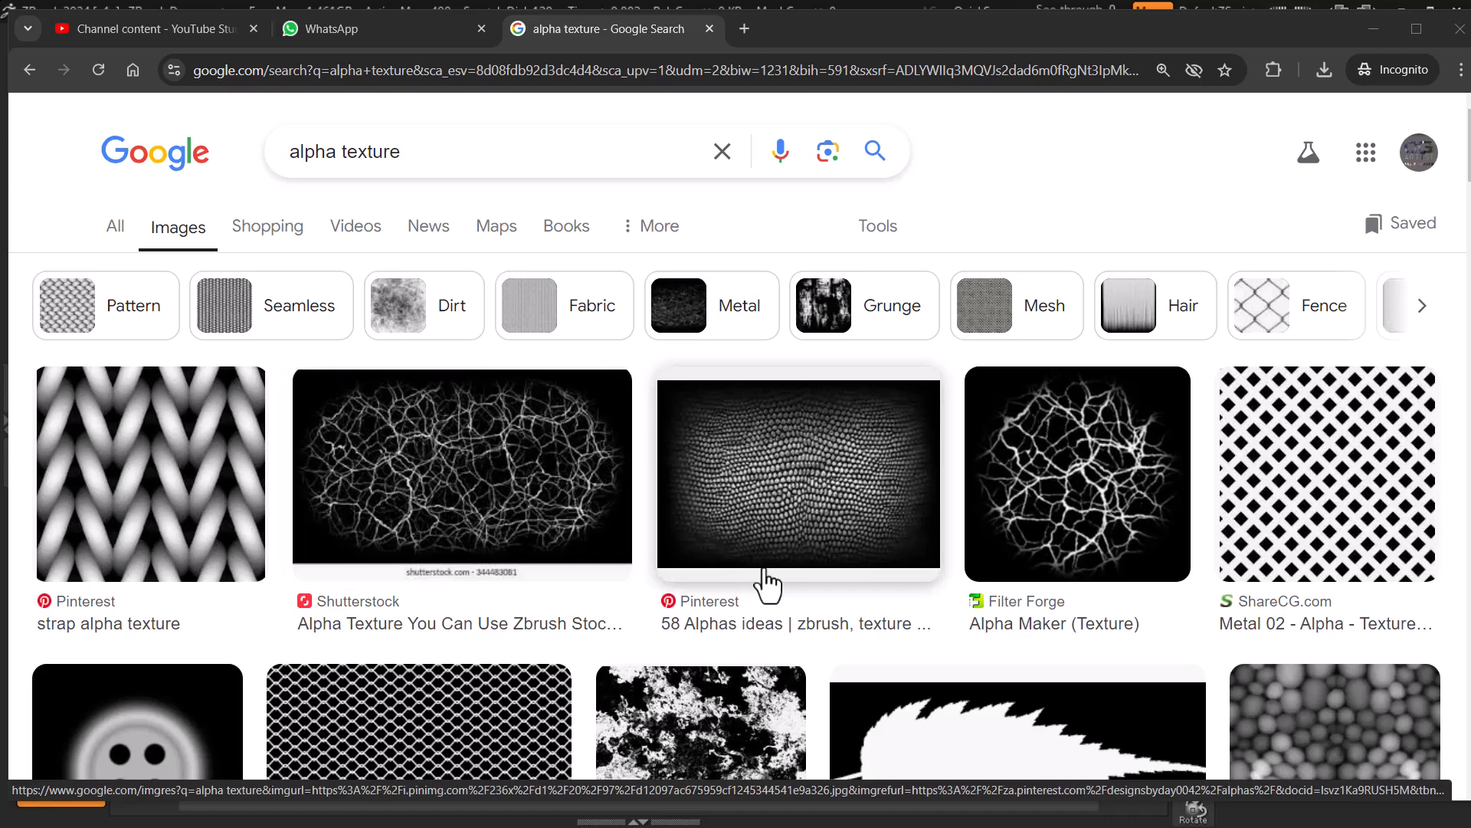
Step: Browse the image search results for alpha texture examples
scroll(755, 565, down, 3)
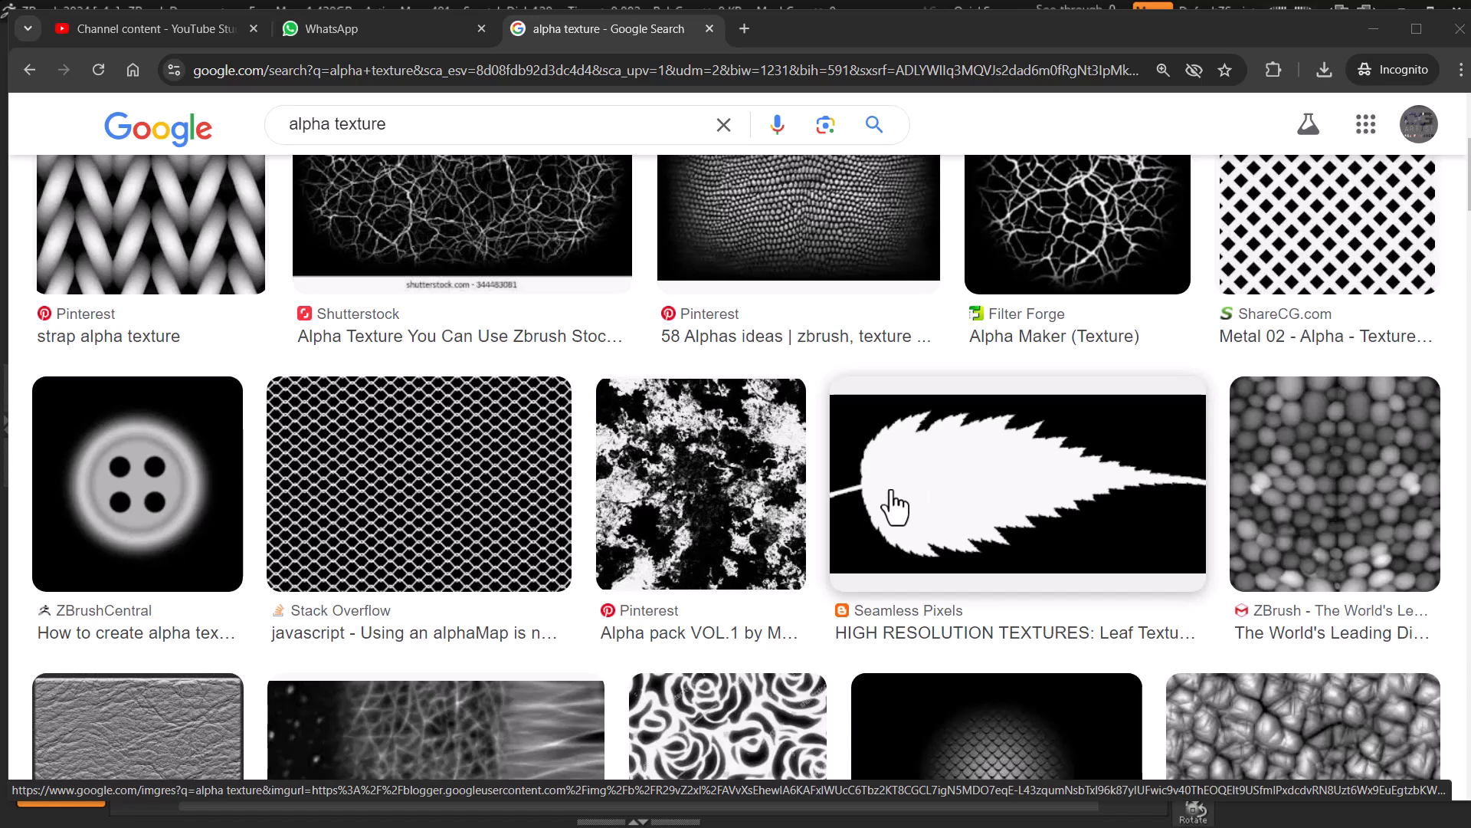
scroll(950, 506, down, 7)
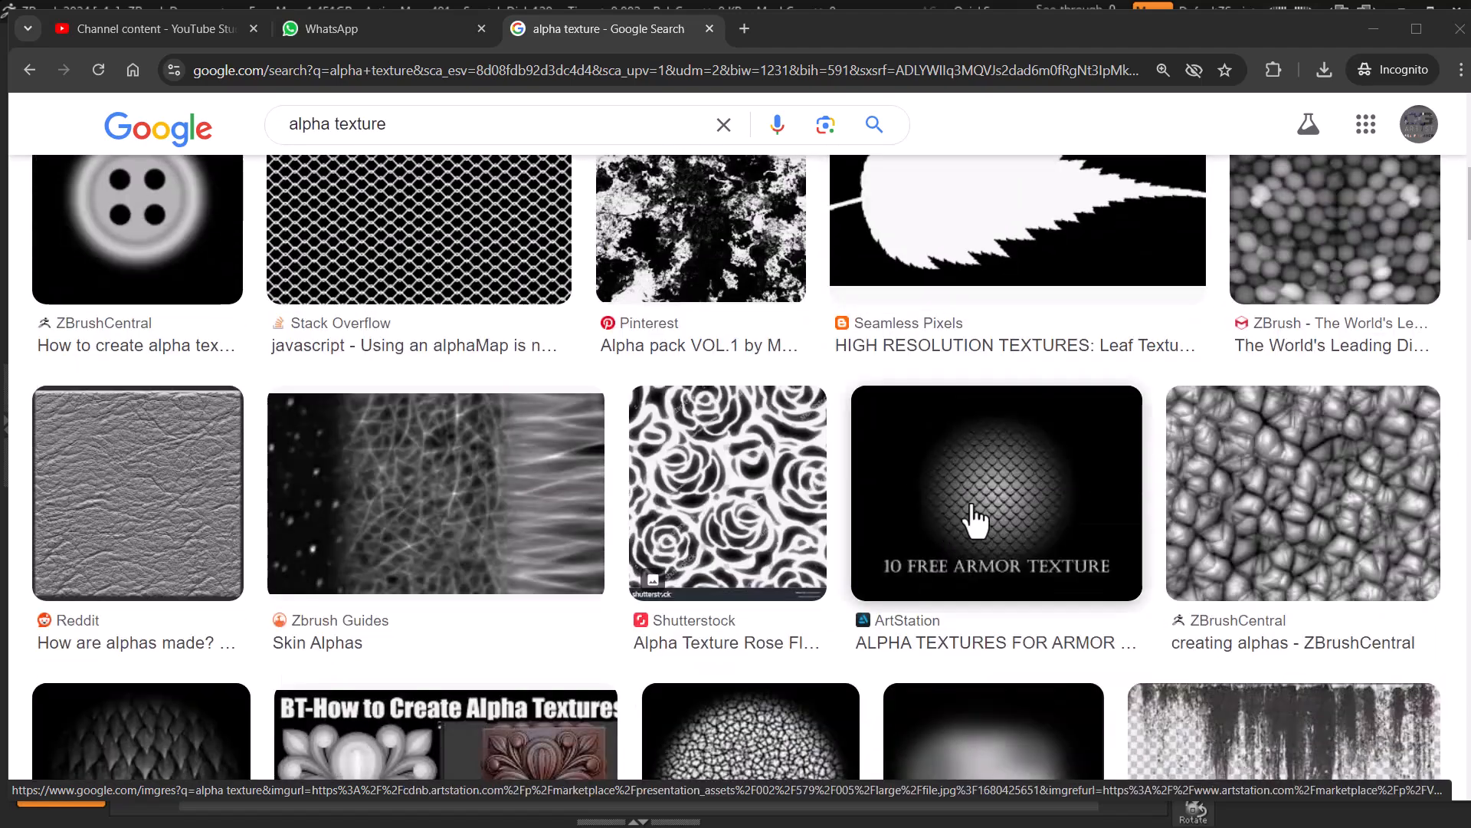
scroll(692, 541, down, 4)
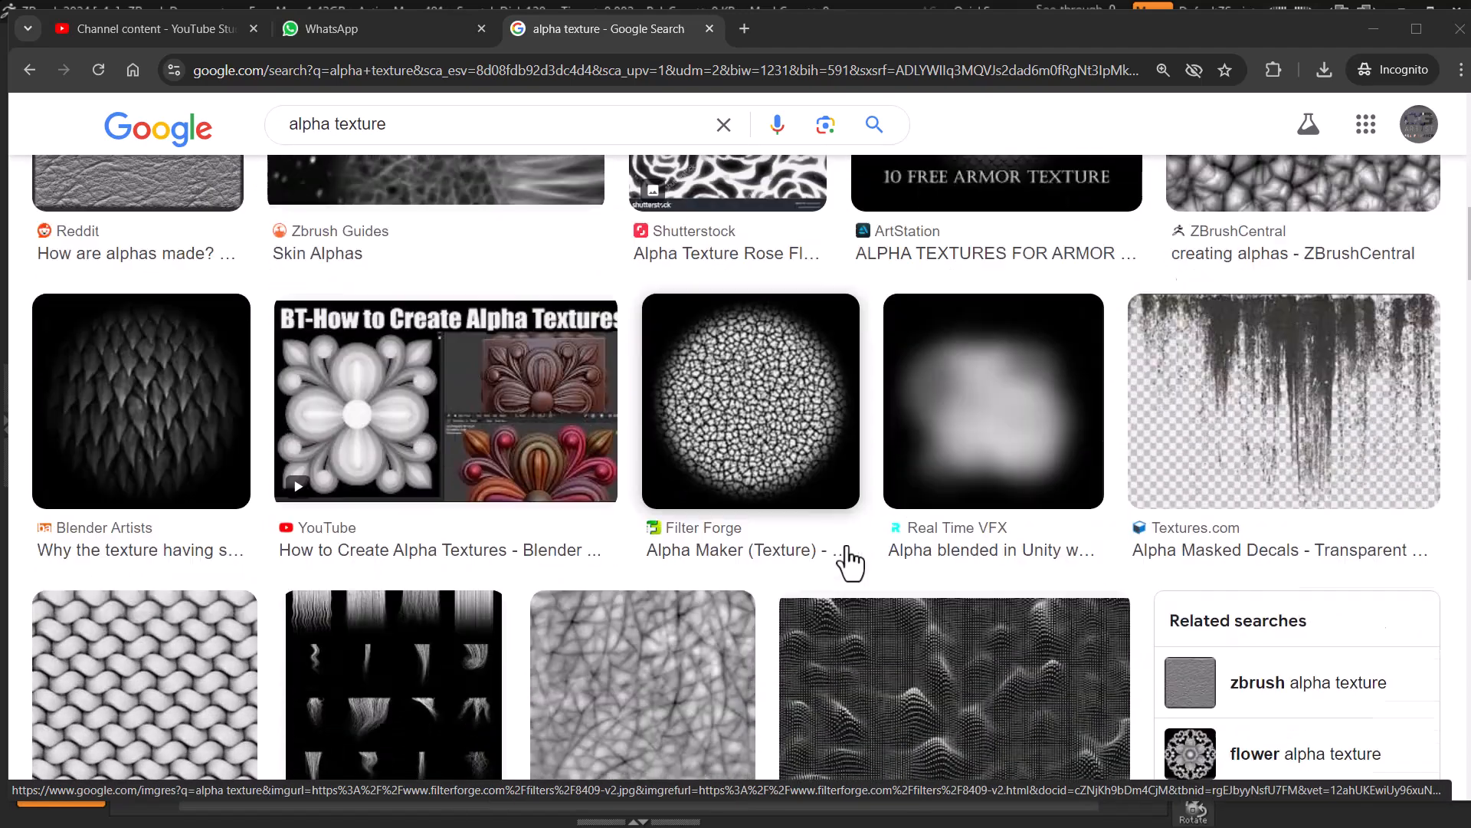
scroll(650, 565, down, 2)
scroll(922, 510, down, 2)
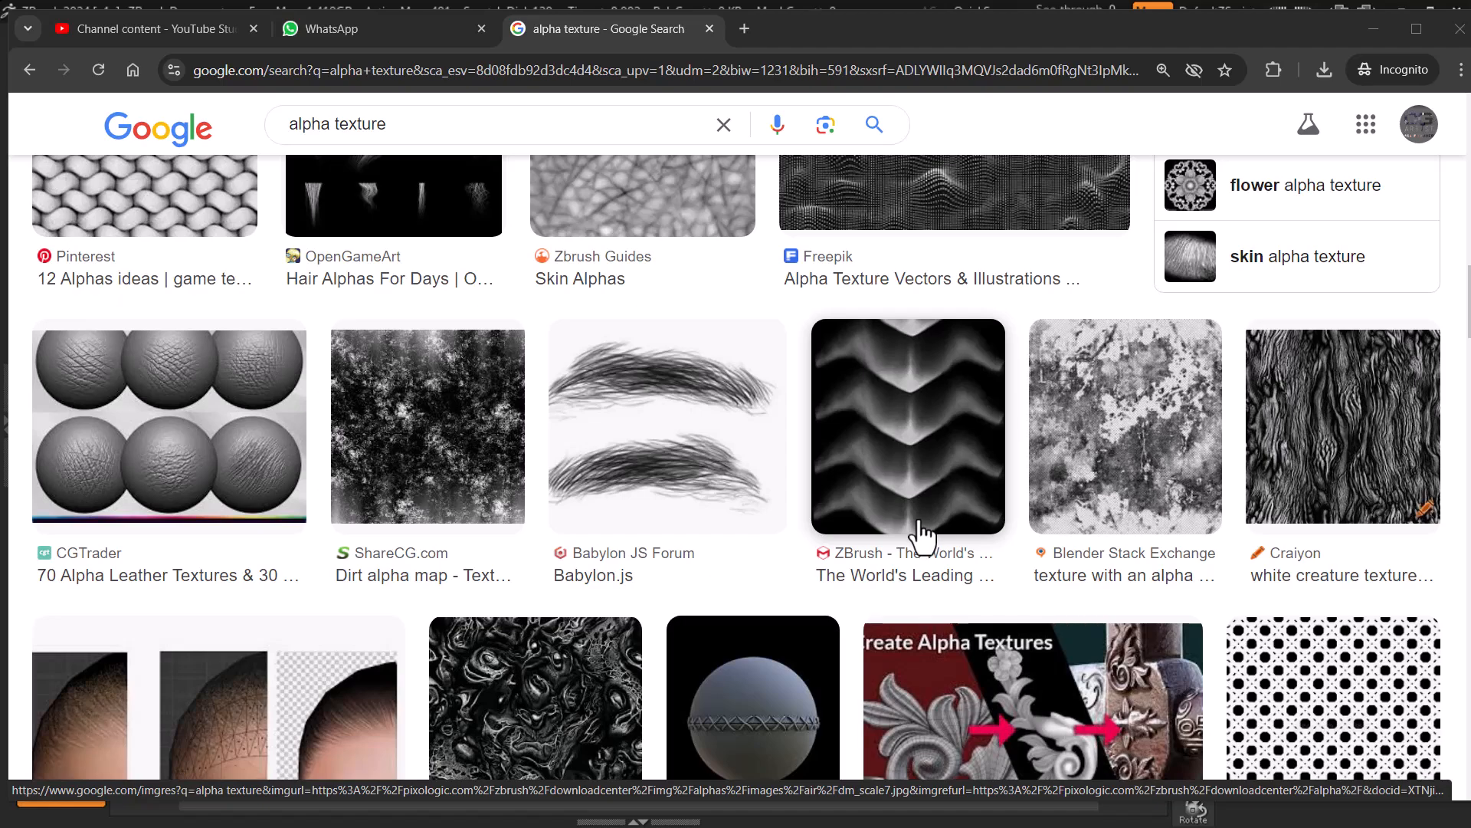
scroll(923, 534, up, 15)
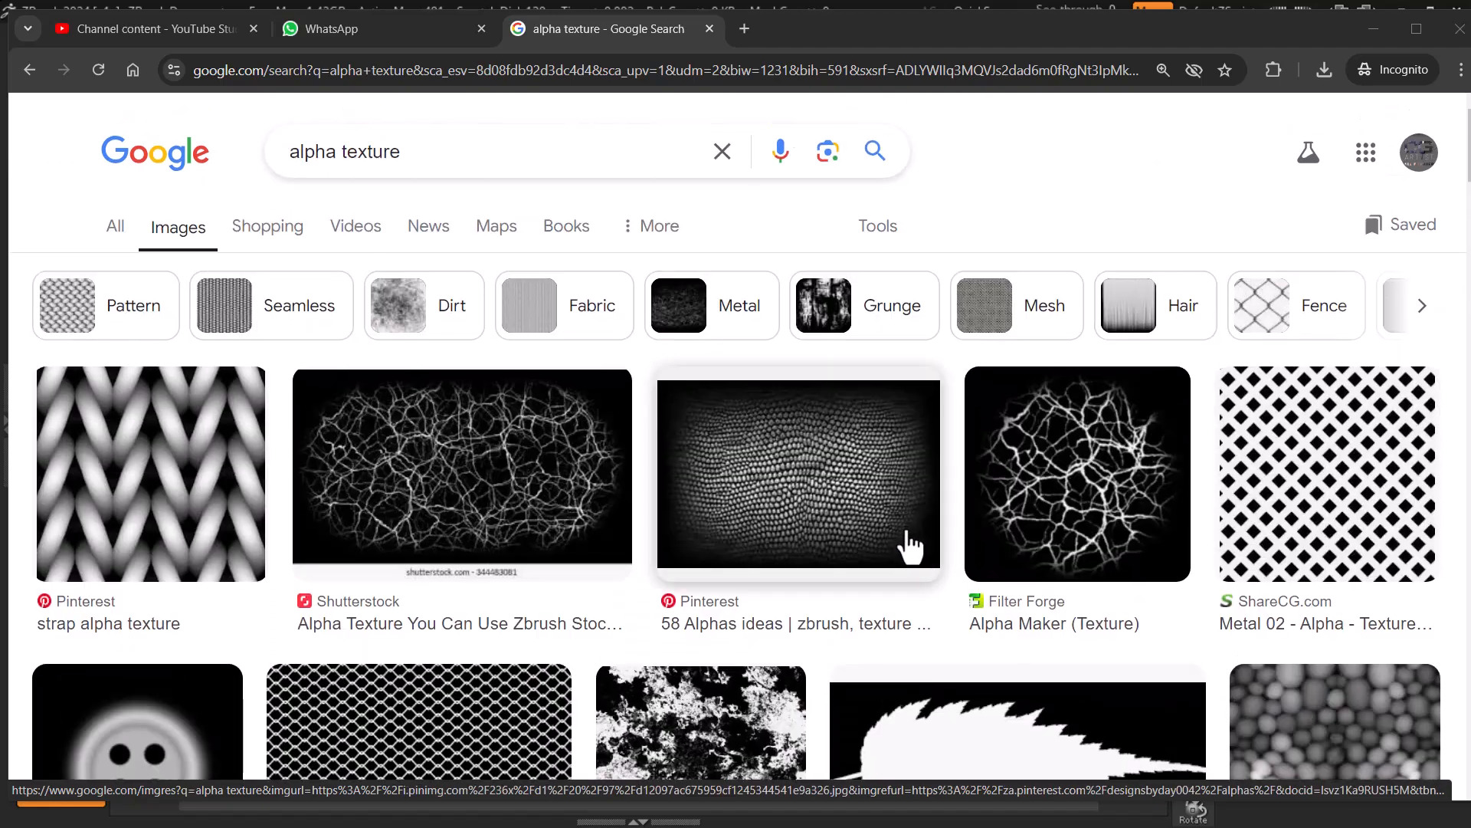
Step: Switch to ZBrush and convert the Sphere3D tool into a PolyMesh3D
key(super)
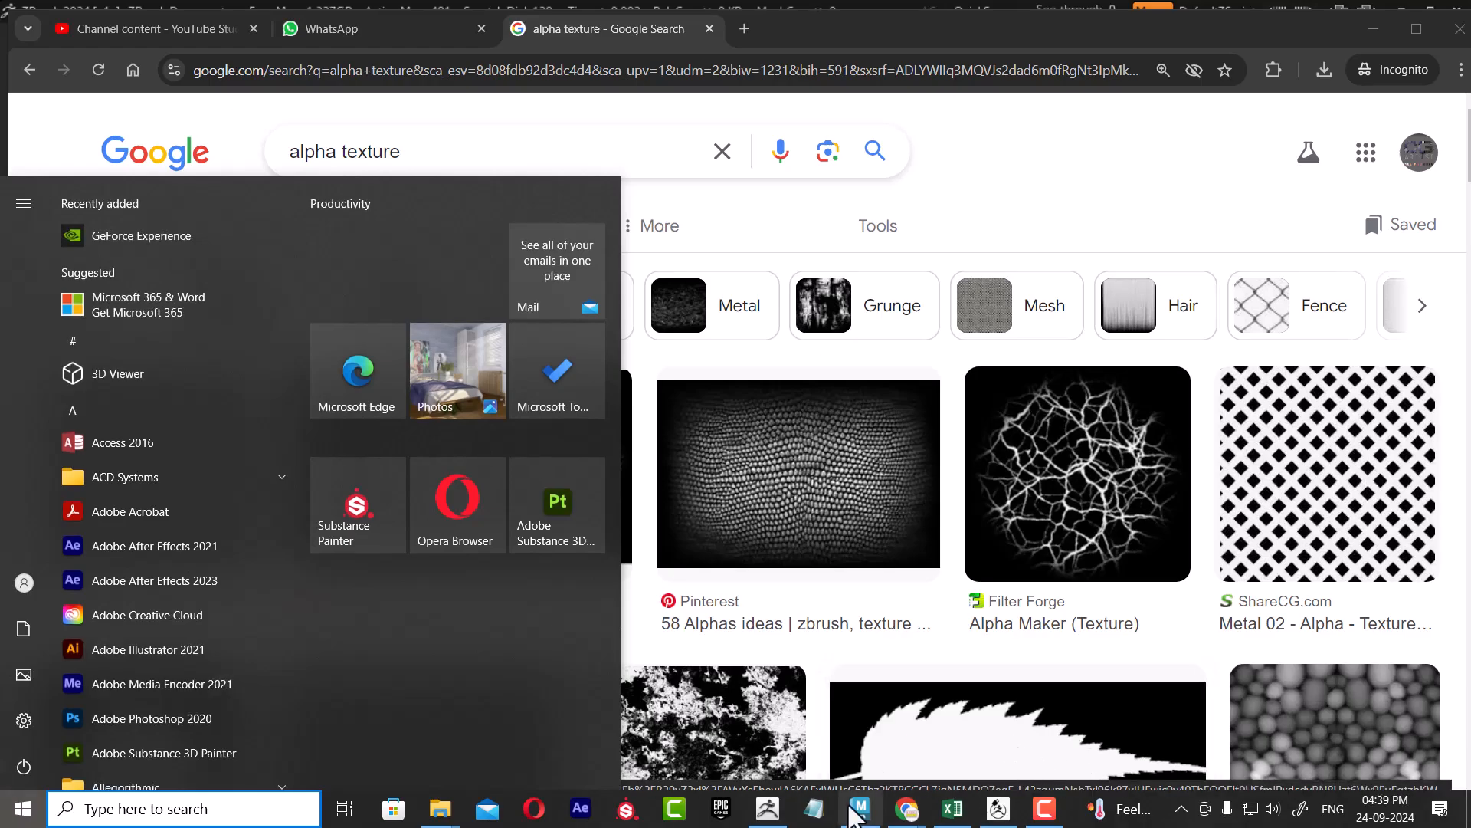
click(813, 810)
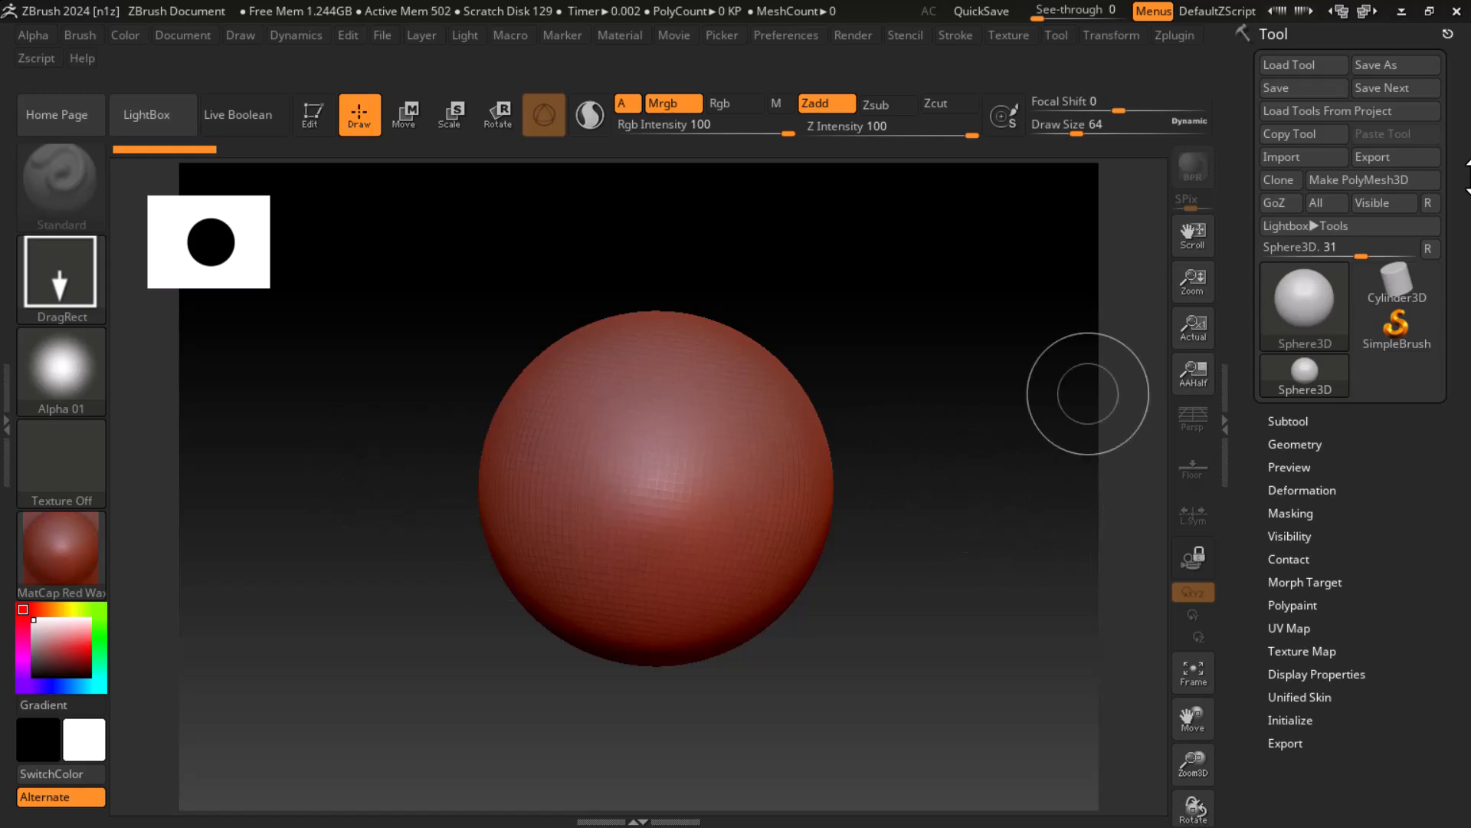
click(1383, 184)
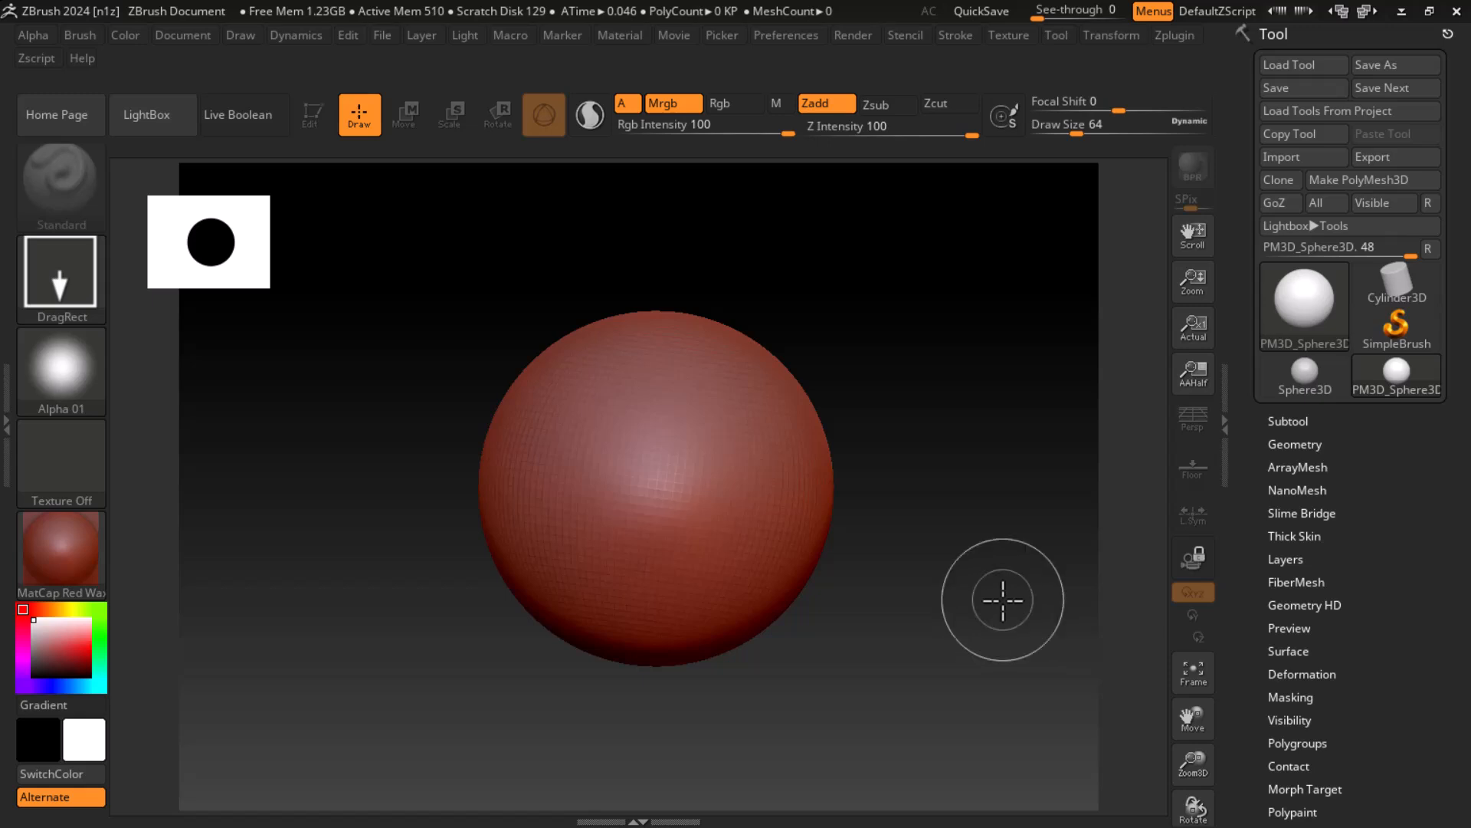
Step: Draw the polymesh sphere on the canvas, enter Edit mode, and clear the leftover sphere copies
drag(1013, 600, 982, 591)
drag(808, 374, 860, 652)
click(309, 113)
key(ctrl)
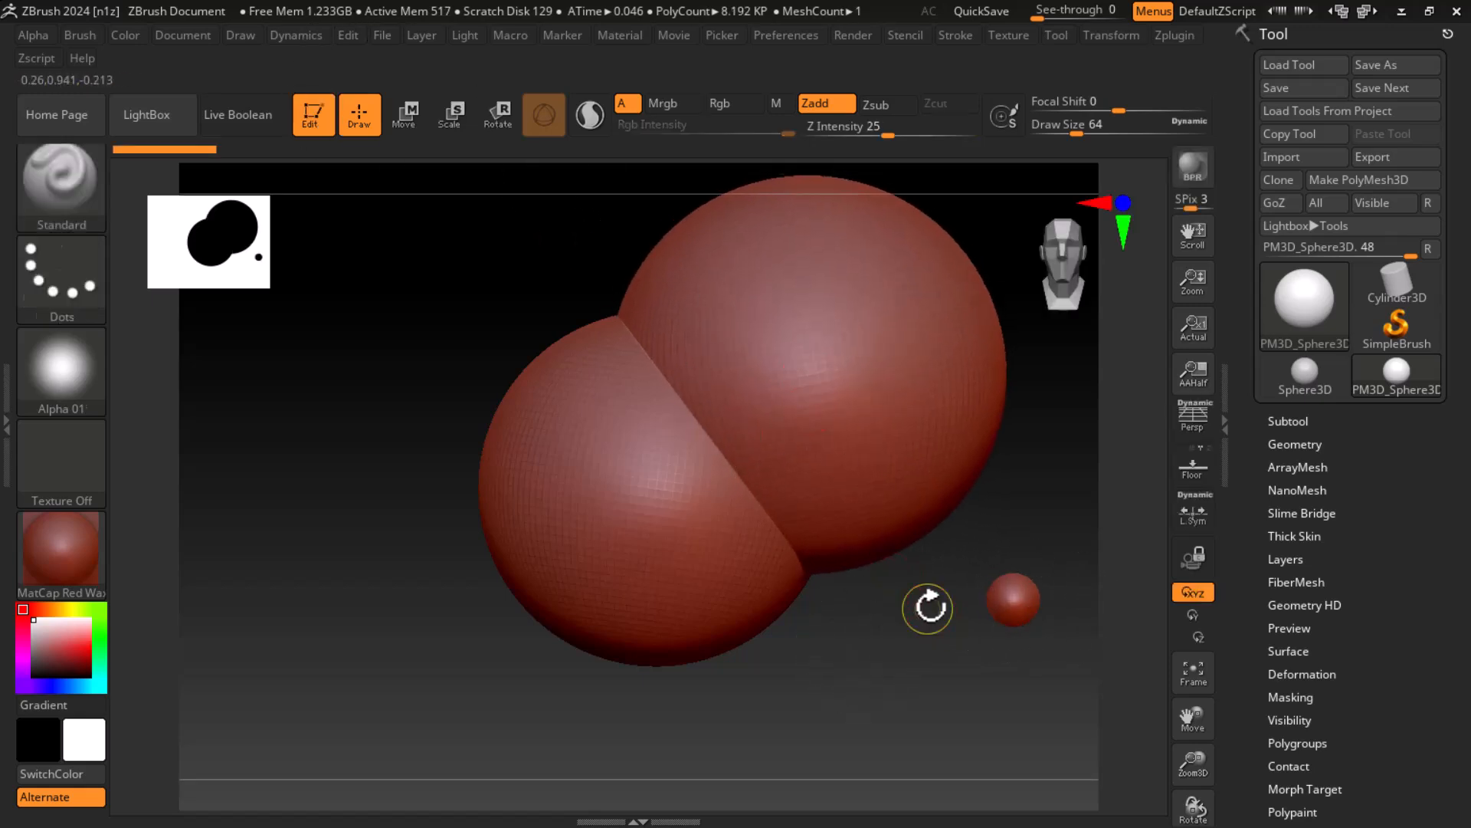
key(ctrl+n)
alt+drag(910, 633, 751, 705)
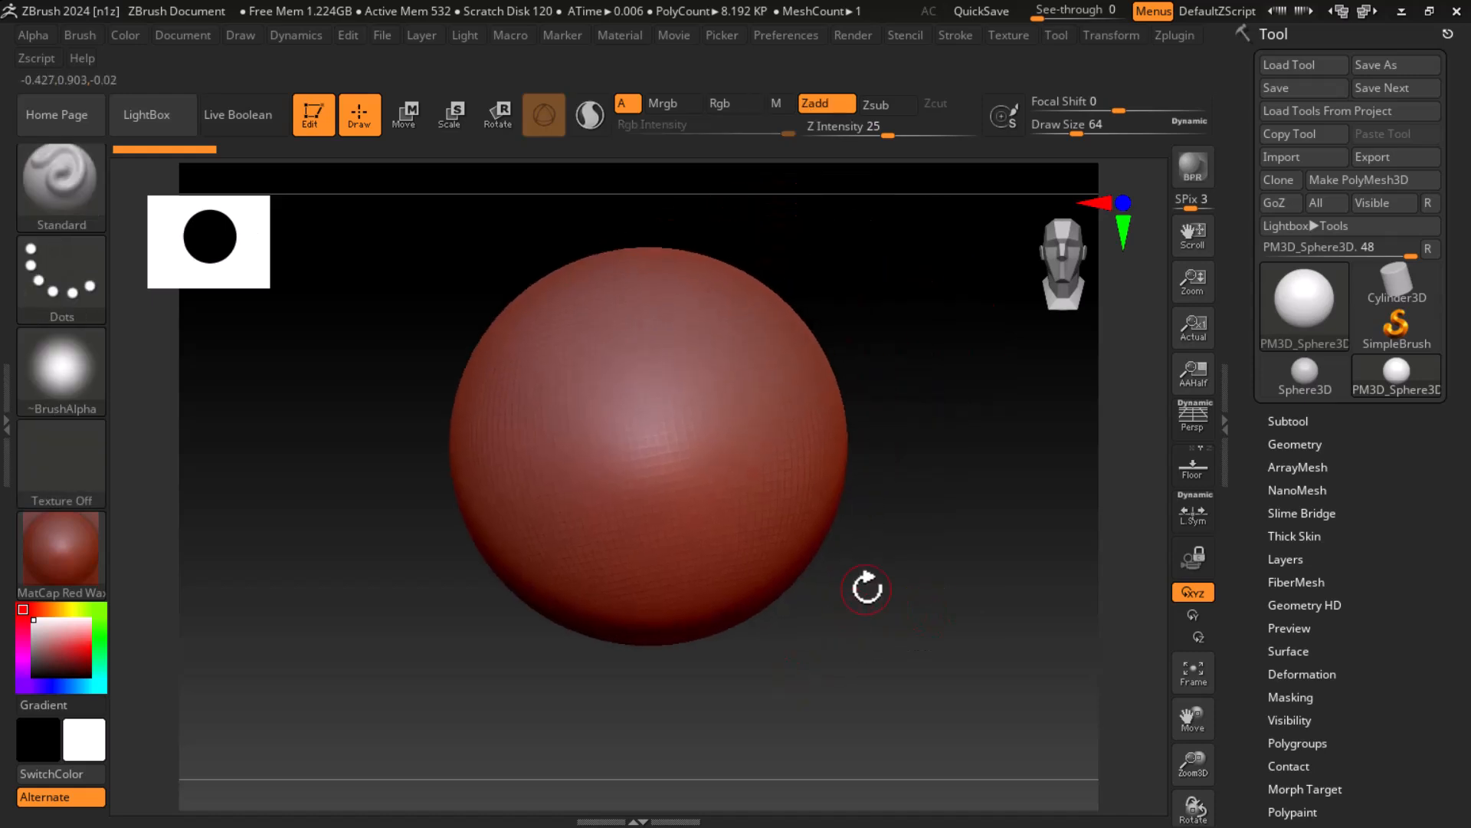
Step: Square the sphere to the view and subdivide its mesh three times
key(shift+f)
key(shift+f)
key(shift)
alt+drag(976, 508, 985, 555)
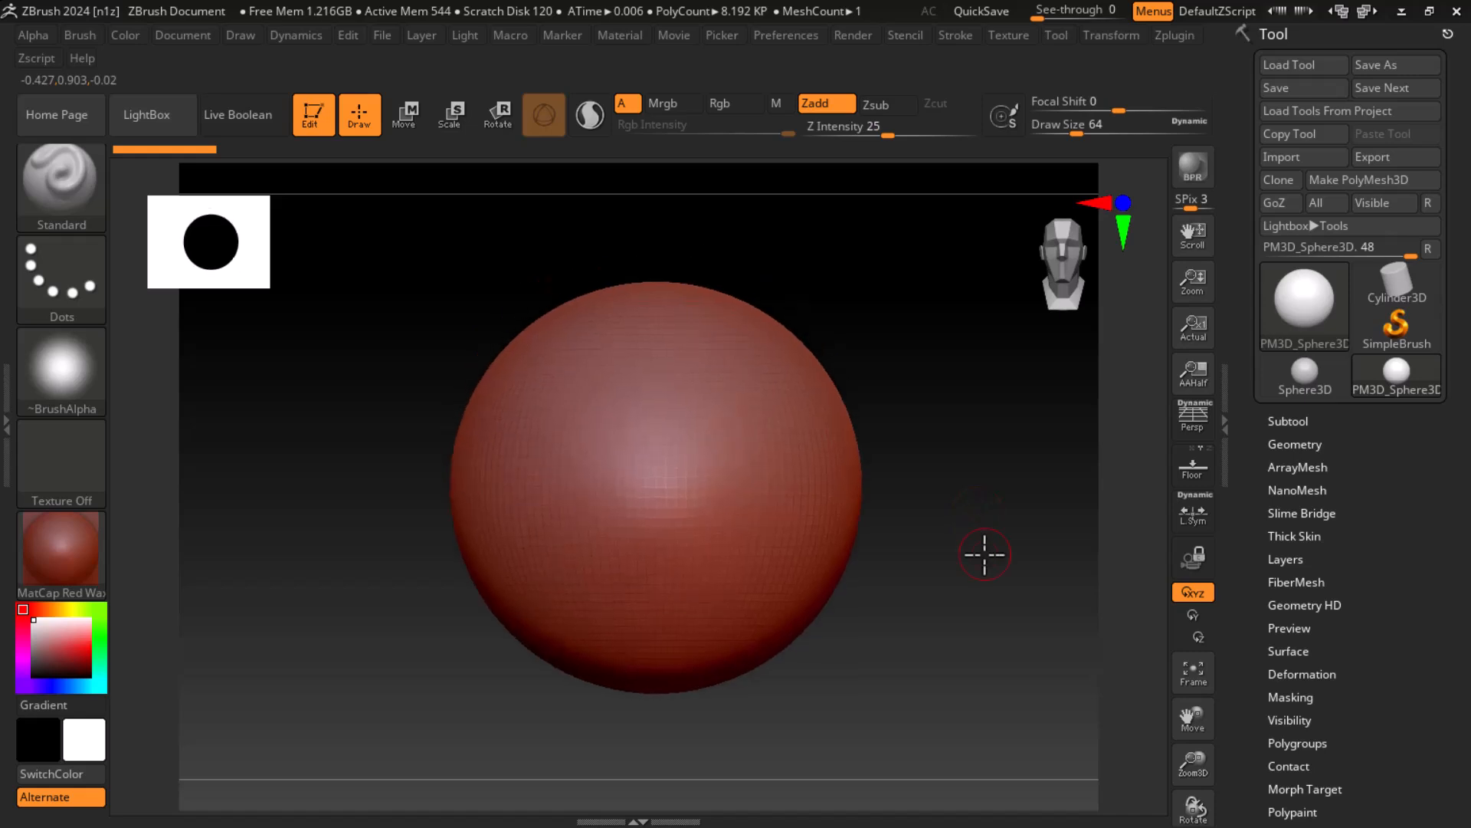
key(ctrl+d)
key(ctrl+d)
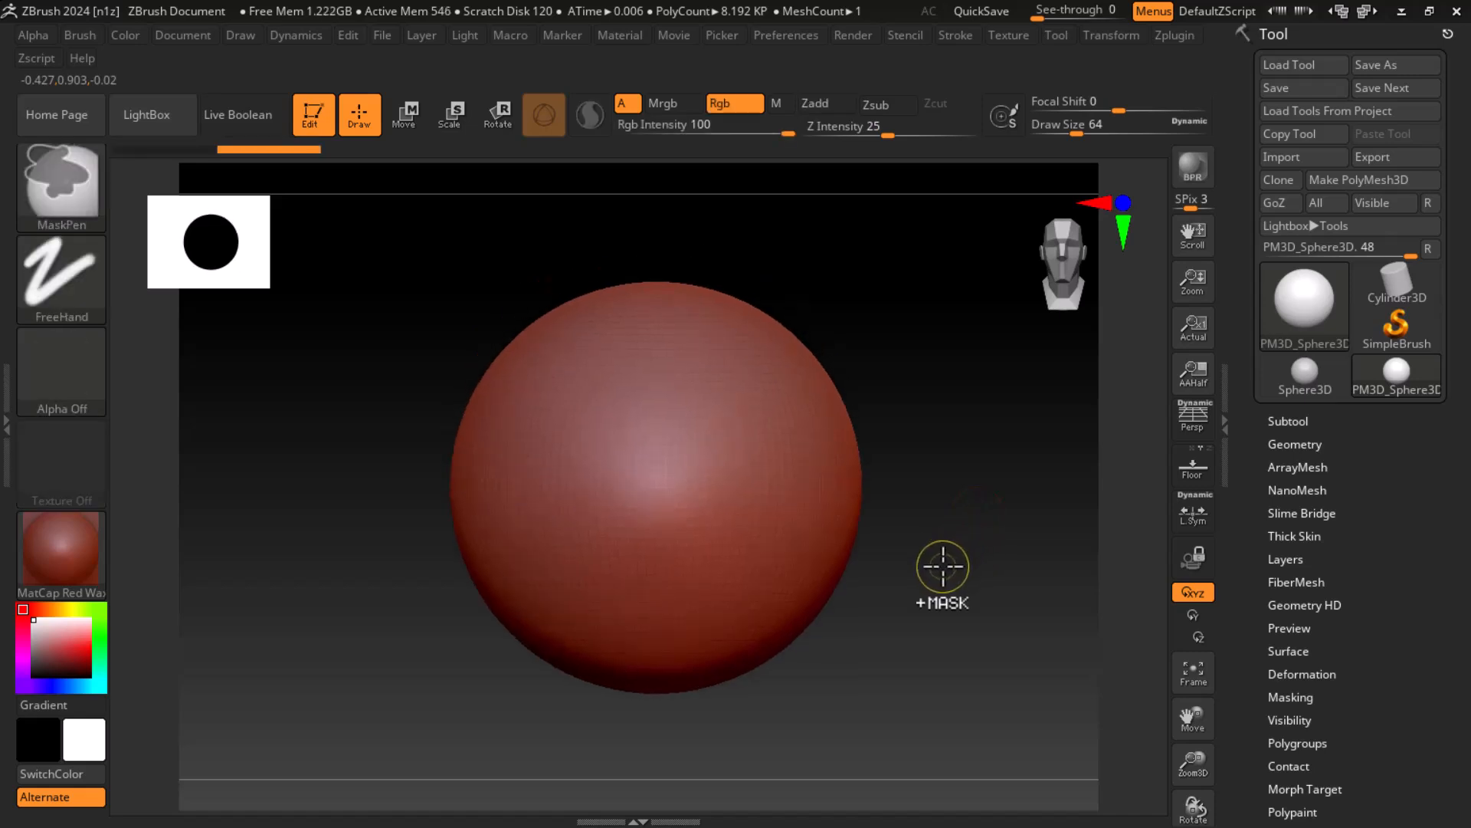
key(ctrl+d)
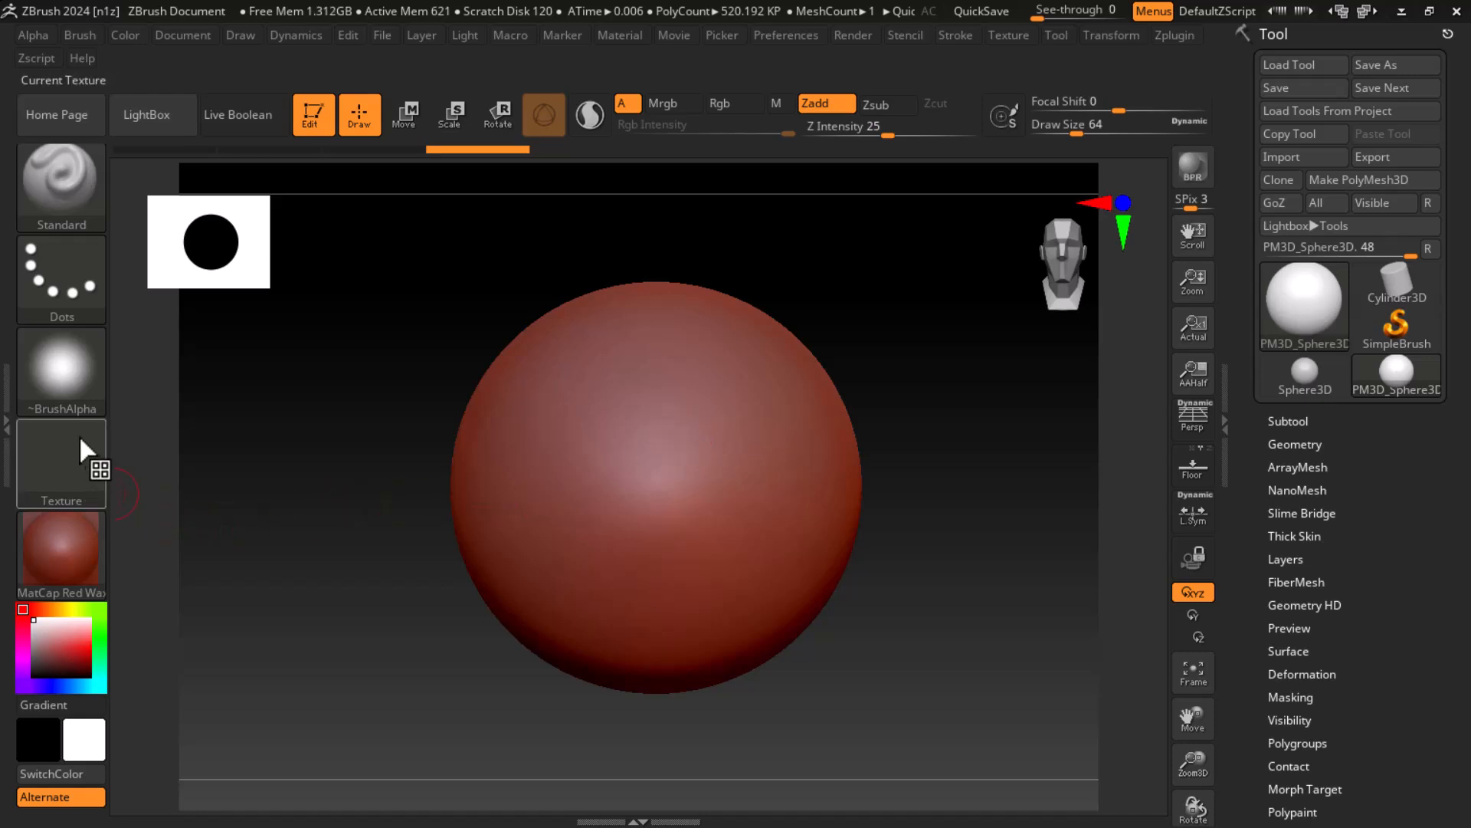
Step: Assign Alpha 52 to the Standard brush and undo a trial Dots stroke made on the sphere
click(56, 390)
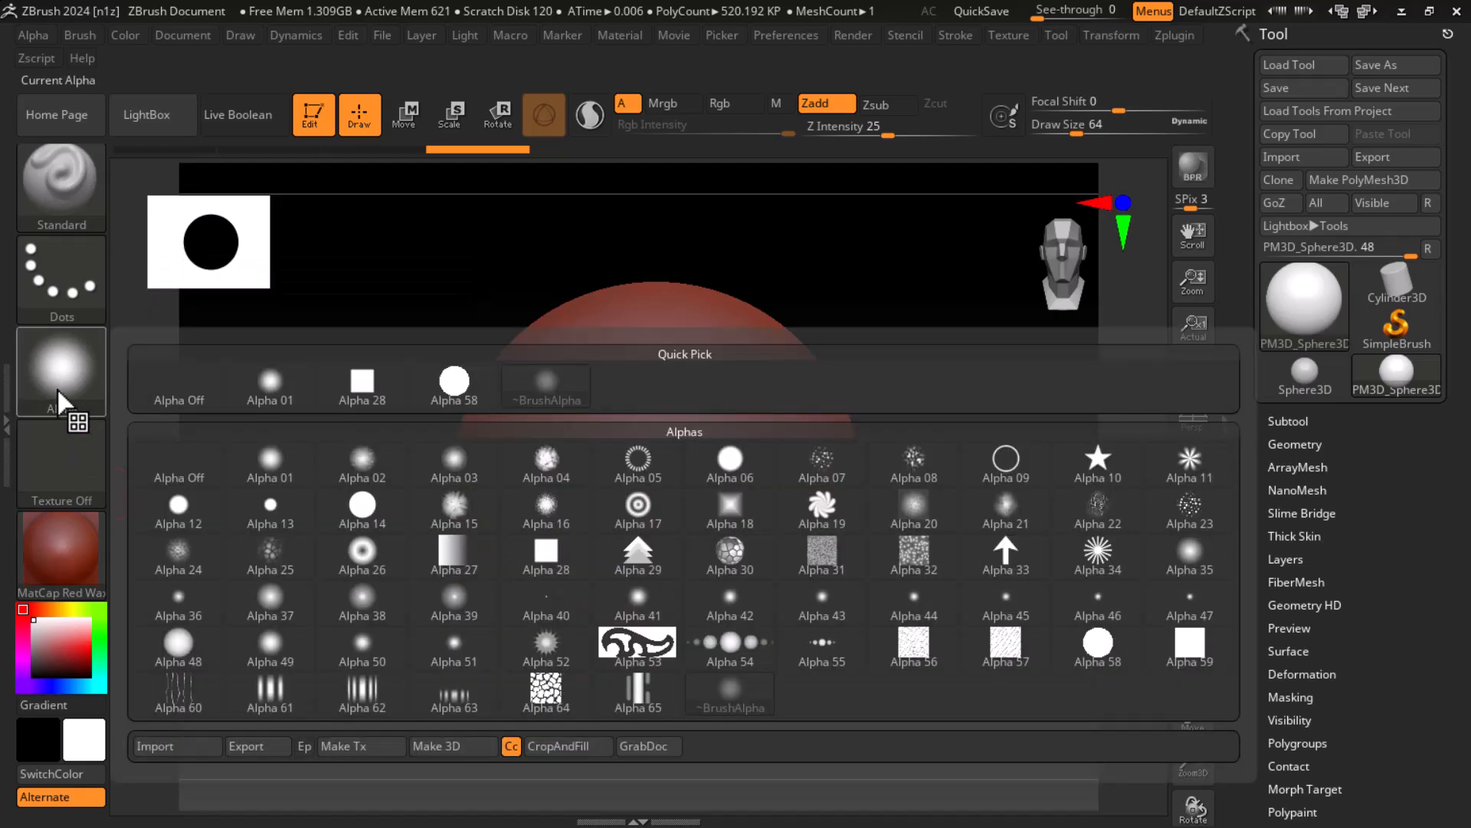
click(77, 395)
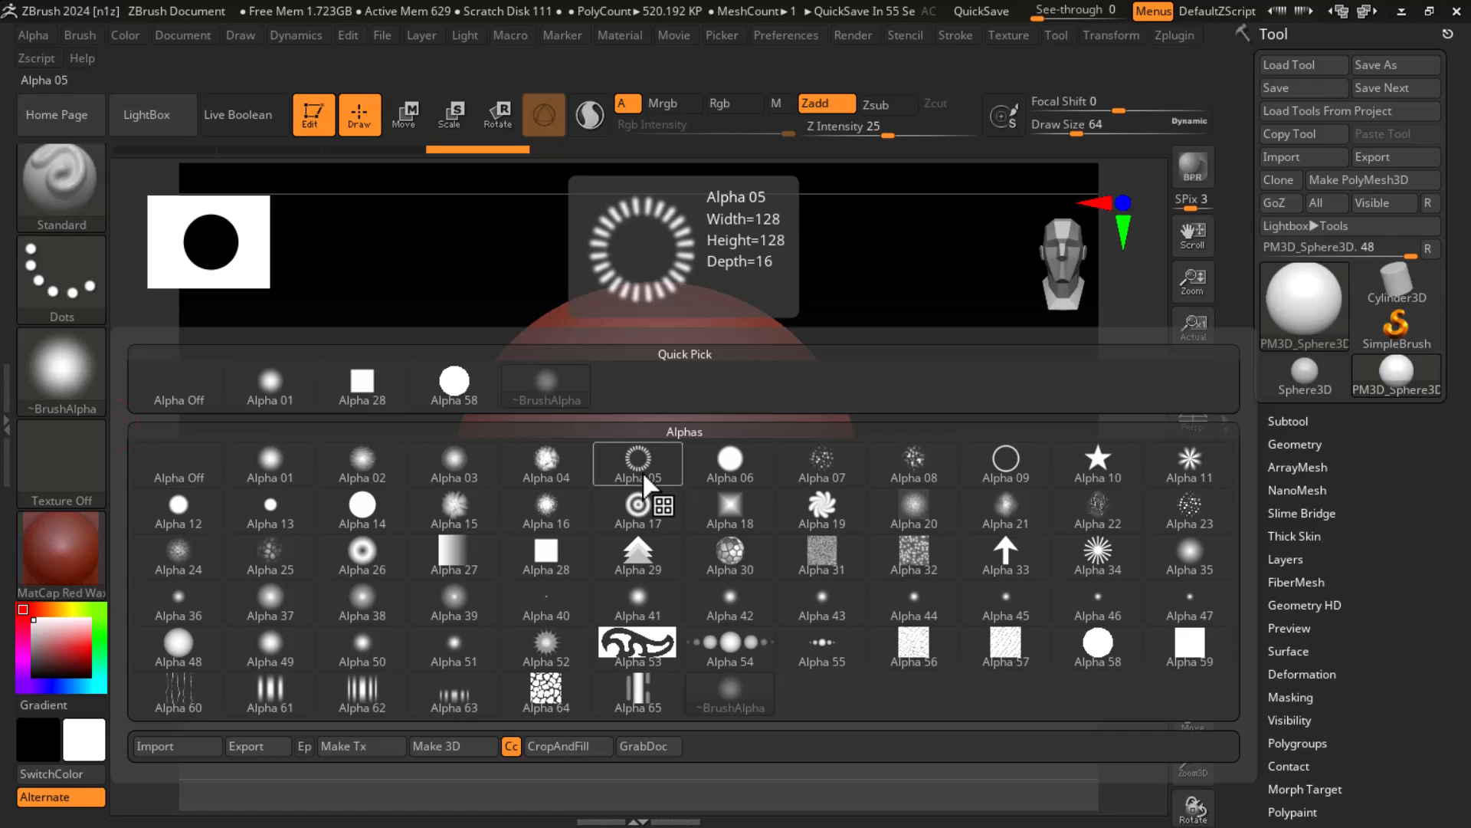
click(547, 659)
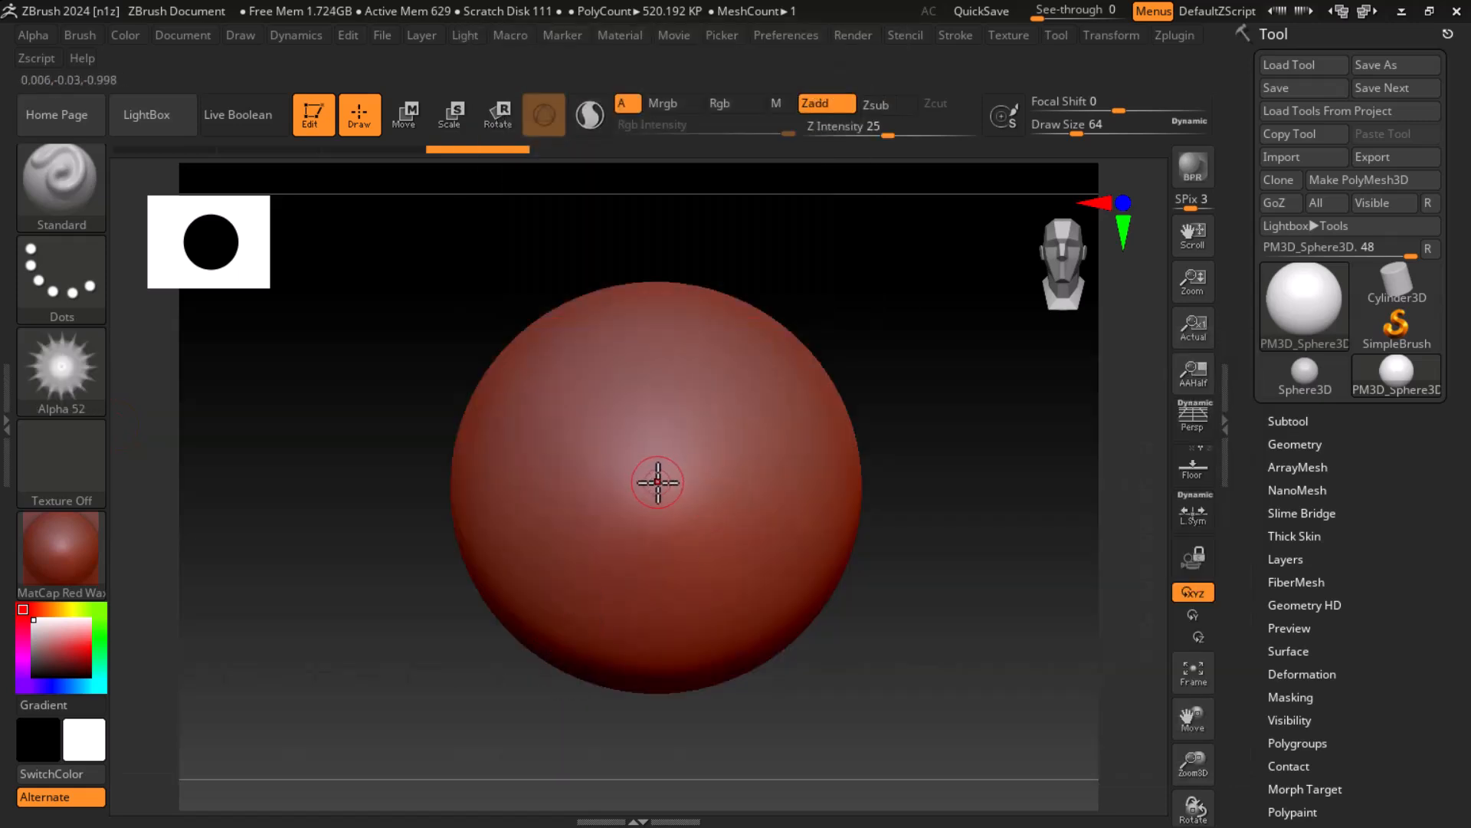
mouse_move(654, 450)
mouse_down()
mouse_move(667, 486)
mouse_move(719, 509)
mouse_move(621, 384)
mouse_move(747, 479)
mouse_up()
key(ctrl+z)
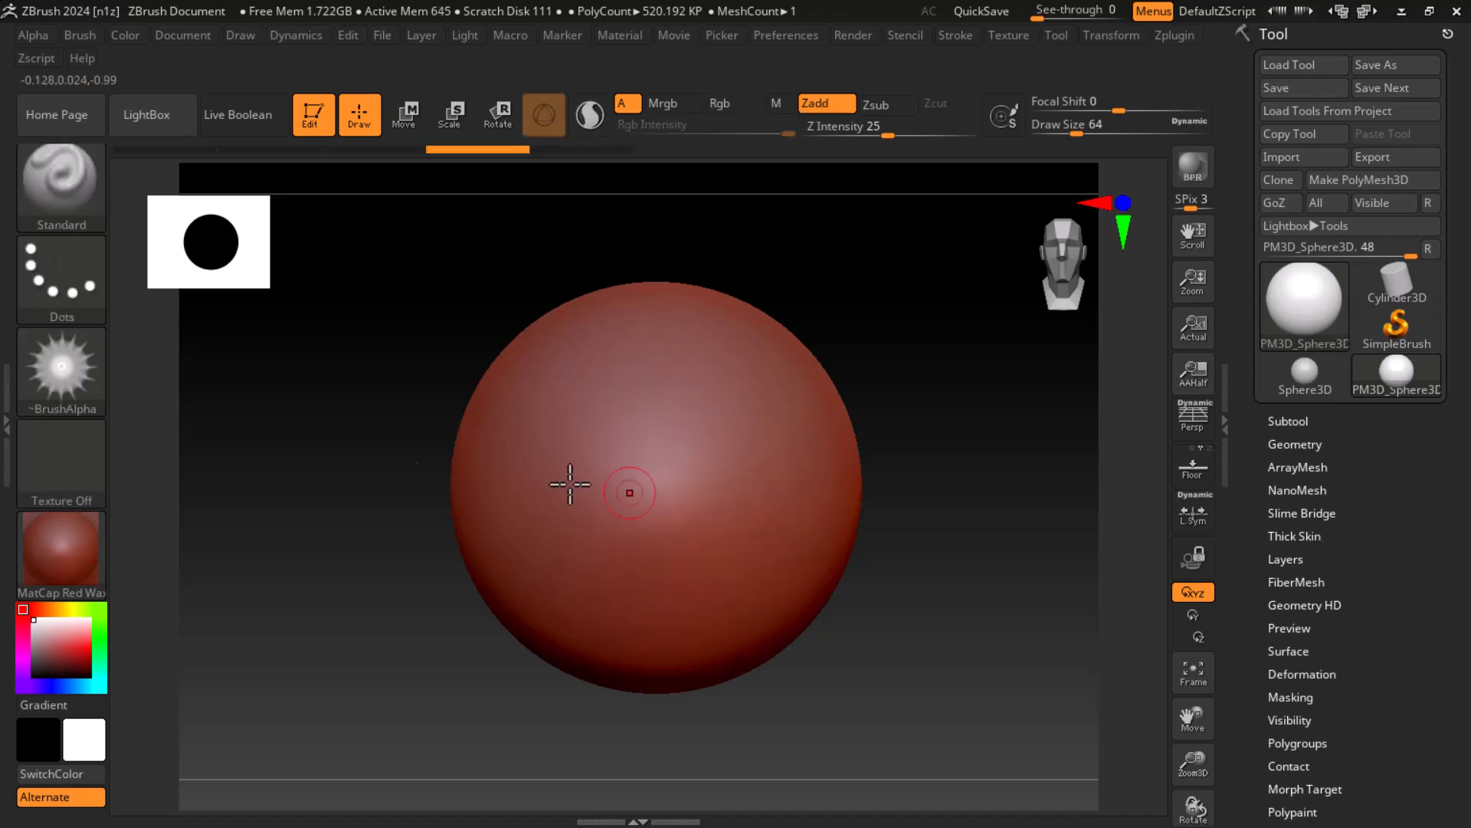
Step: Set the brush stroke to DragRect and stamp the Alpha 52 pattern onto the sphere's front
click(76, 291)
click(269, 291)
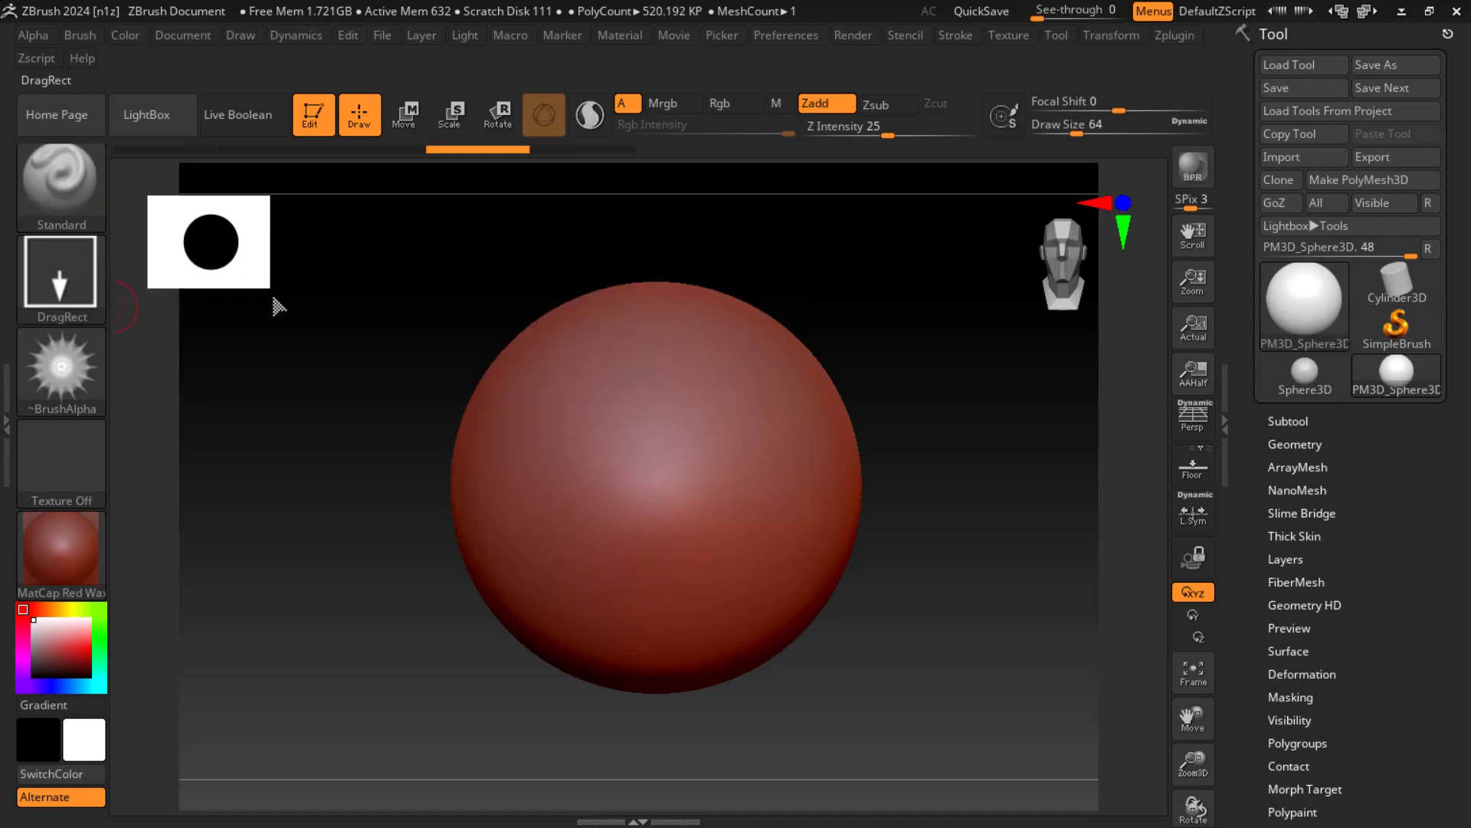
drag(632, 482, 679, 604)
Step: Change the material to MatCap Gray and stamp another large Alpha 52 pattern on the sphere's side
click(65, 582)
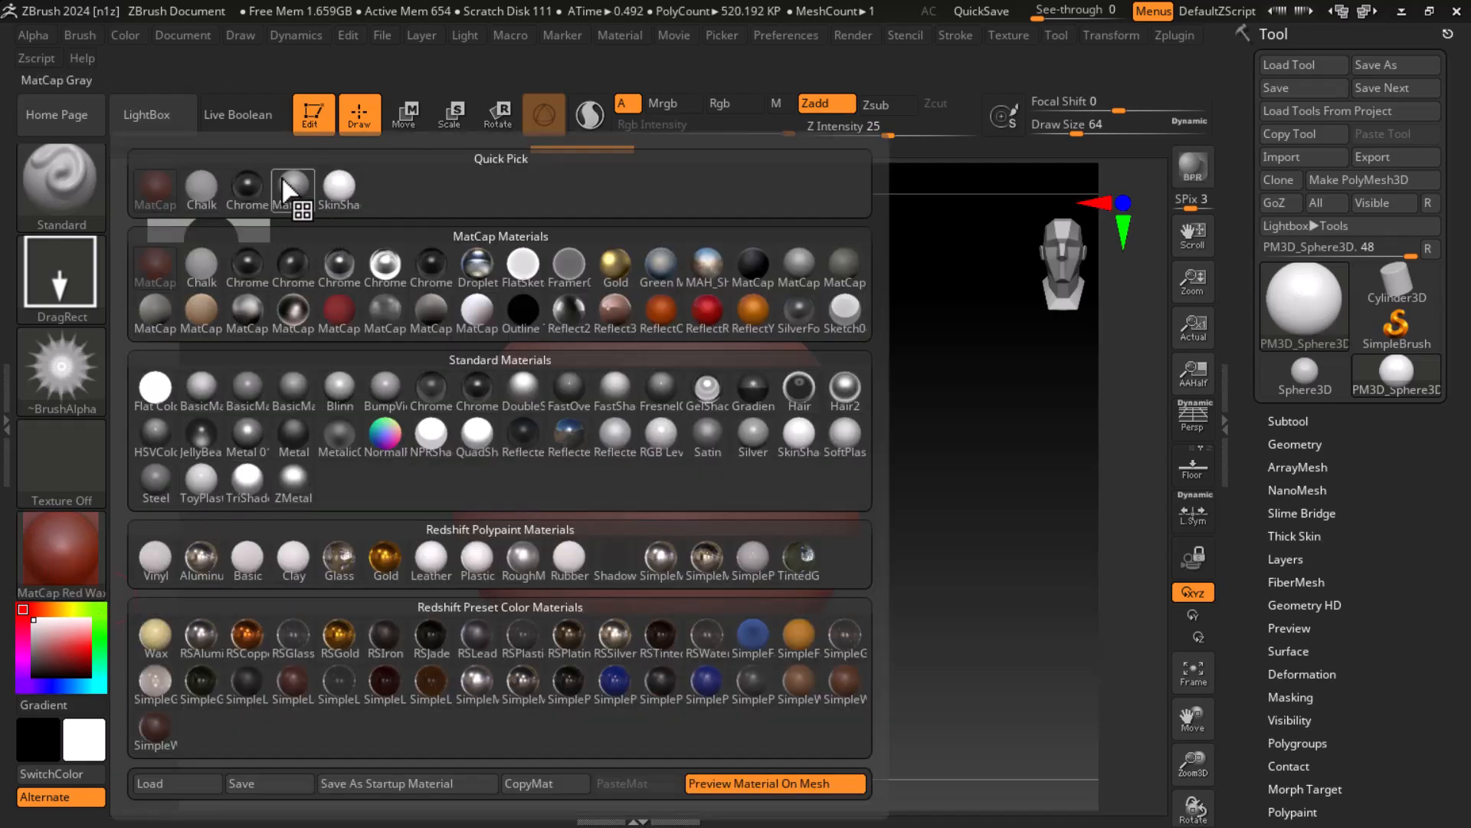
click(292, 195)
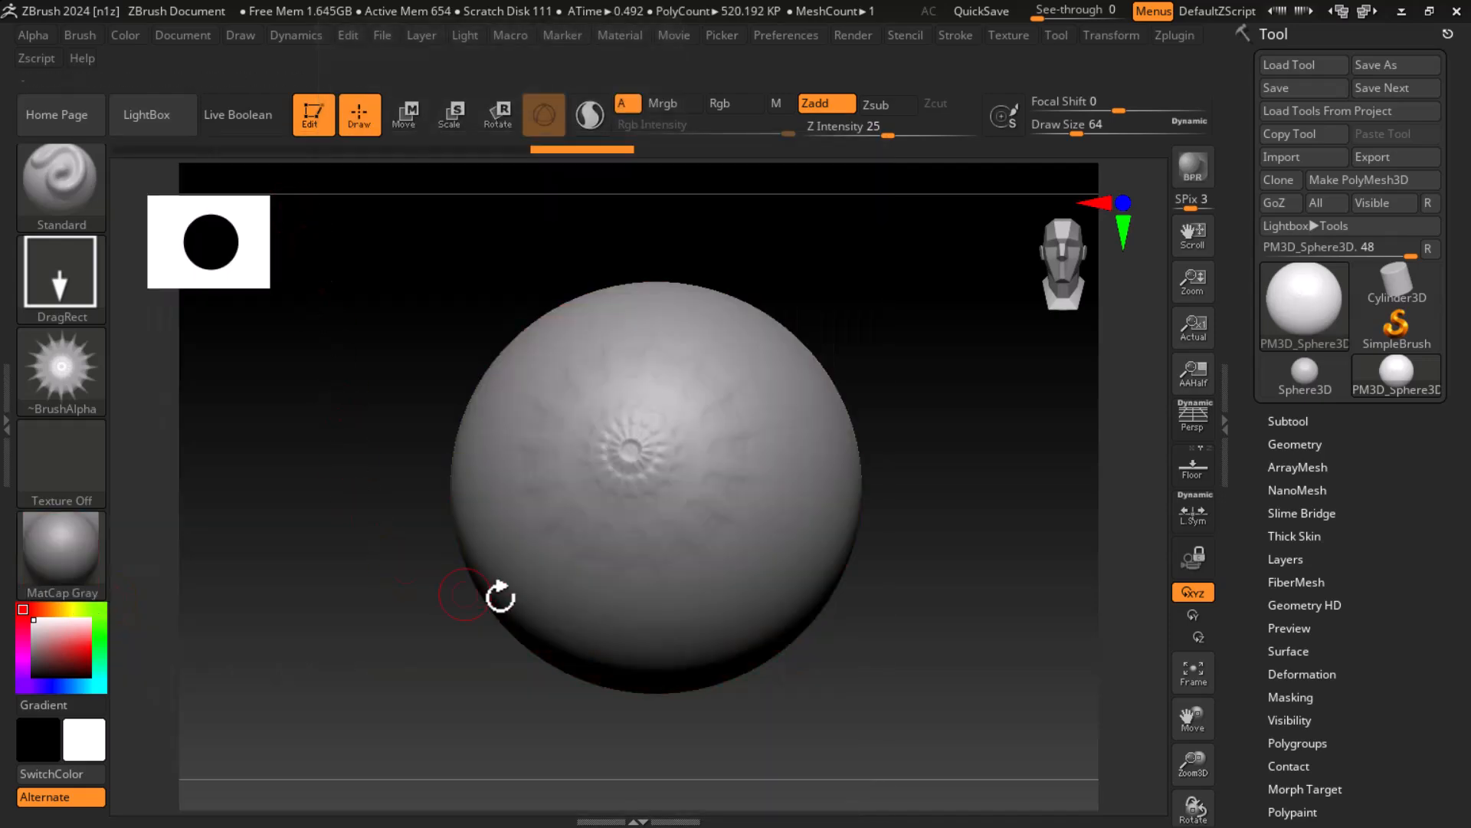
drag(925, 565, 838, 550)
drag(437, 601, 343, 637)
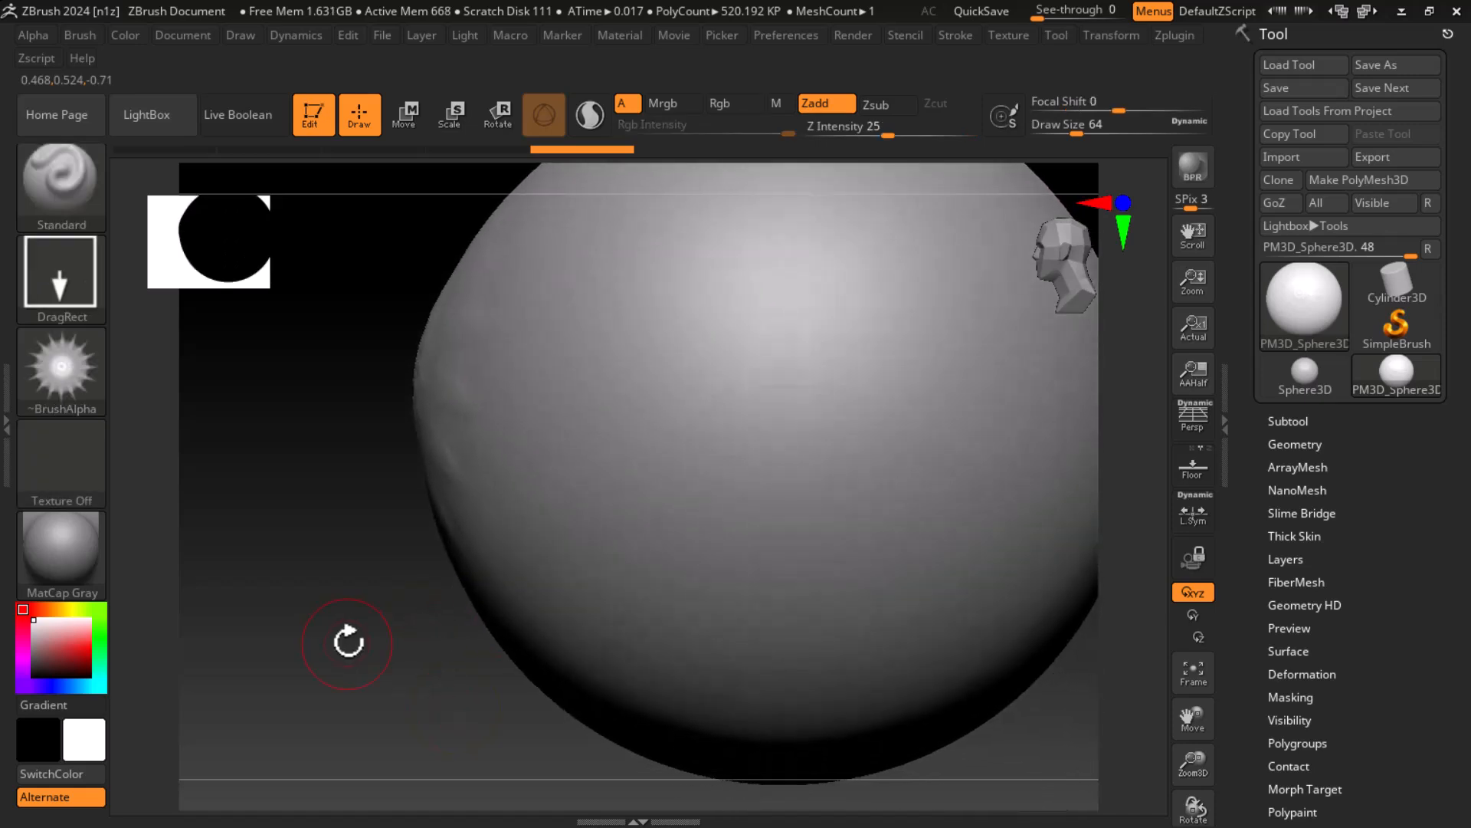
drag(798, 421, 564, 462)
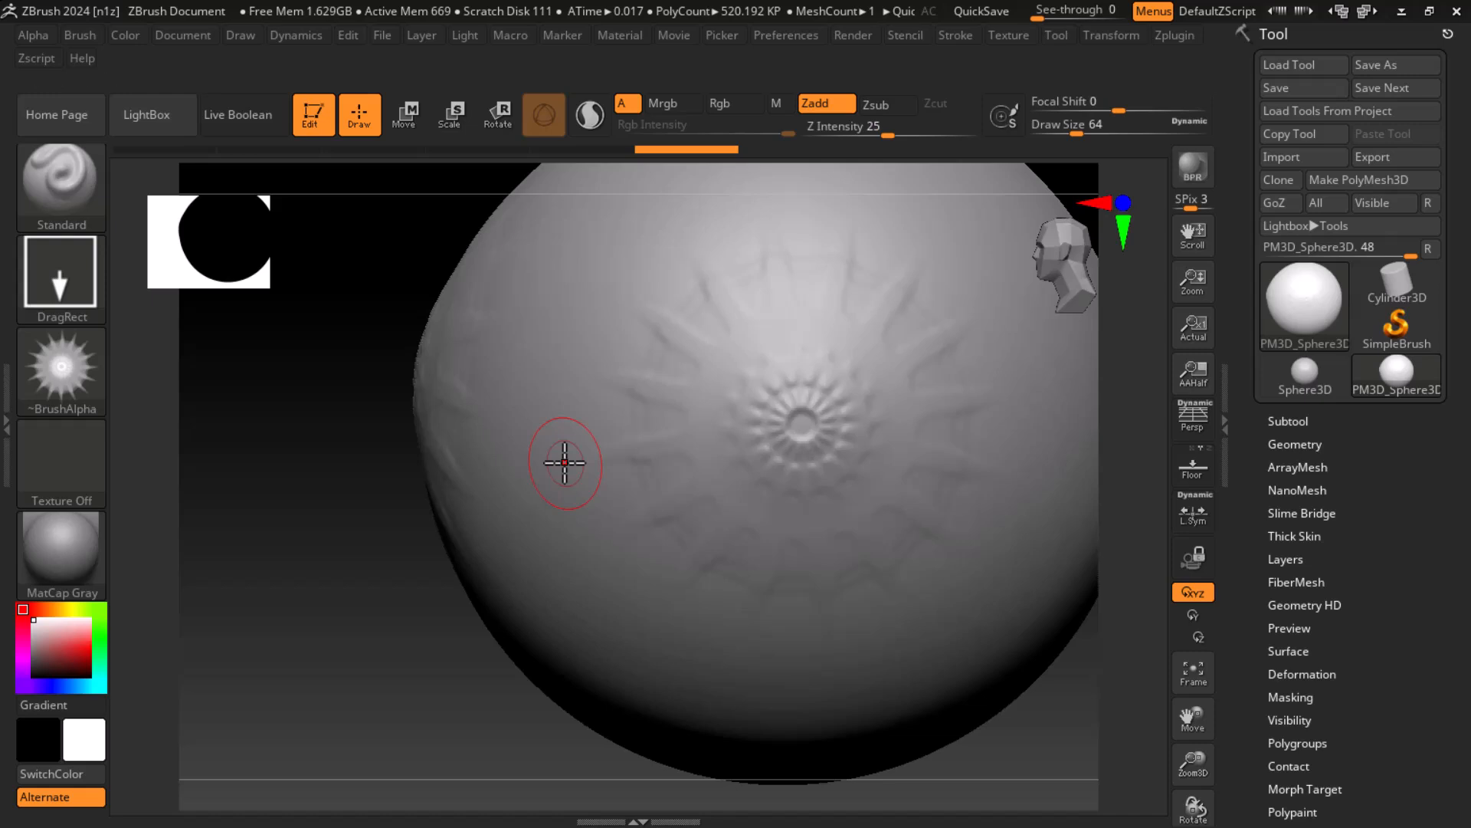
Step: Assign the star-shaped Alpha 10 and stamp a star between the two radial patterns on the sphere
click(58, 383)
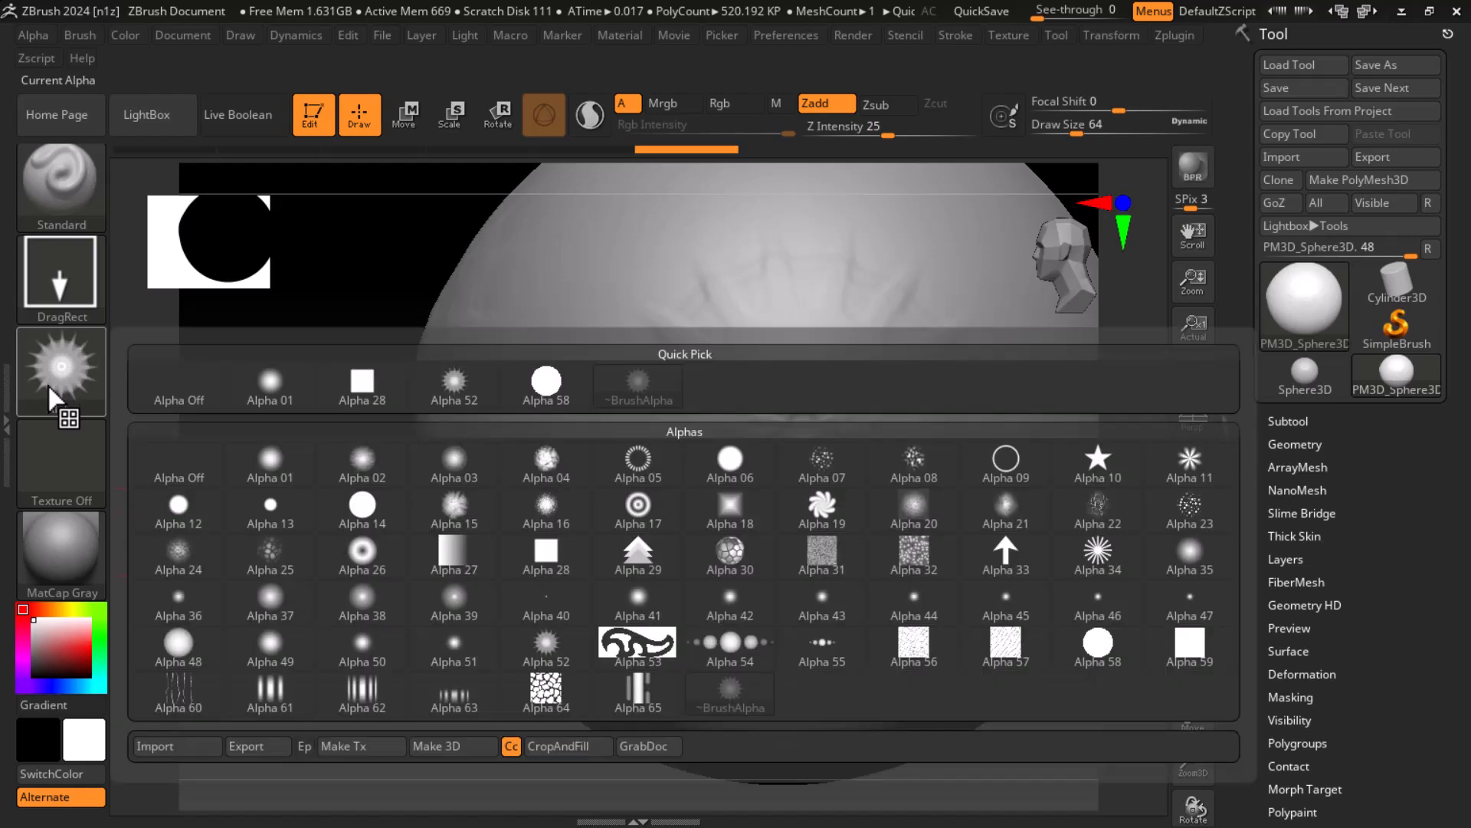
click(62, 371)
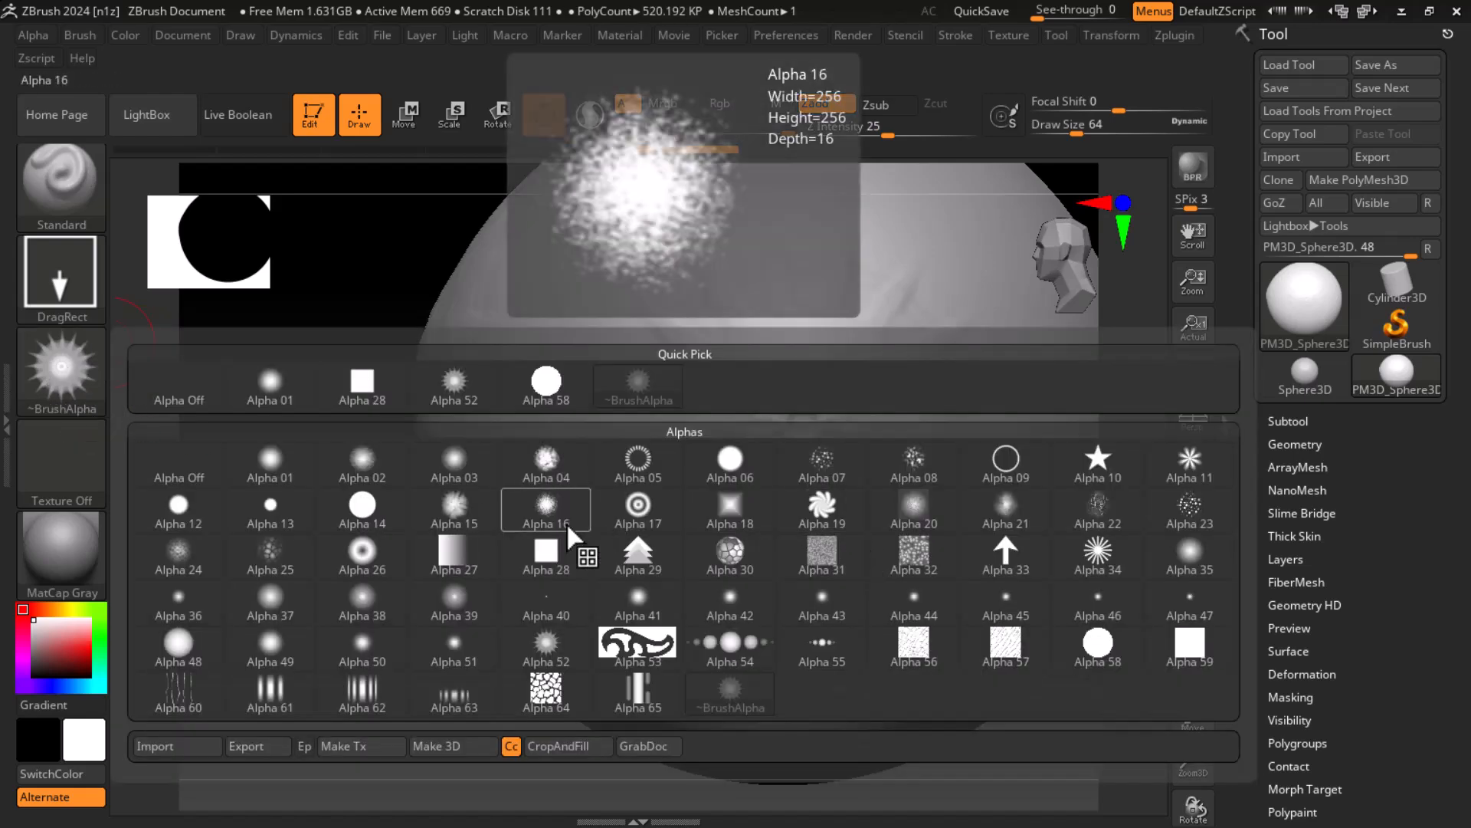
click(1100, 469)
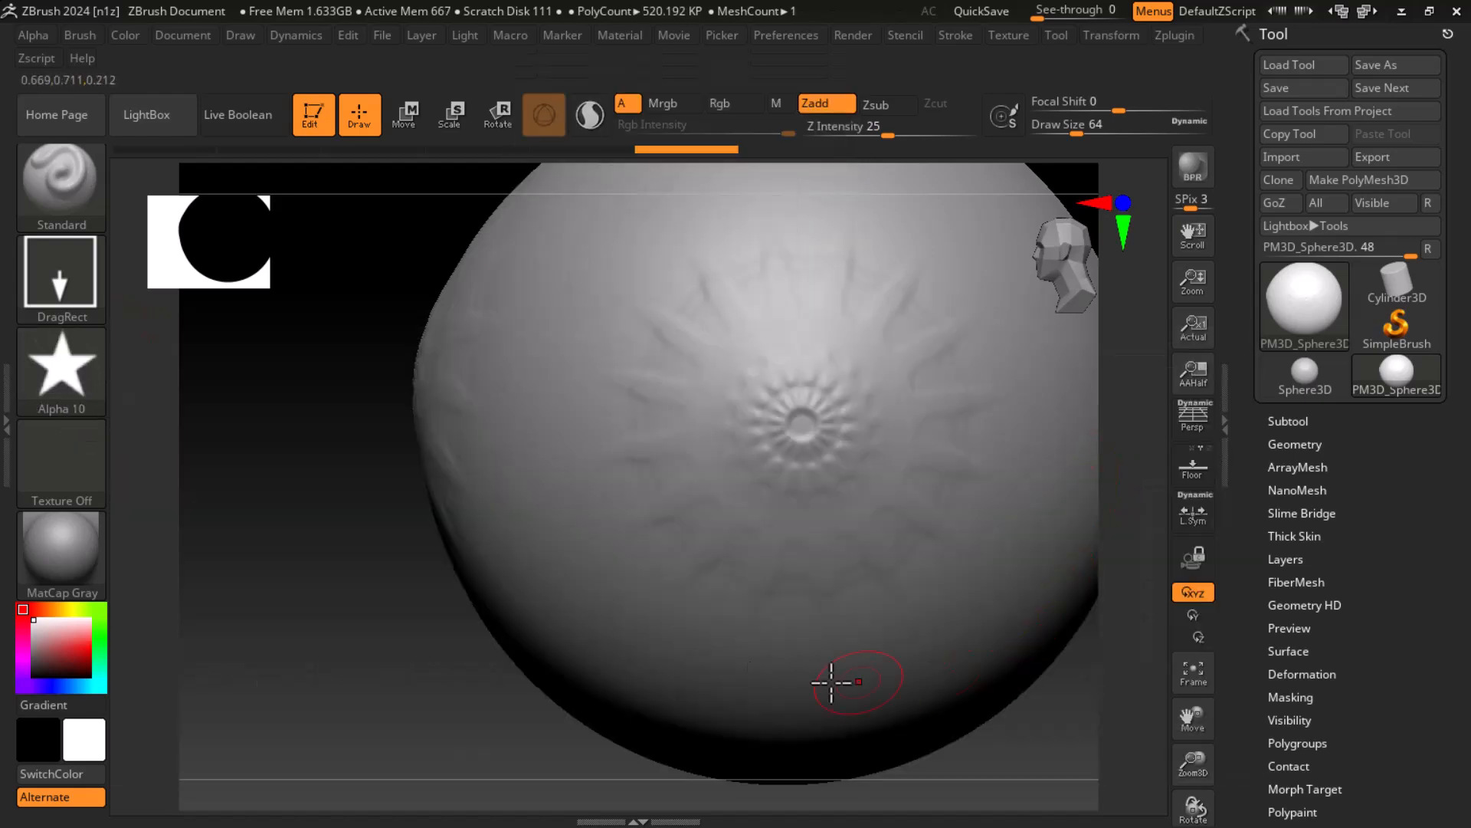
drag(541, 541, 559, 663)
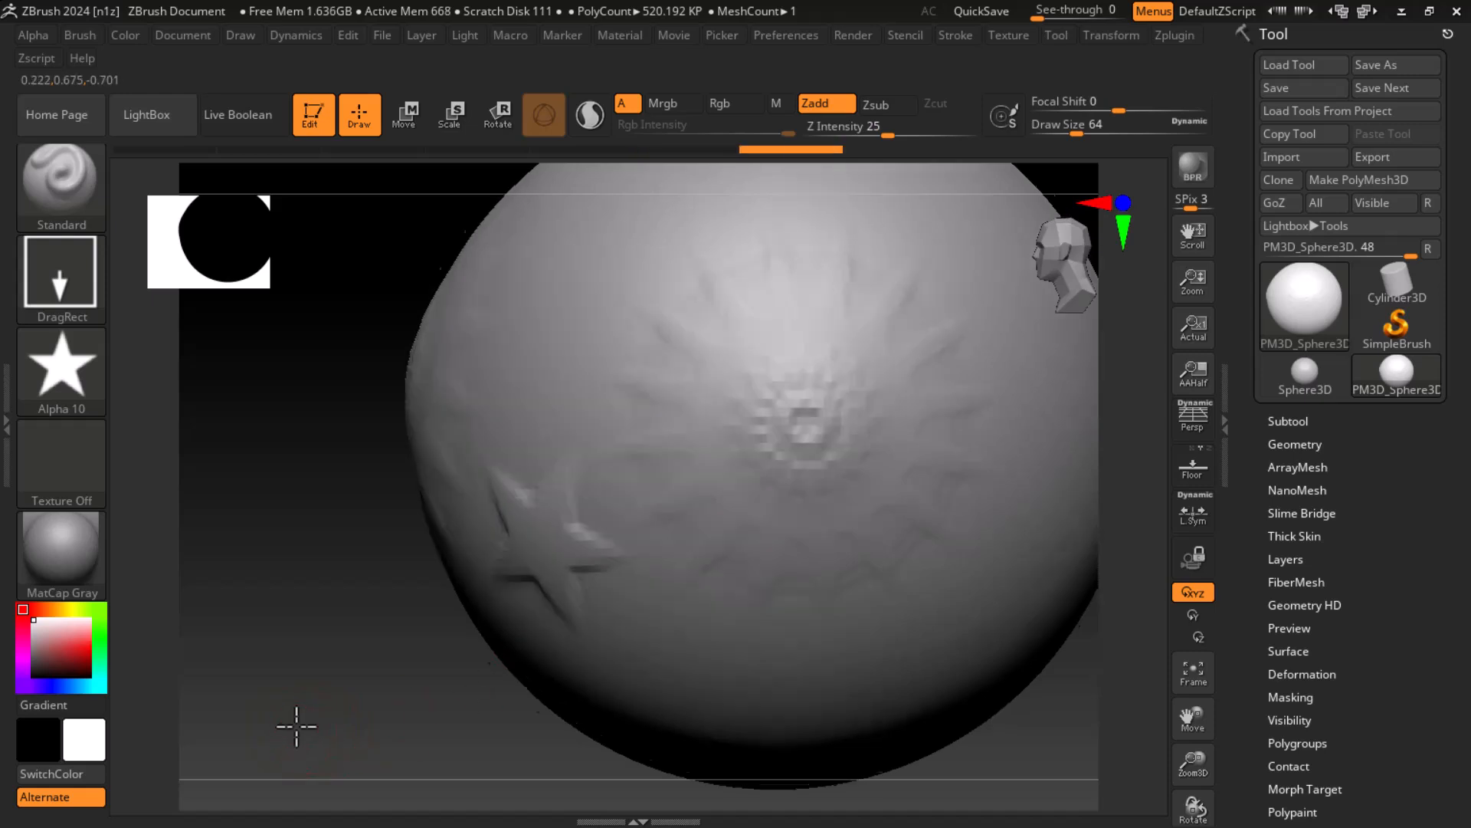
Step: Set Z Intensity to 20 and Focal Shift to -100, and stamp a second star above the first
drag(289, 729, 335, 687)
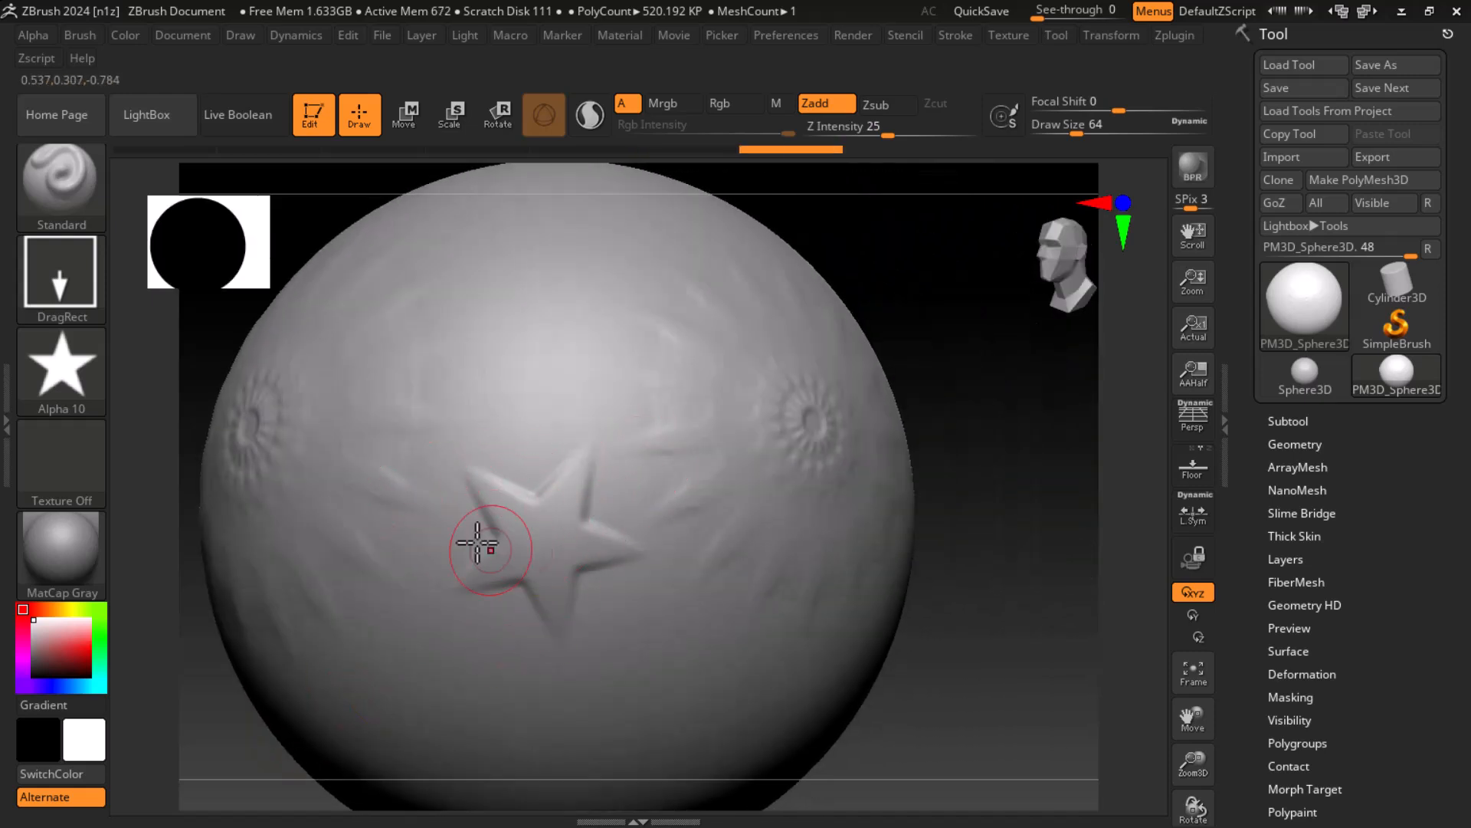
mouse_move(888, 135)
mouse_down()
mouse_move(801, 135)
mouse_move(879, 134)
mouse_up()
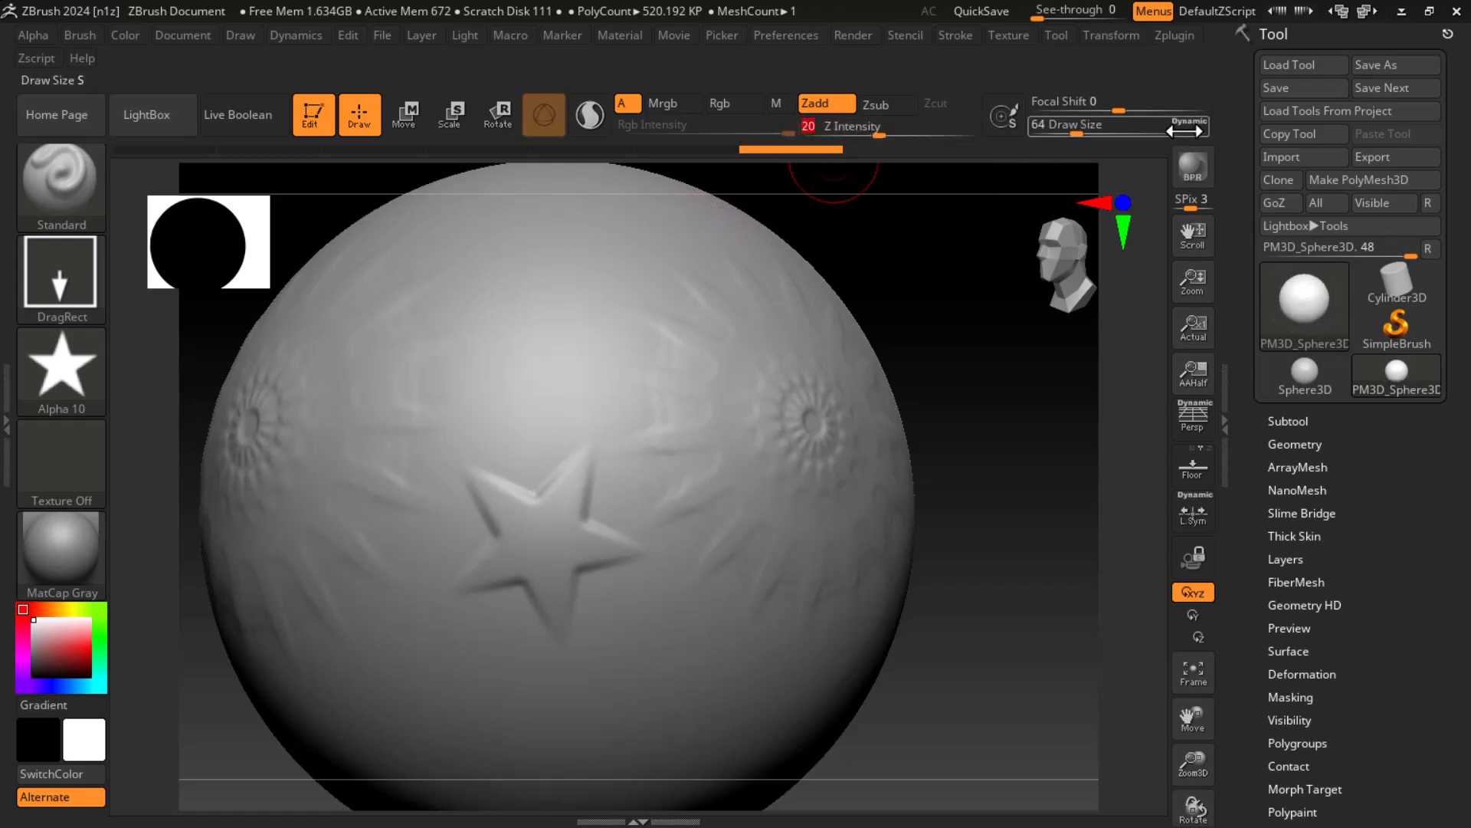
drag(1130, 112, 1035, 113)
mouse_move(521, 306)
mouse_down()
mouse_move(558, 355)
mouse_move(497, 443)
mouse_move(414, 407)
mouse_move(453, 473)
mouse_move(438, 445)
mouse_up()
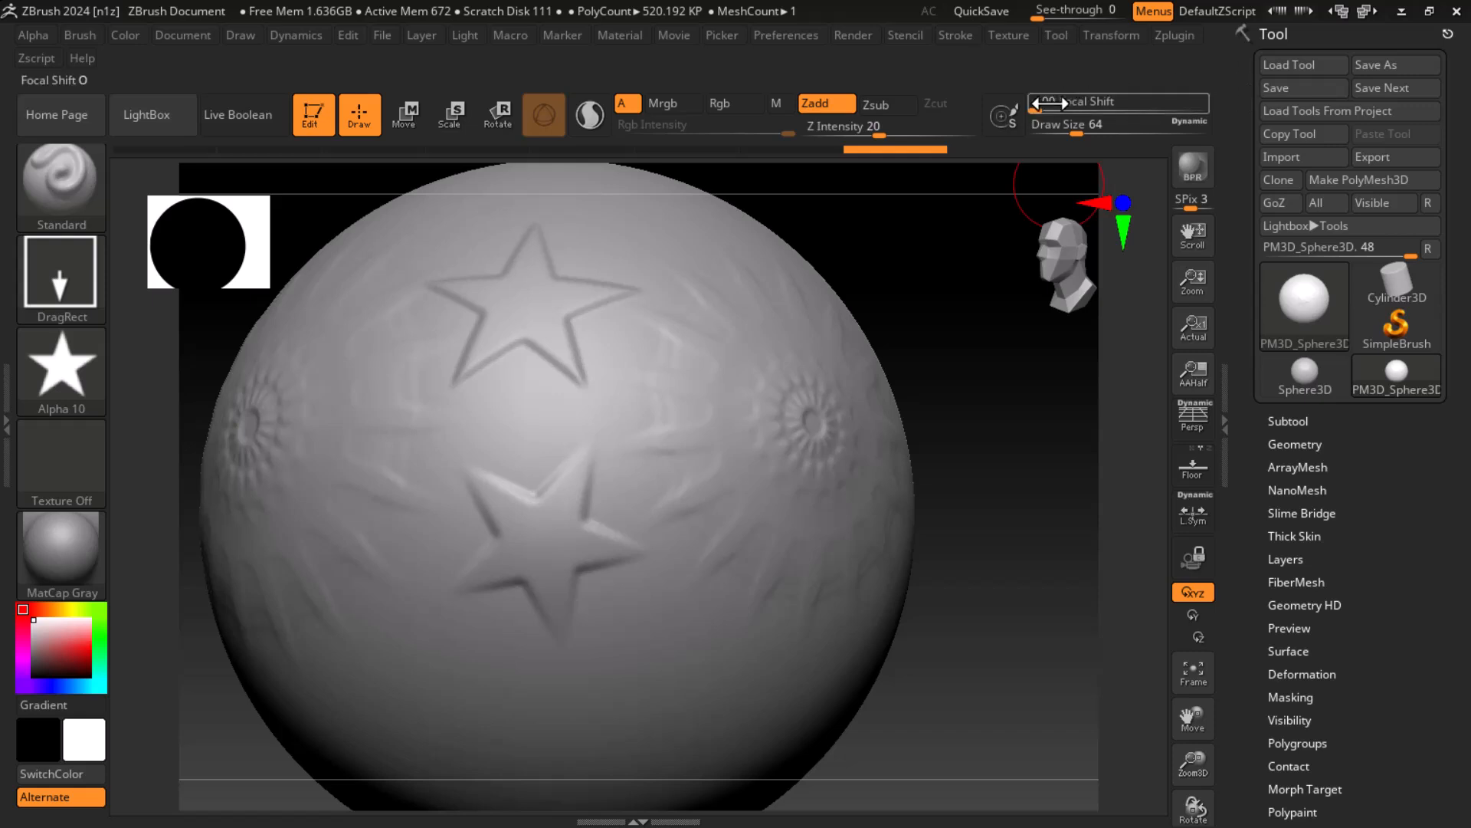
Step: Stamp a larger star on the sphere below the first star, using a Focal Shift of -100
drag(1063, 586, 1100, 344)
drag(1067, 481, 1055, 614)
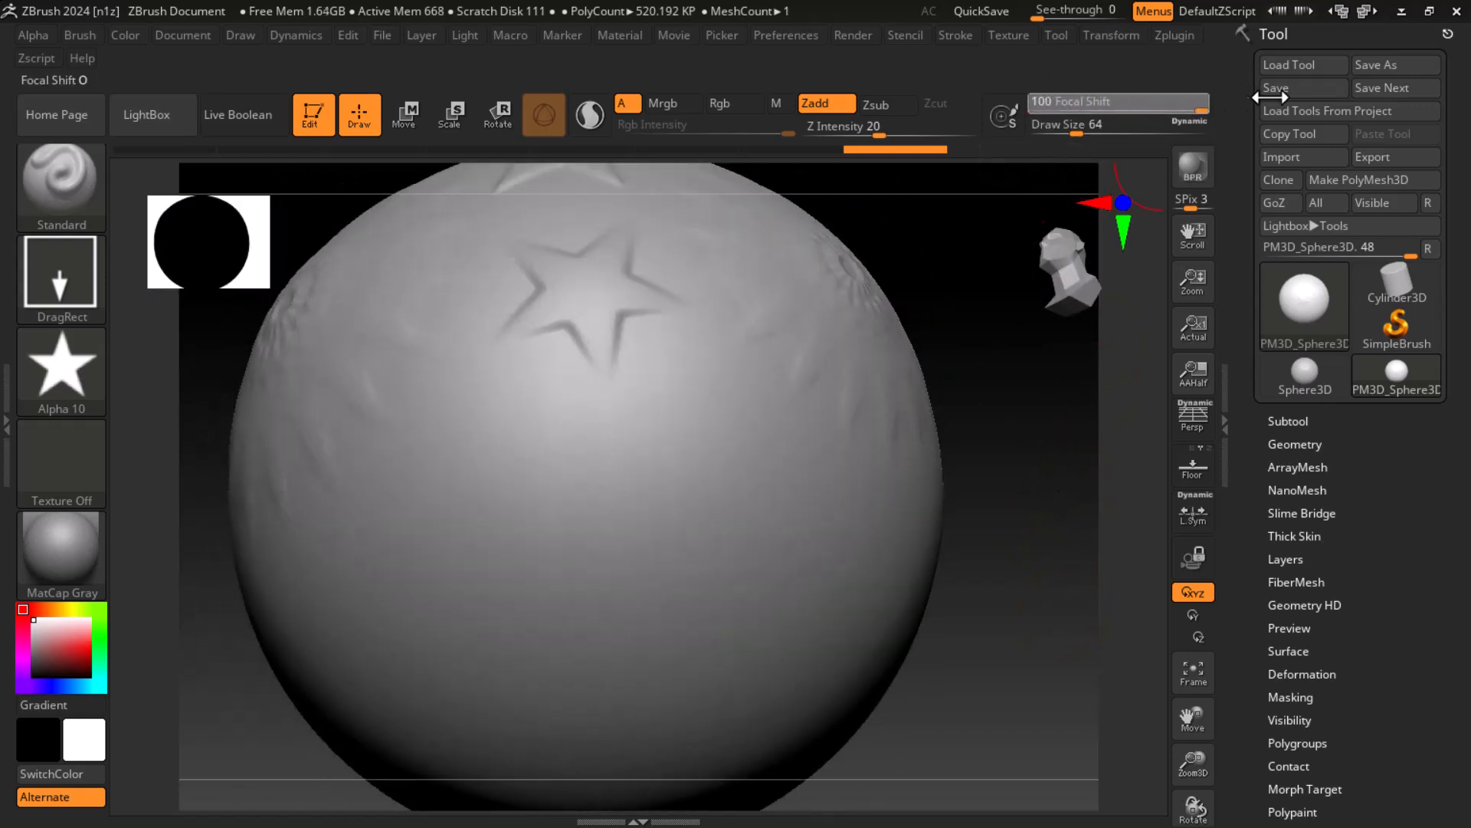
drag(590, 575, 633, 798)
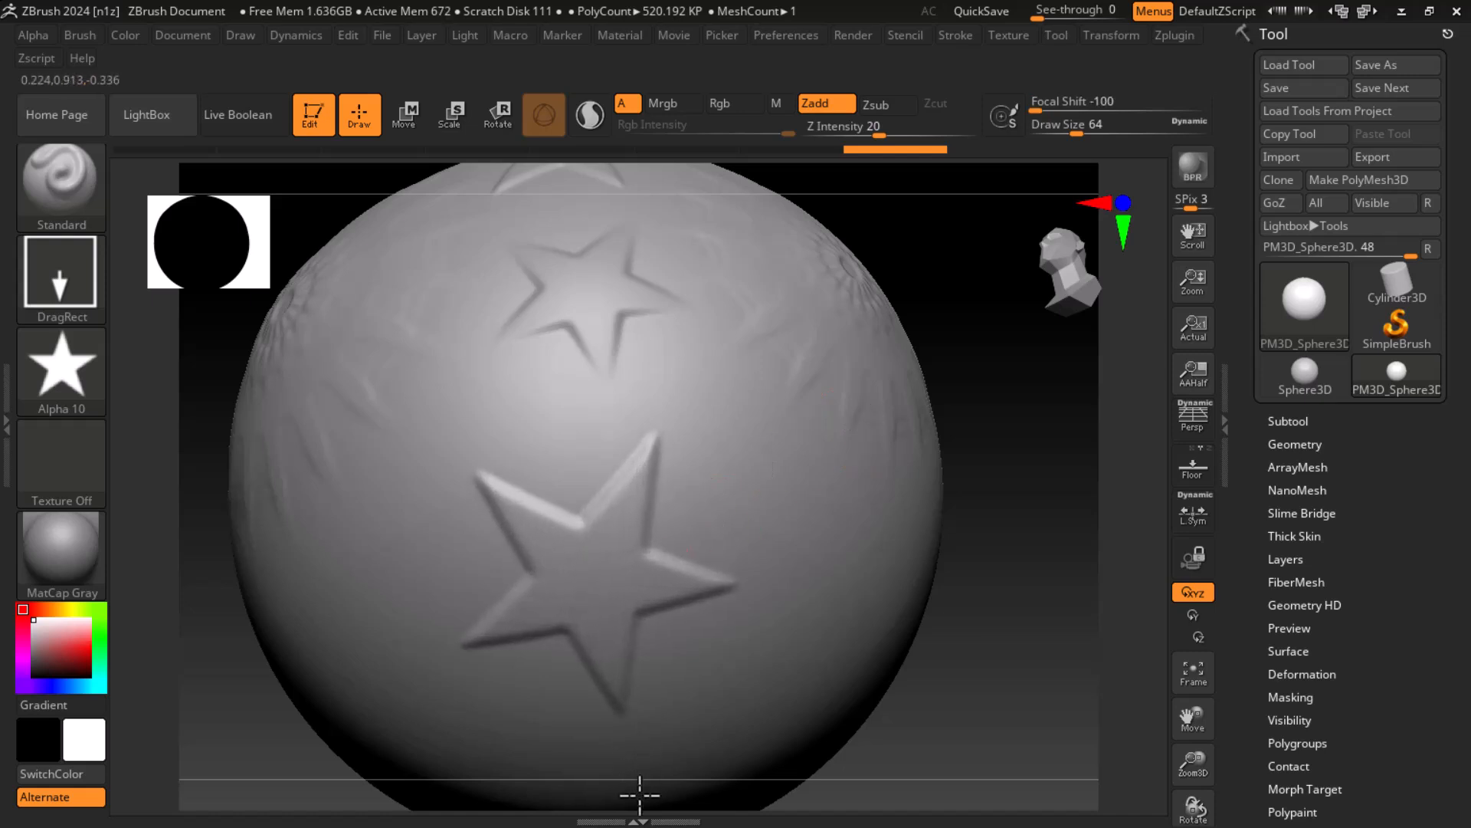
Step: Assign Alpha 60 and stamp its raised wavy lines on the sphere beside the large star
drag(1034, 624, 1025, 658)
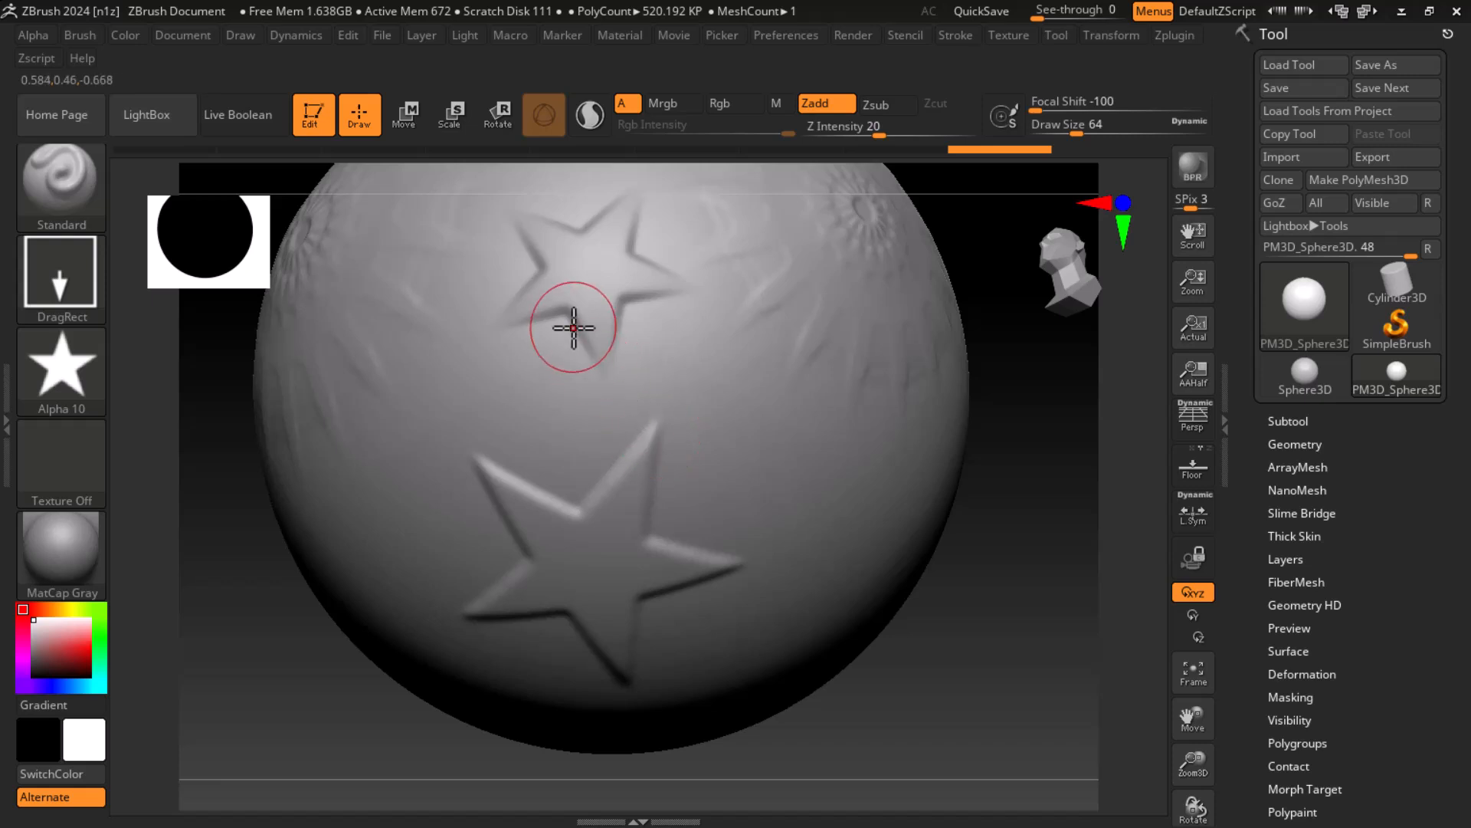
drag(1057, 604, 843, 552)
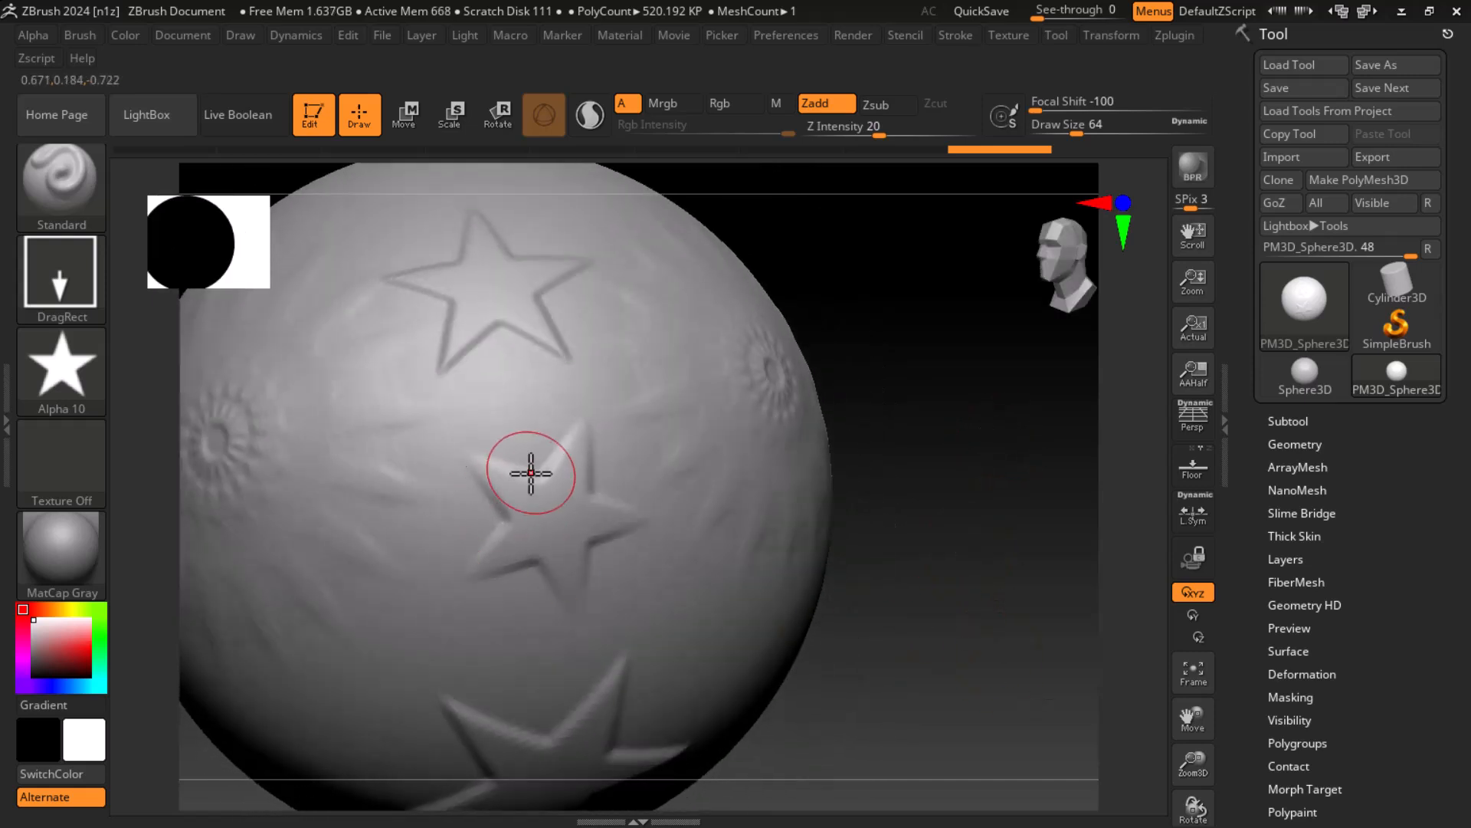
drag(923, 605, 1013, 475)
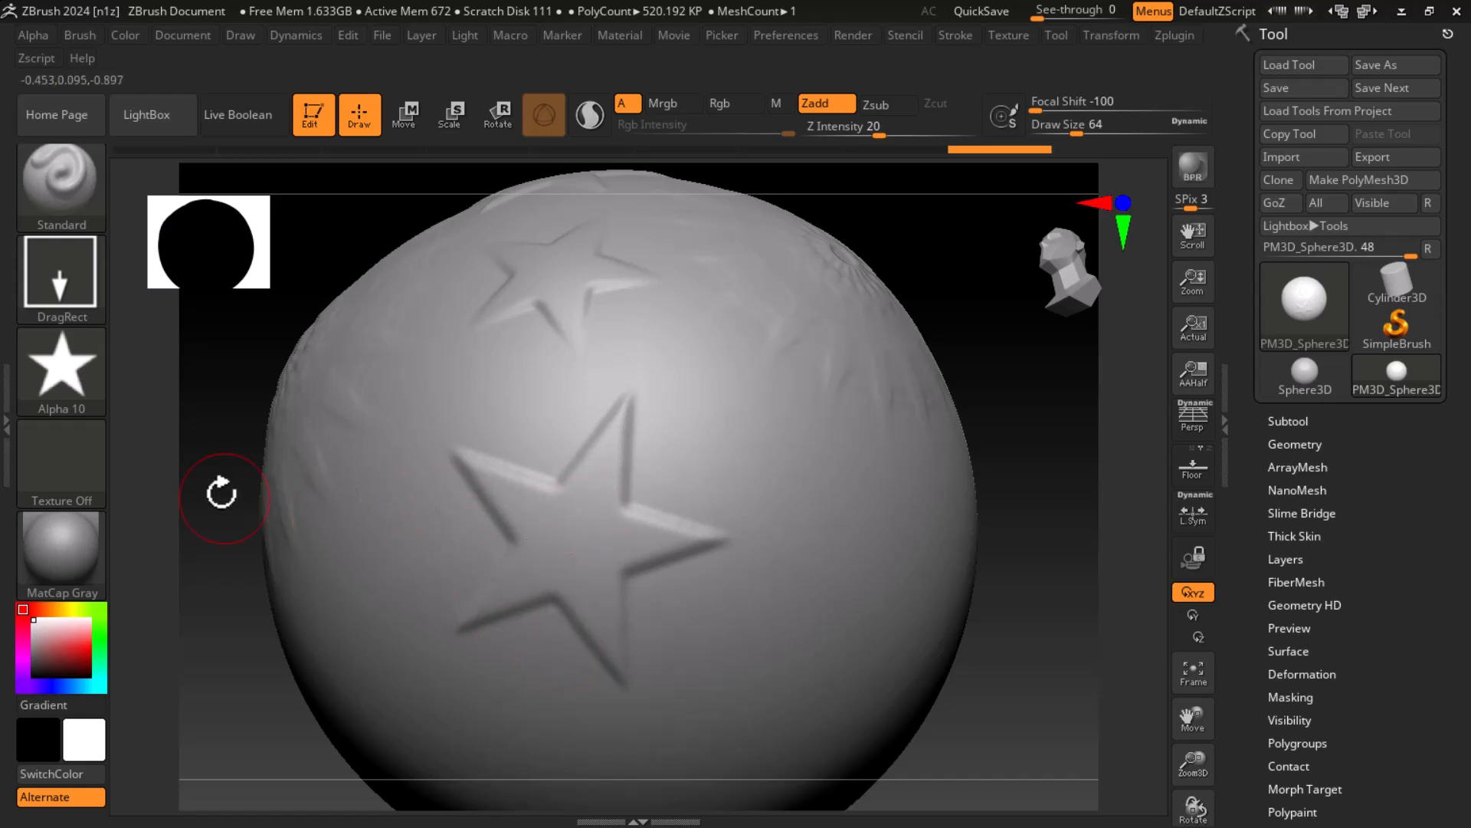
click(61, 372)
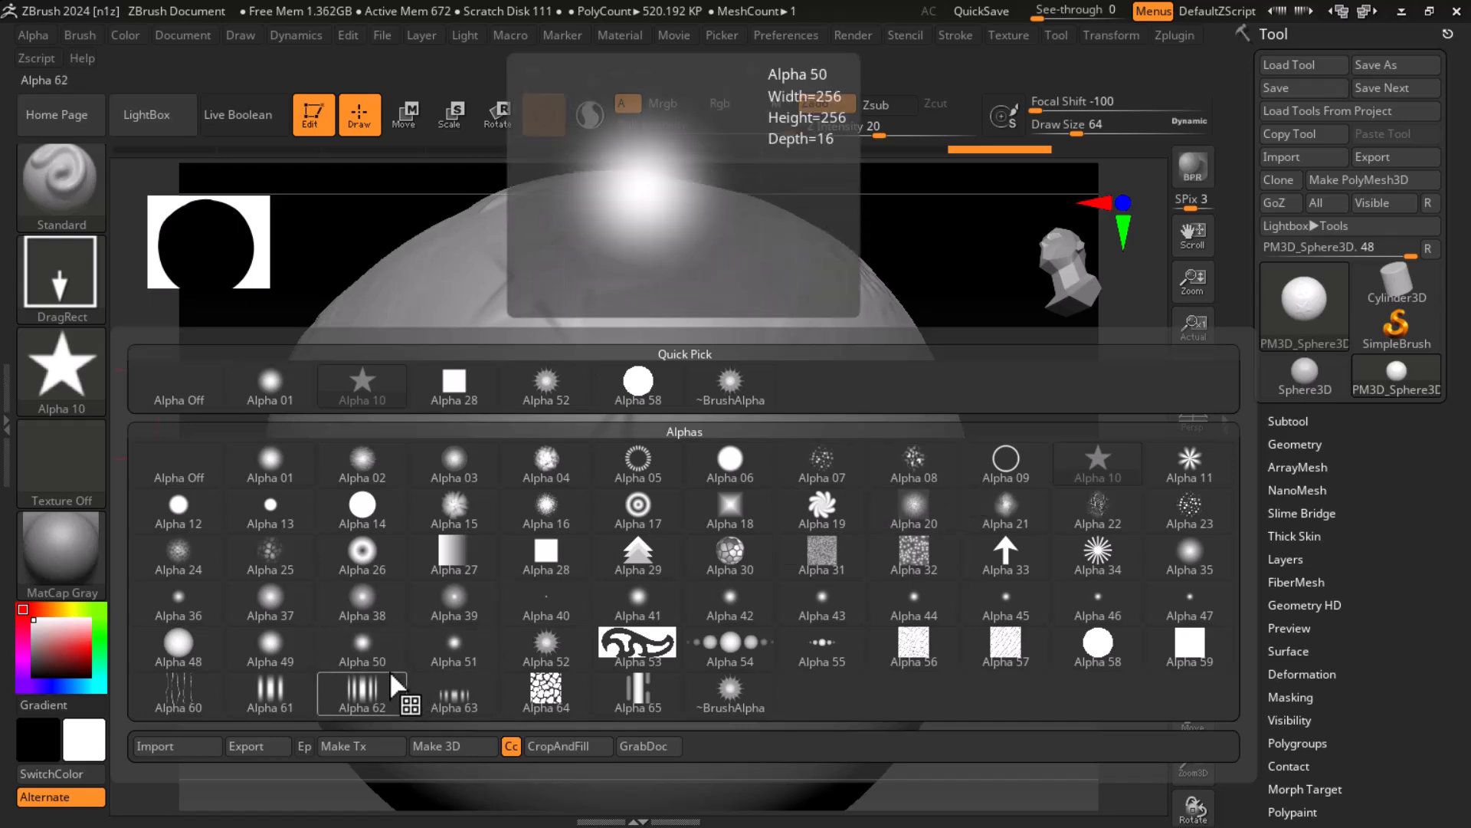
click(188, 689)
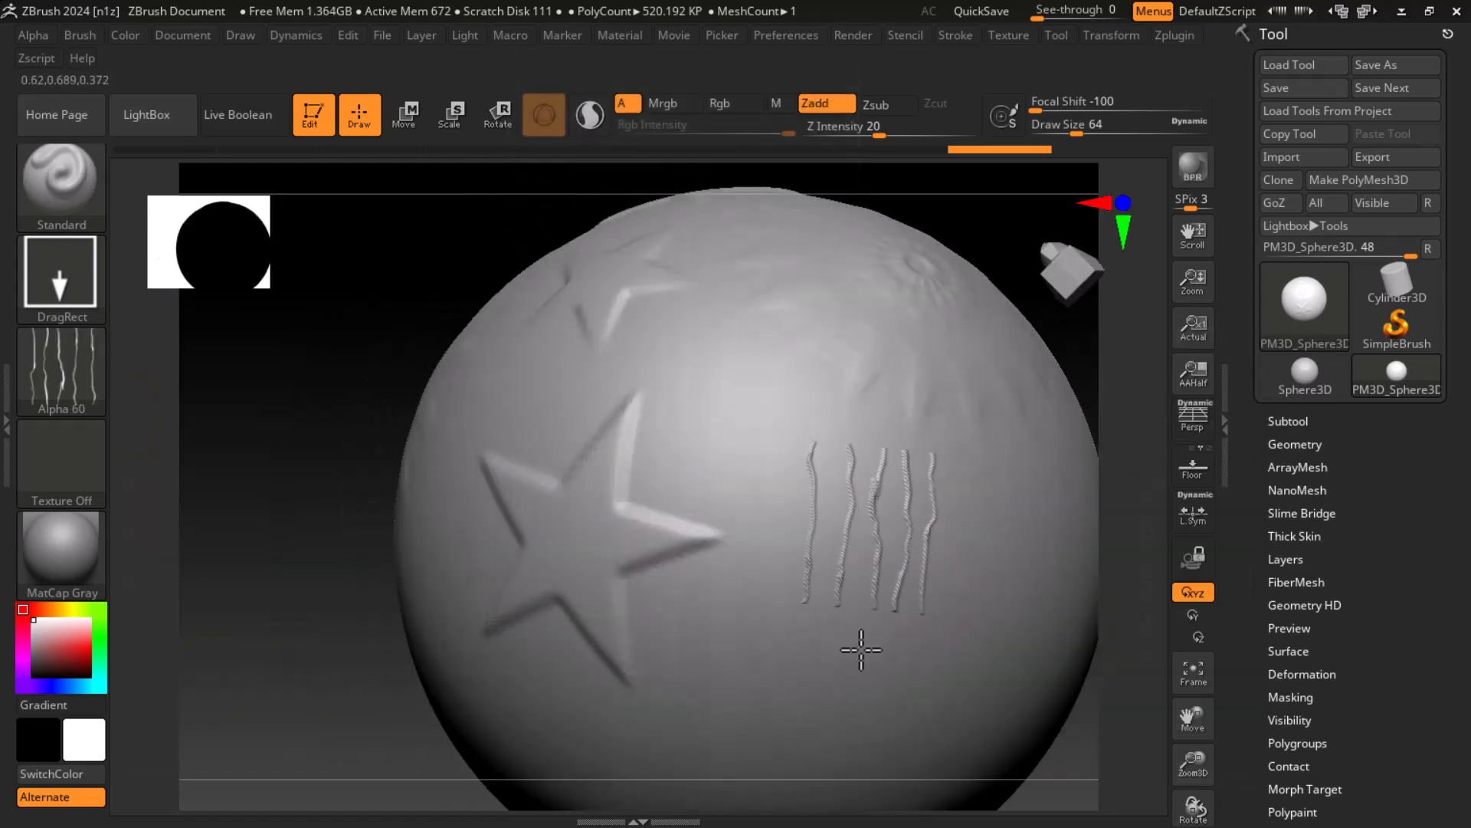
drag(861, 650, 860, 670)
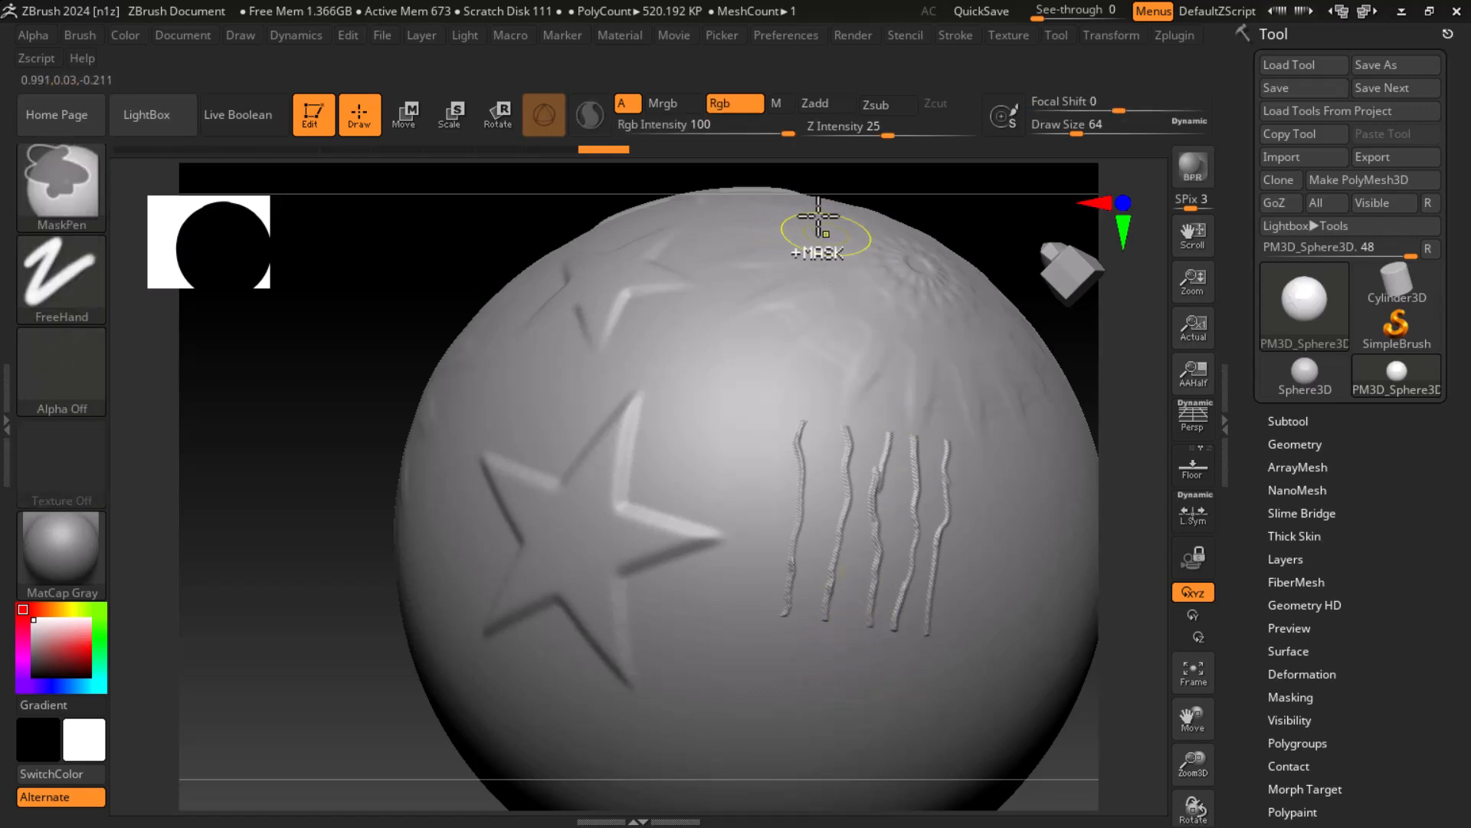
Step: Undo the raised lines and carve the Alpha 60 wavy lines into the sphere beside the large star using Zsub
key(ctrl+z)
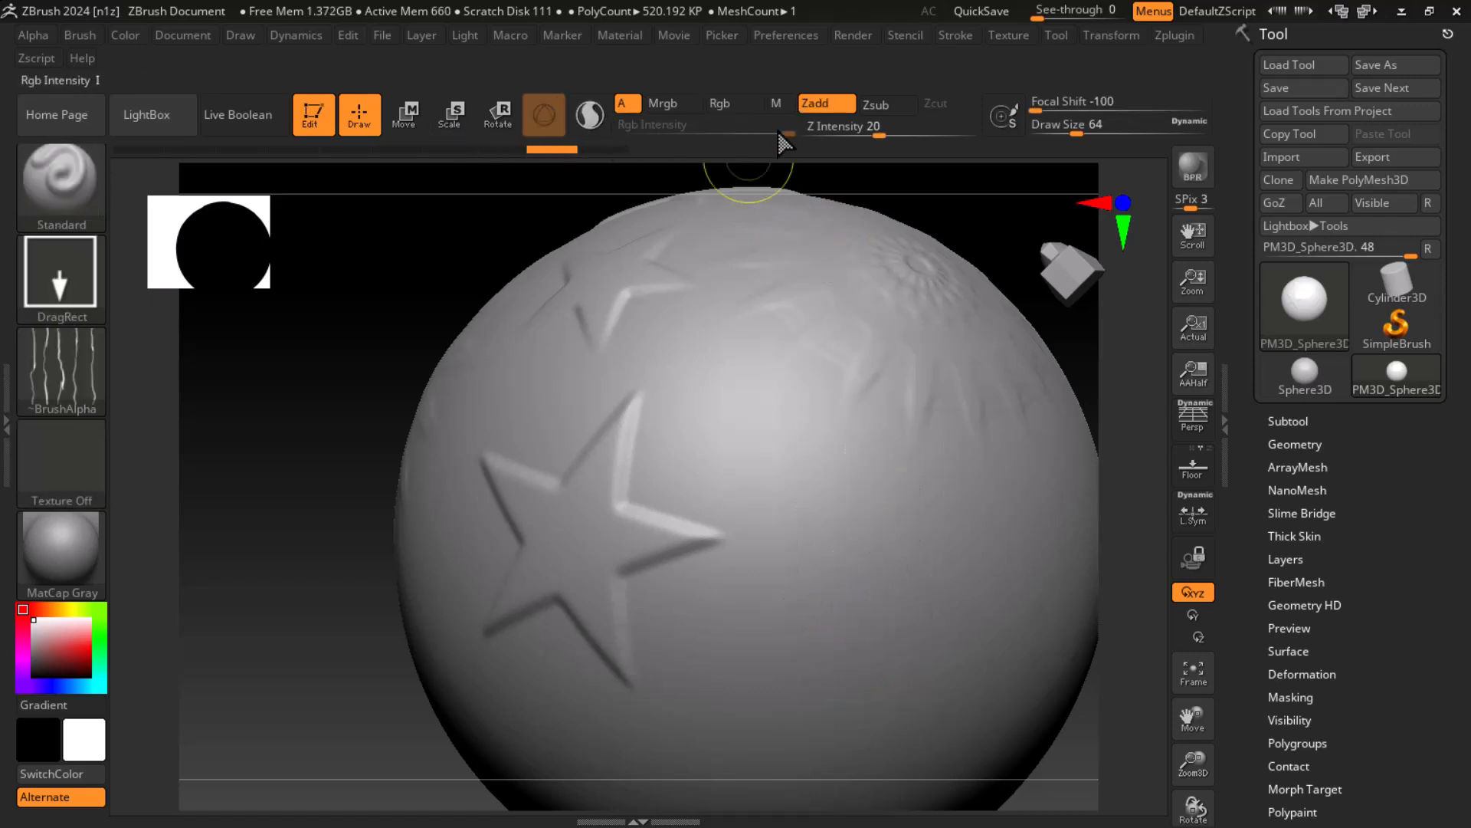
click(877, 105)
drag(859, 586, 837, 700)
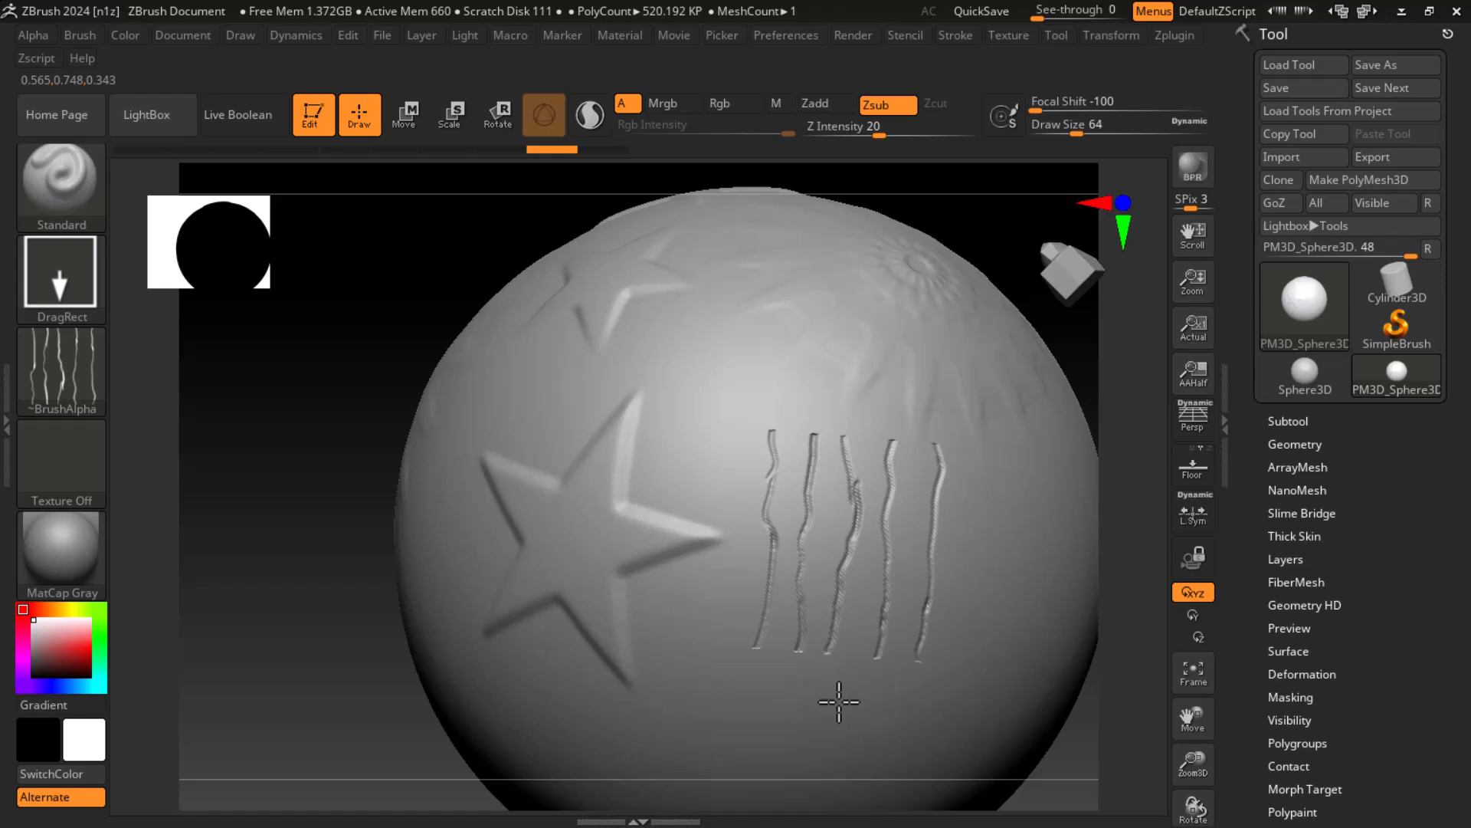
mouse_move(1061, 716)
mouse_down()
mouse_move(1071, 758)
mouse_move(830, 624)
mouse_up()
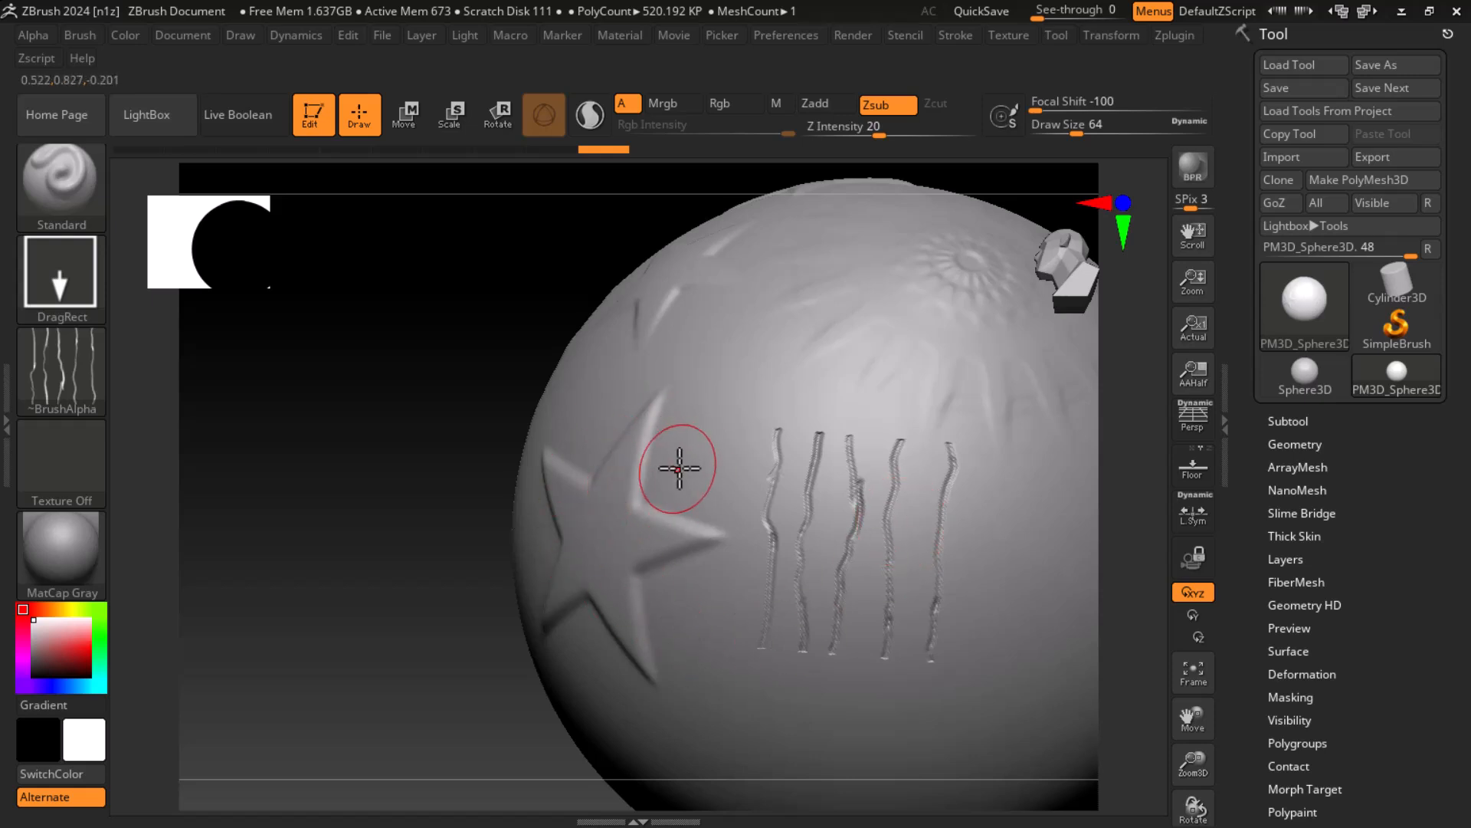
mouse_move(595, 475)
right_down()
mouse_move(450, 493)
mouse_move(398, 515)
mouse_move(421, 519)
right_up()
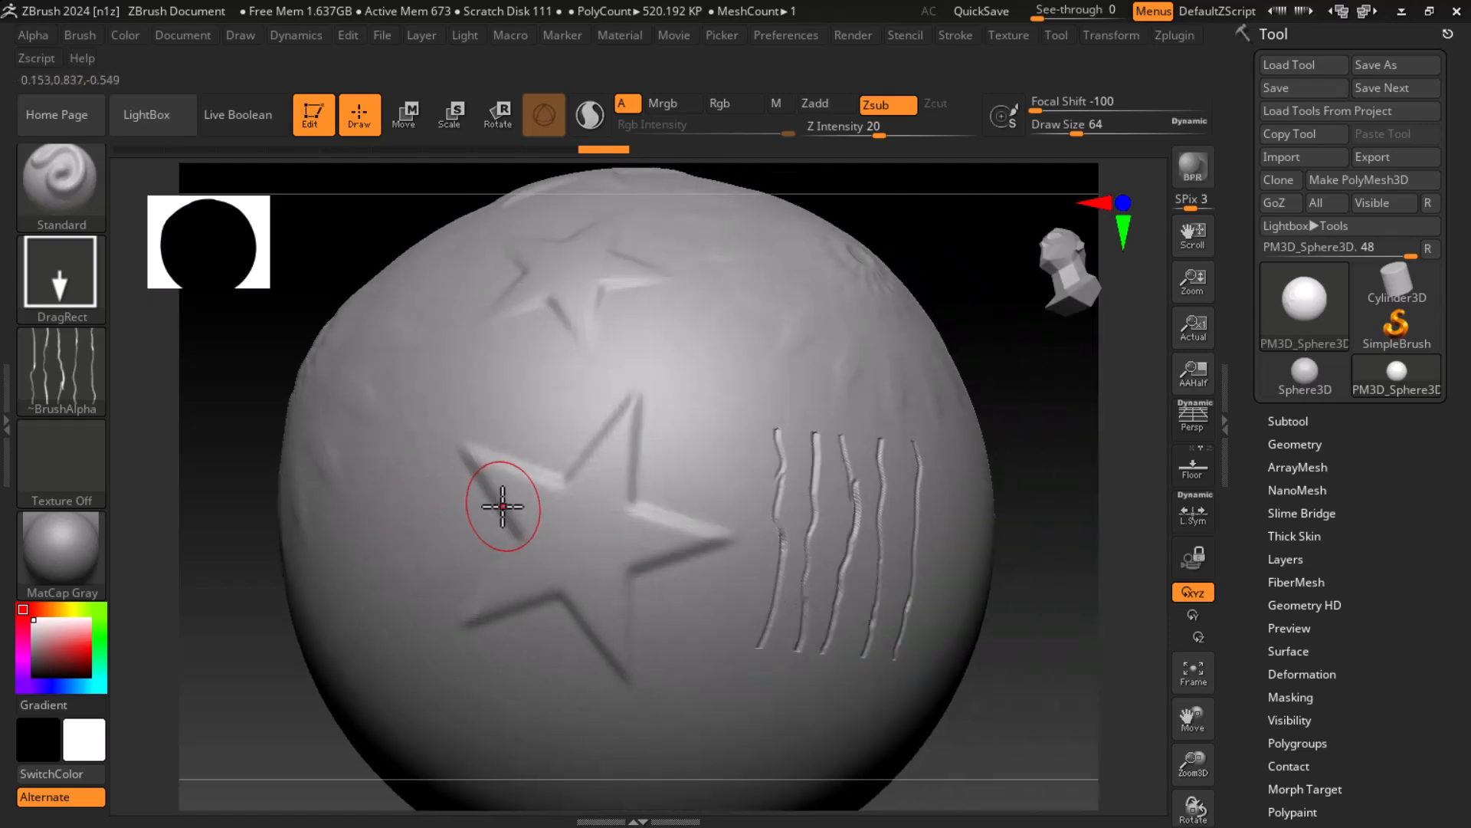
Step: Switch to Chrome and search Google Images for "texture"
key(super)
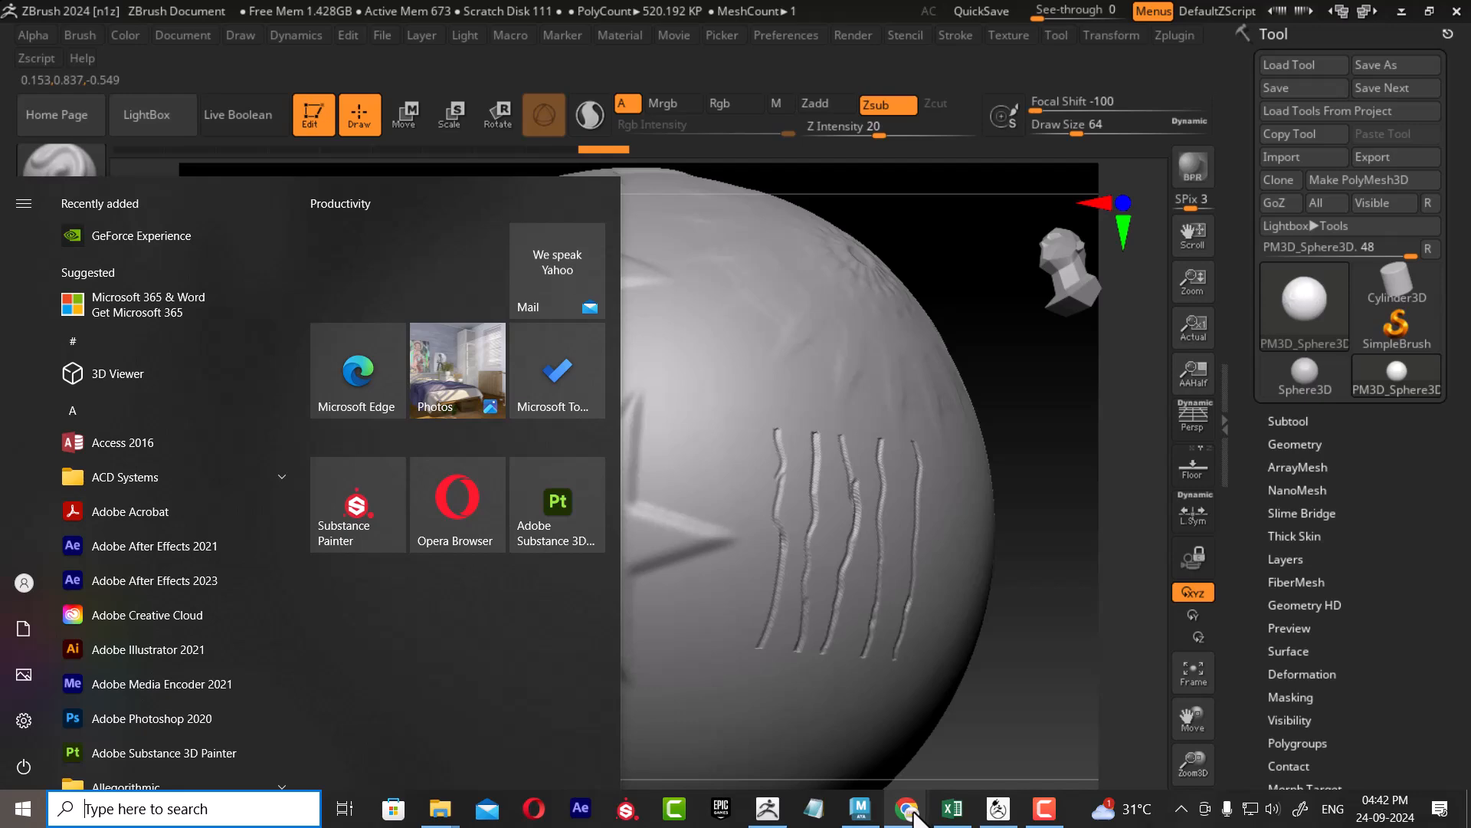
mouse_move(911, 812)
click(974, 733)
click(427, 151)
key(ctrl+a)
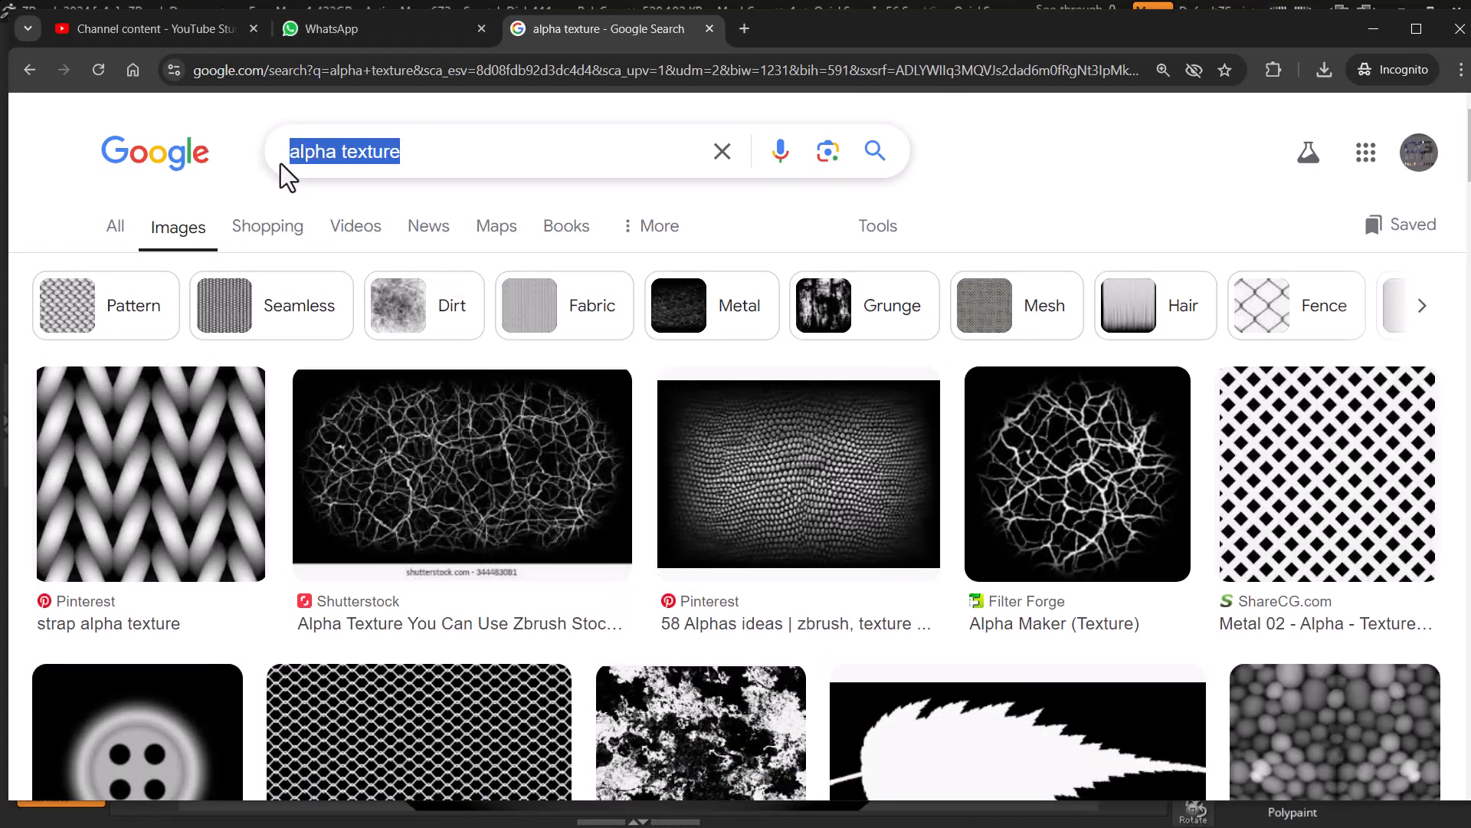
click(335, 148)
drag(335, 148, 223, 145)
key(BackSpace)
key(Return)
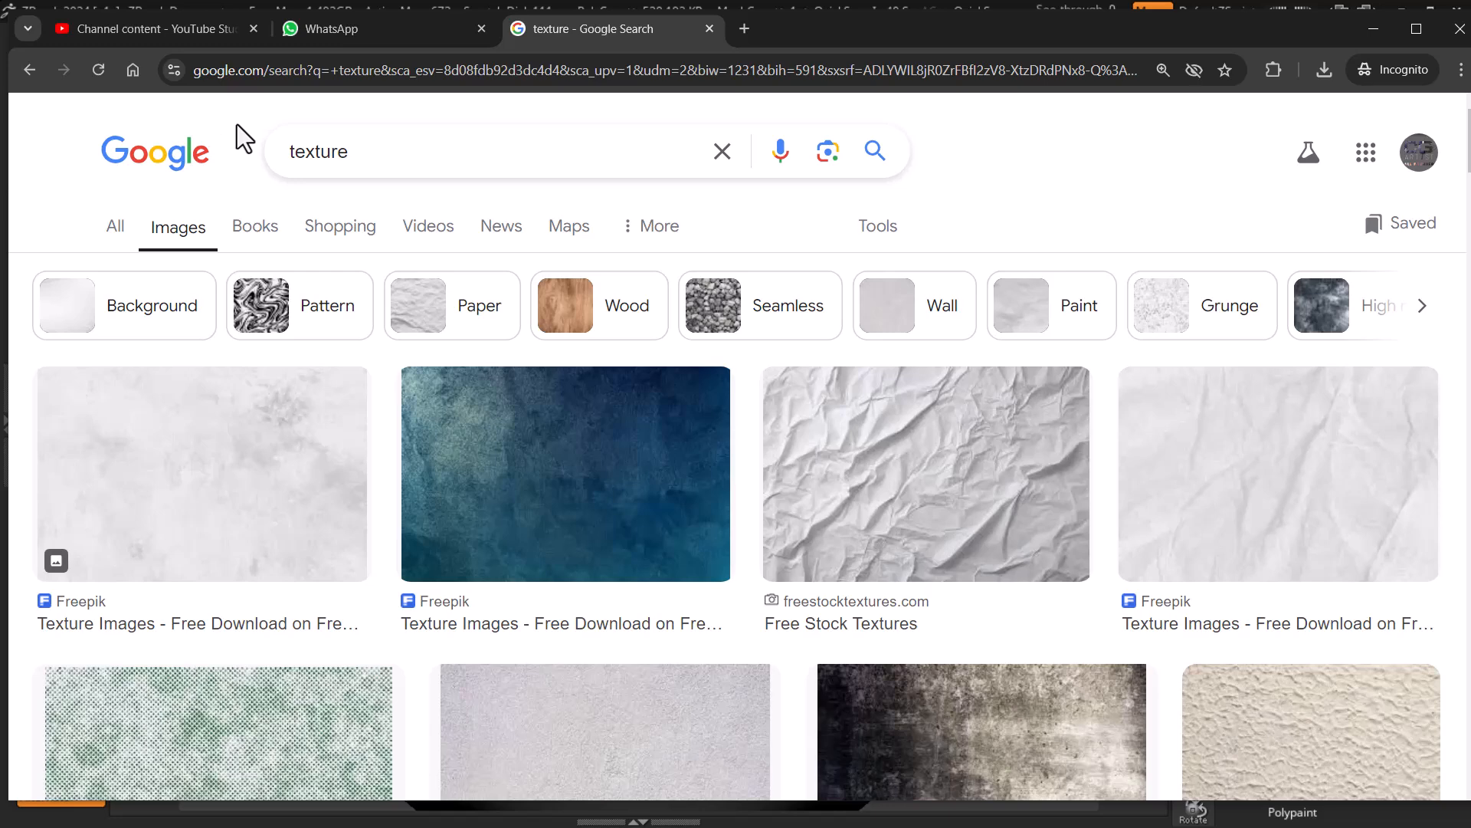
Step: Browse the texture image results and preview the brown wood and green grass textures
scroll(537, 521, down, 2)
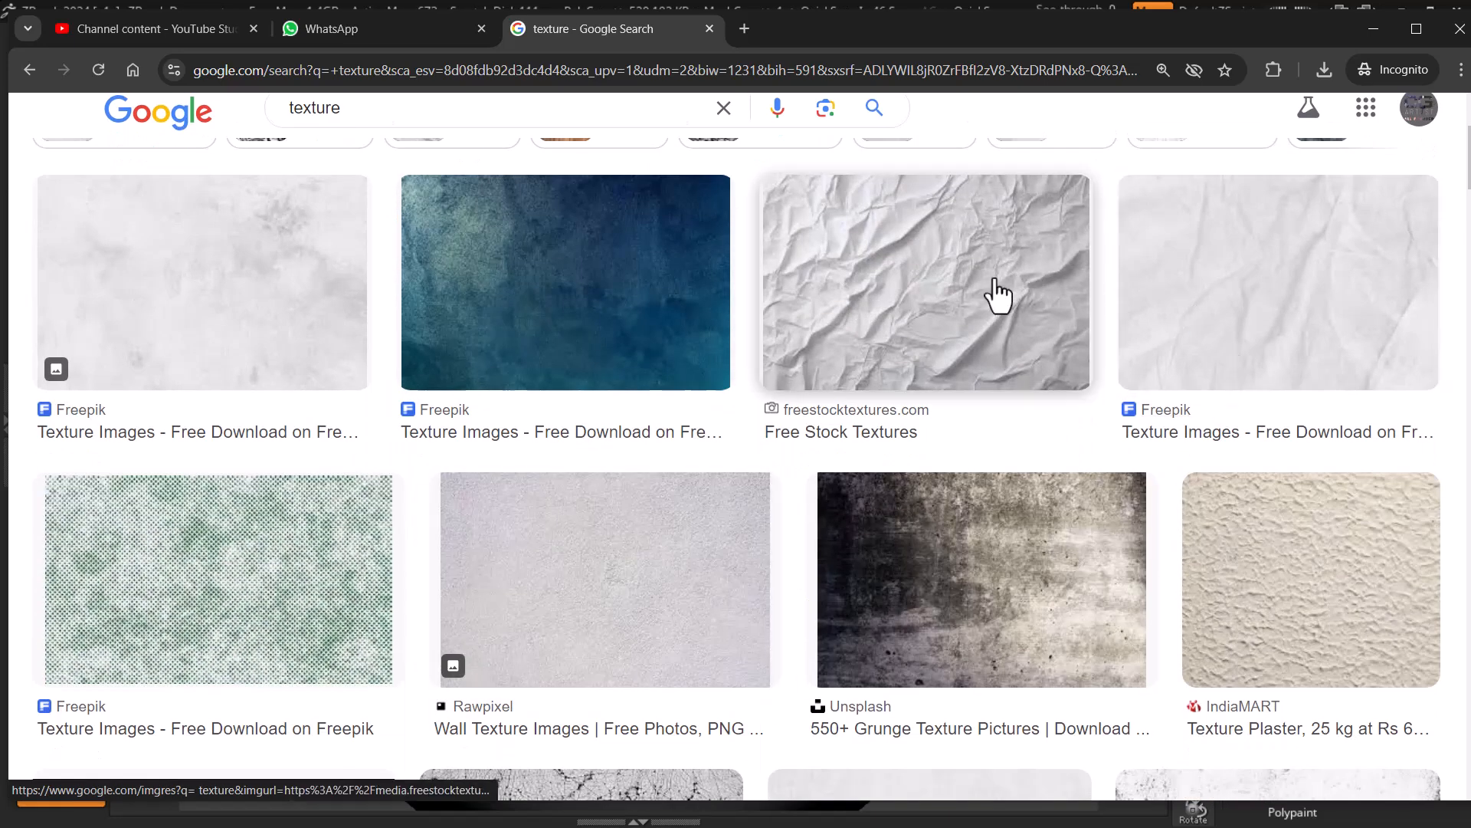
scroll(1061, 326, down, 6)
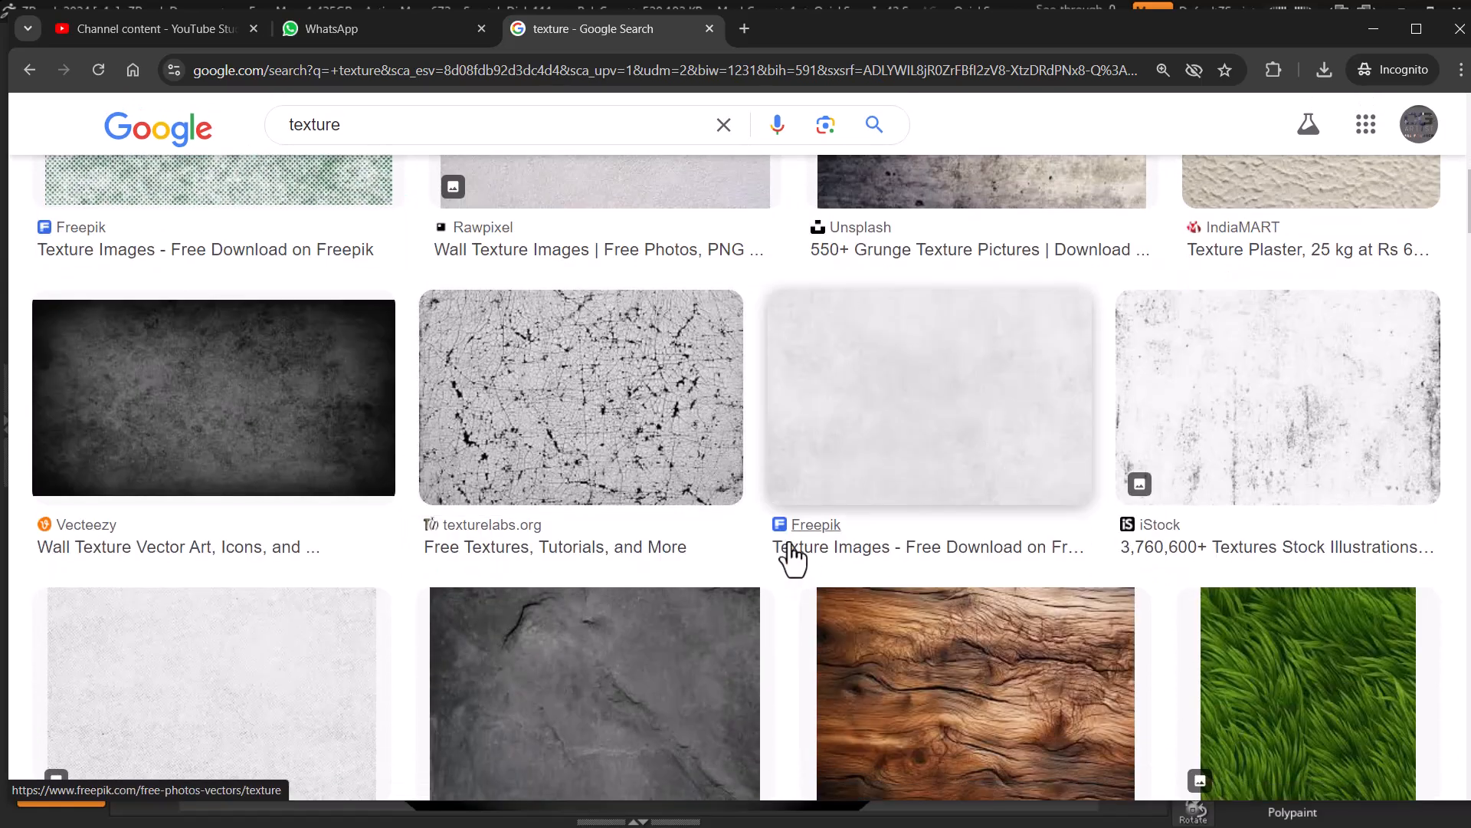
scroll(958, 537, down, 5)
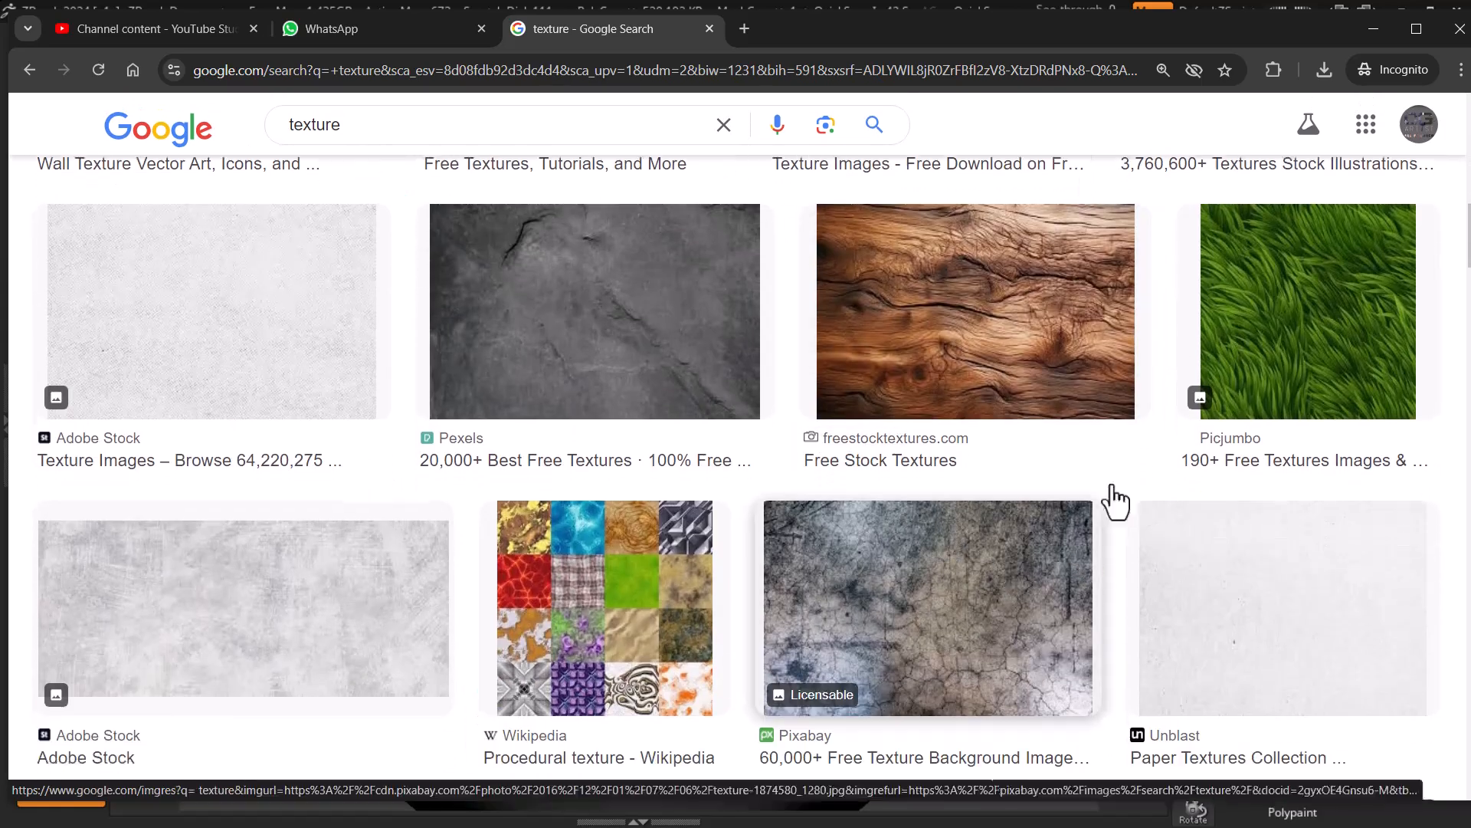
click(951, 346)
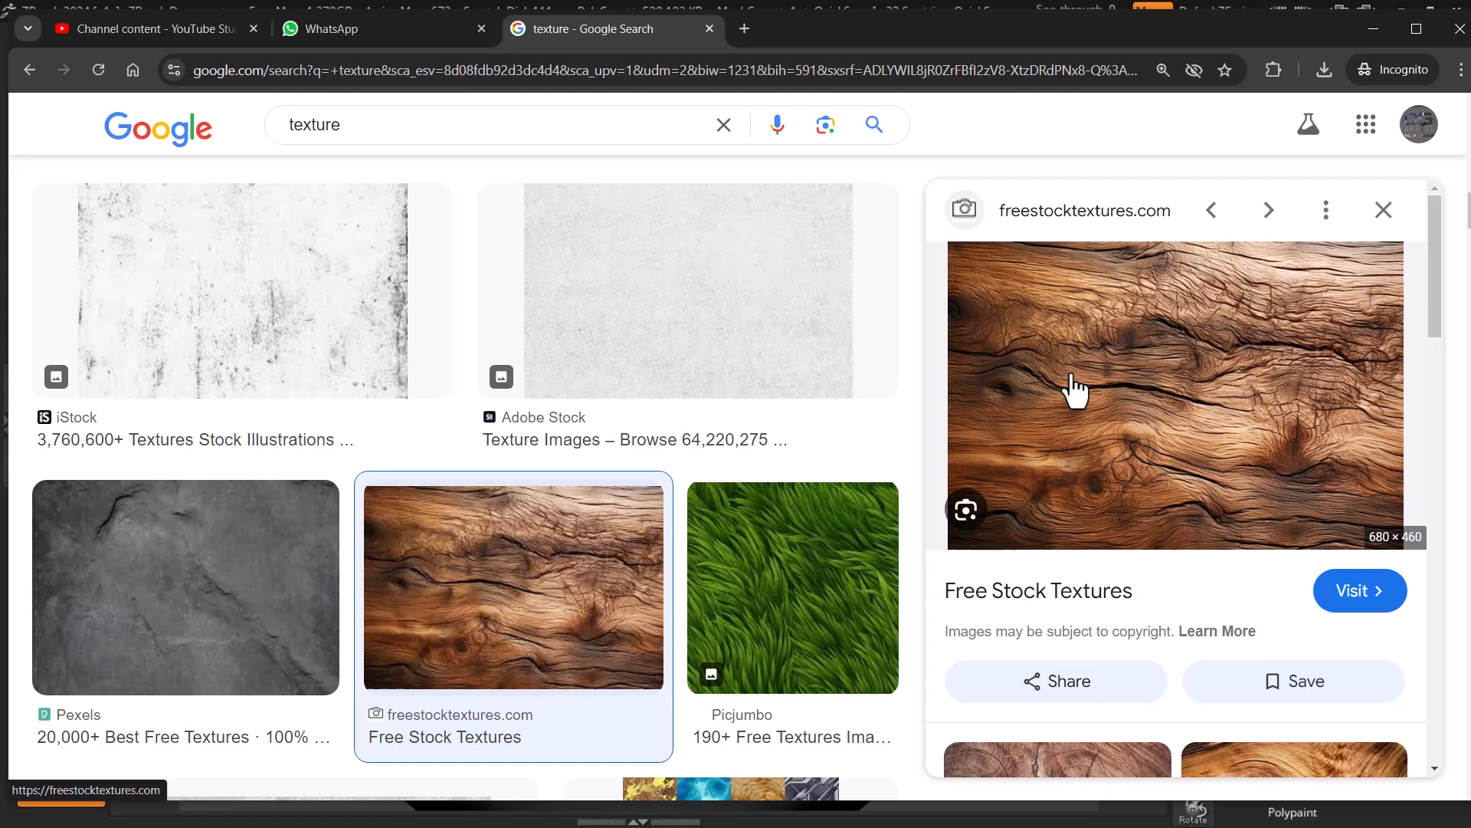
click(841, 563)
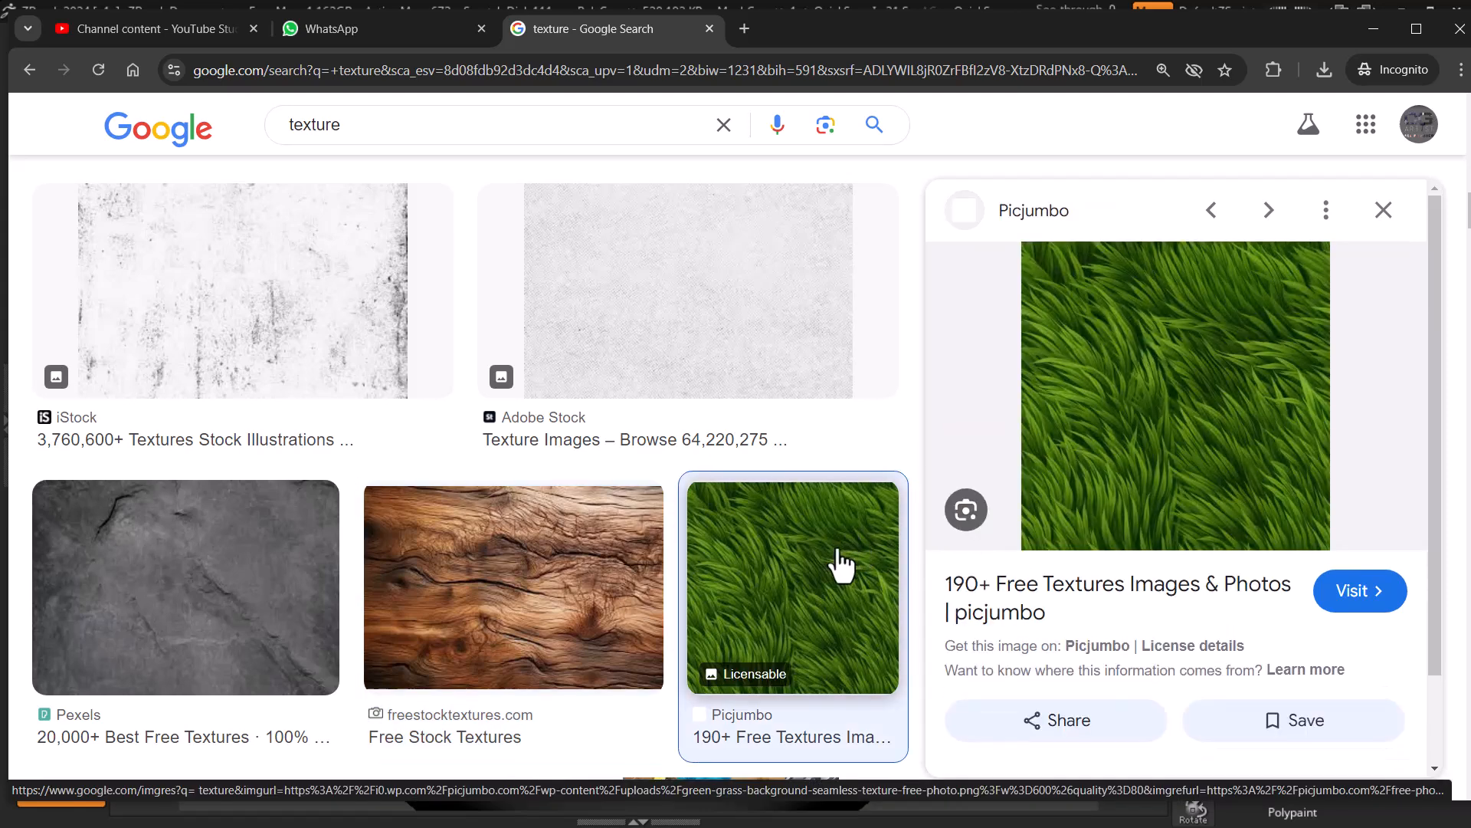
scroll(774, 578, down, 15)
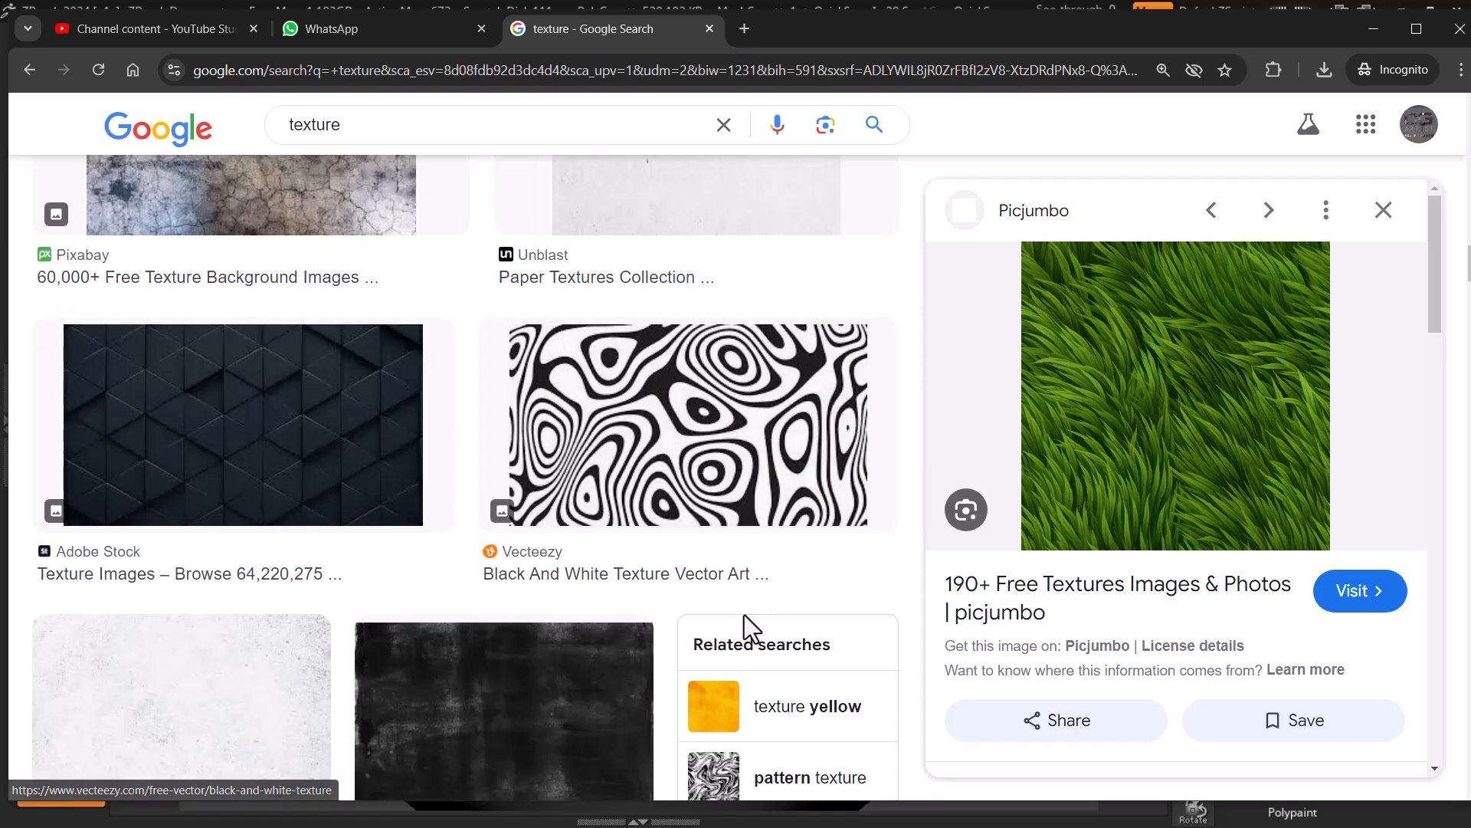
scroll(690, 674, down, 9)
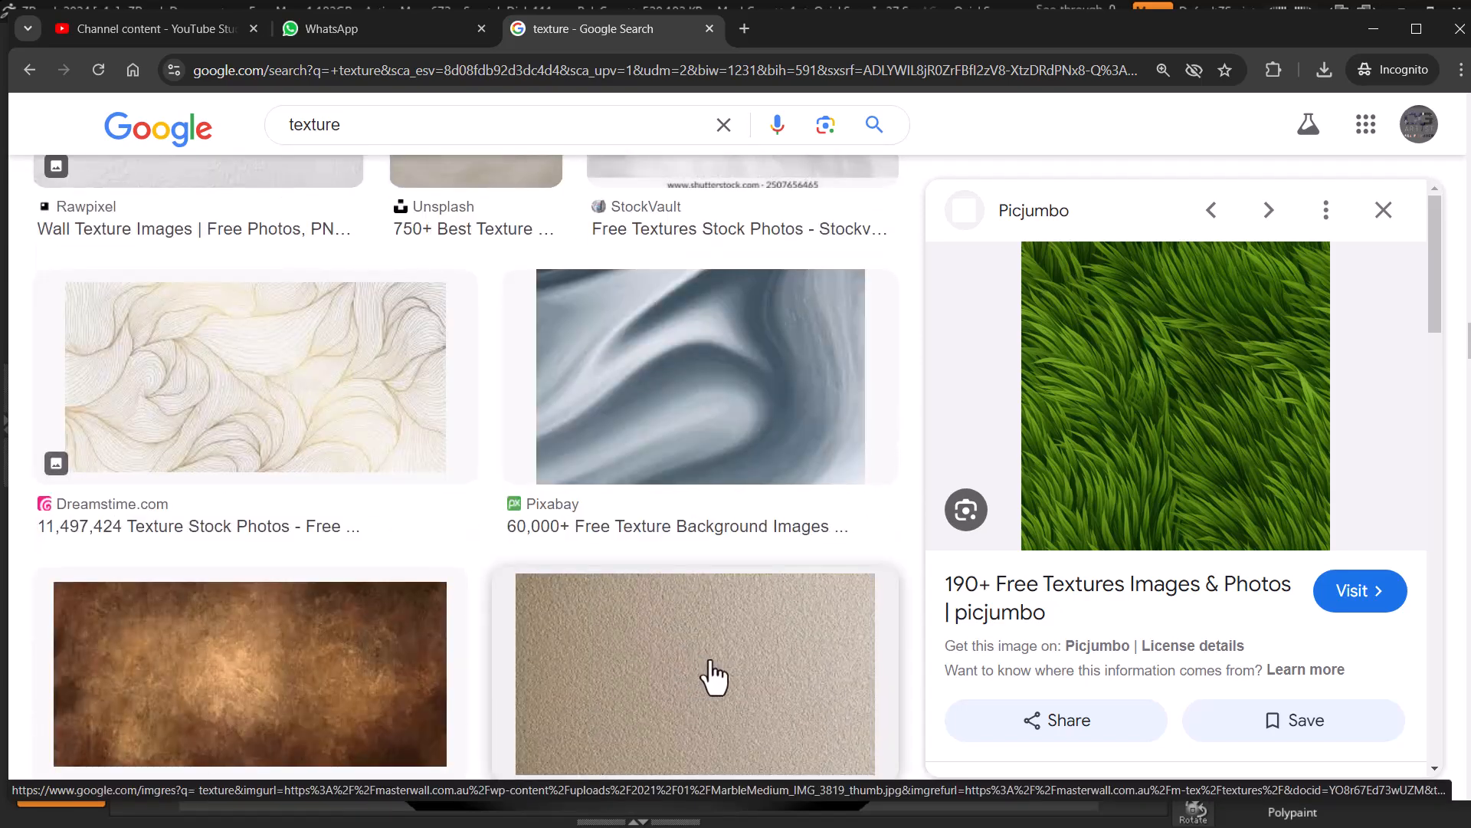
Step: Search Google Images for "wood texture" and preview the first Pexels result
click(295, 125)
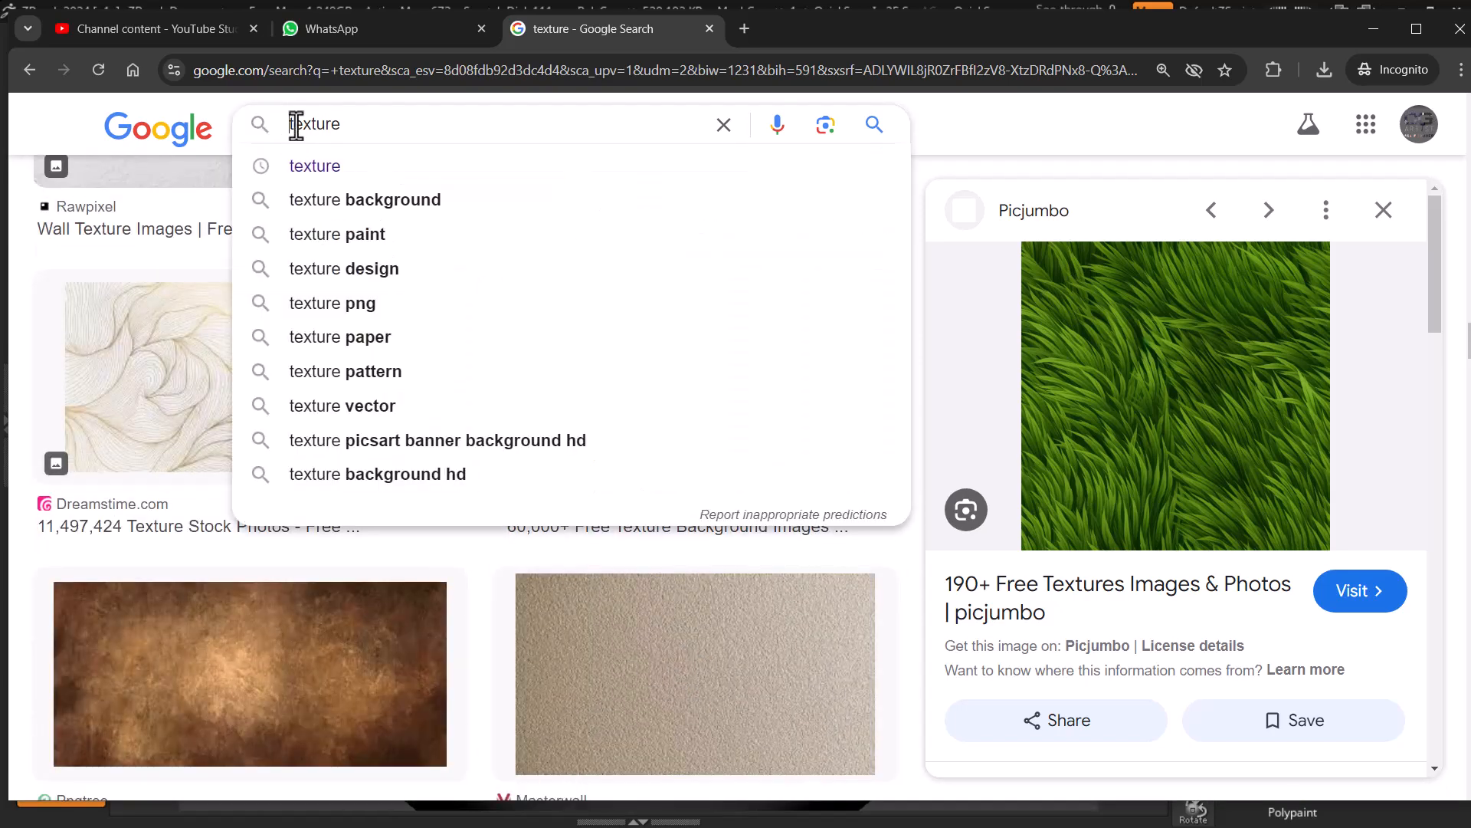
text(wood)
key(Return)
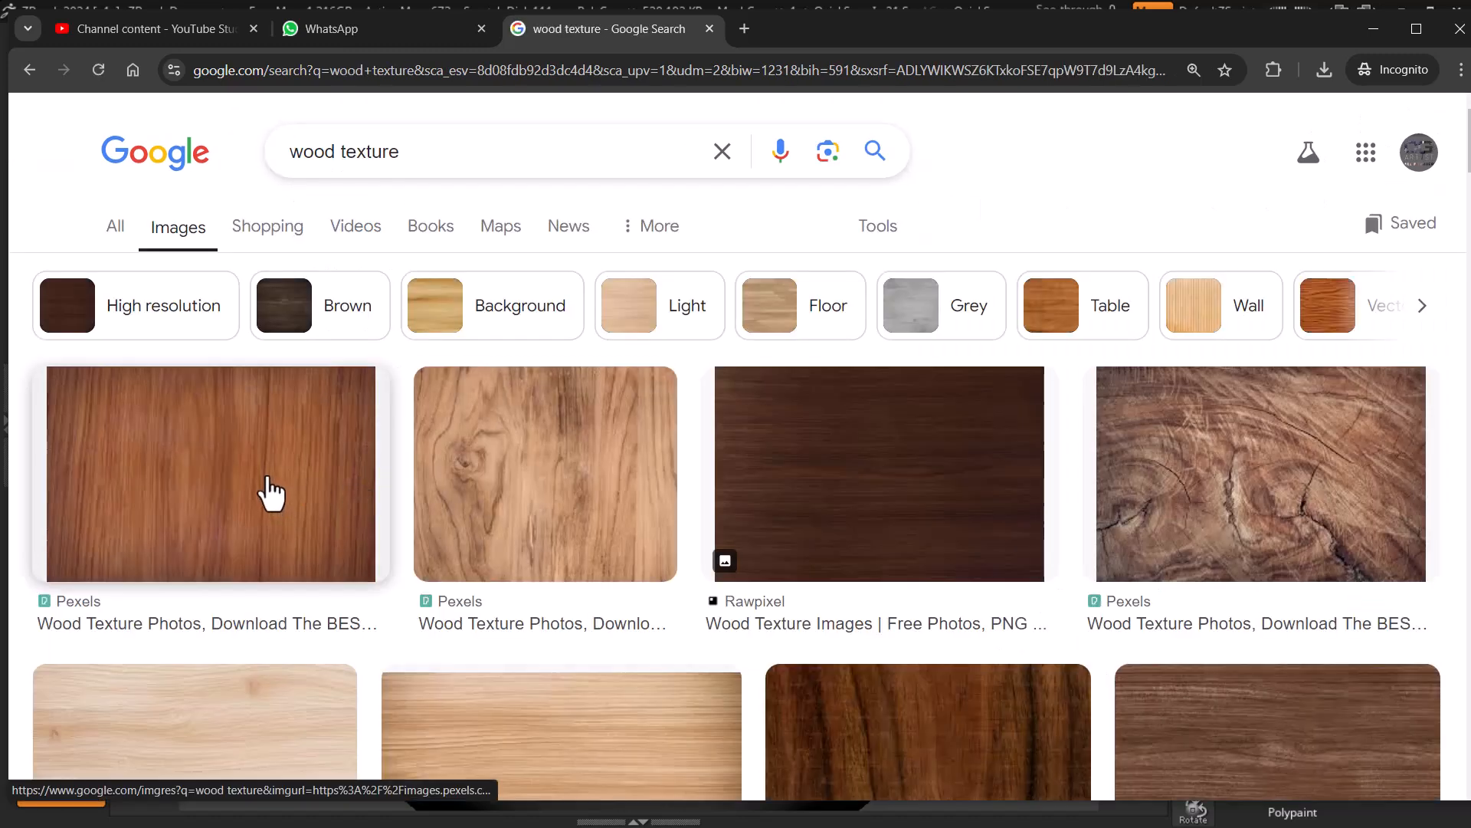
click(268, 492)
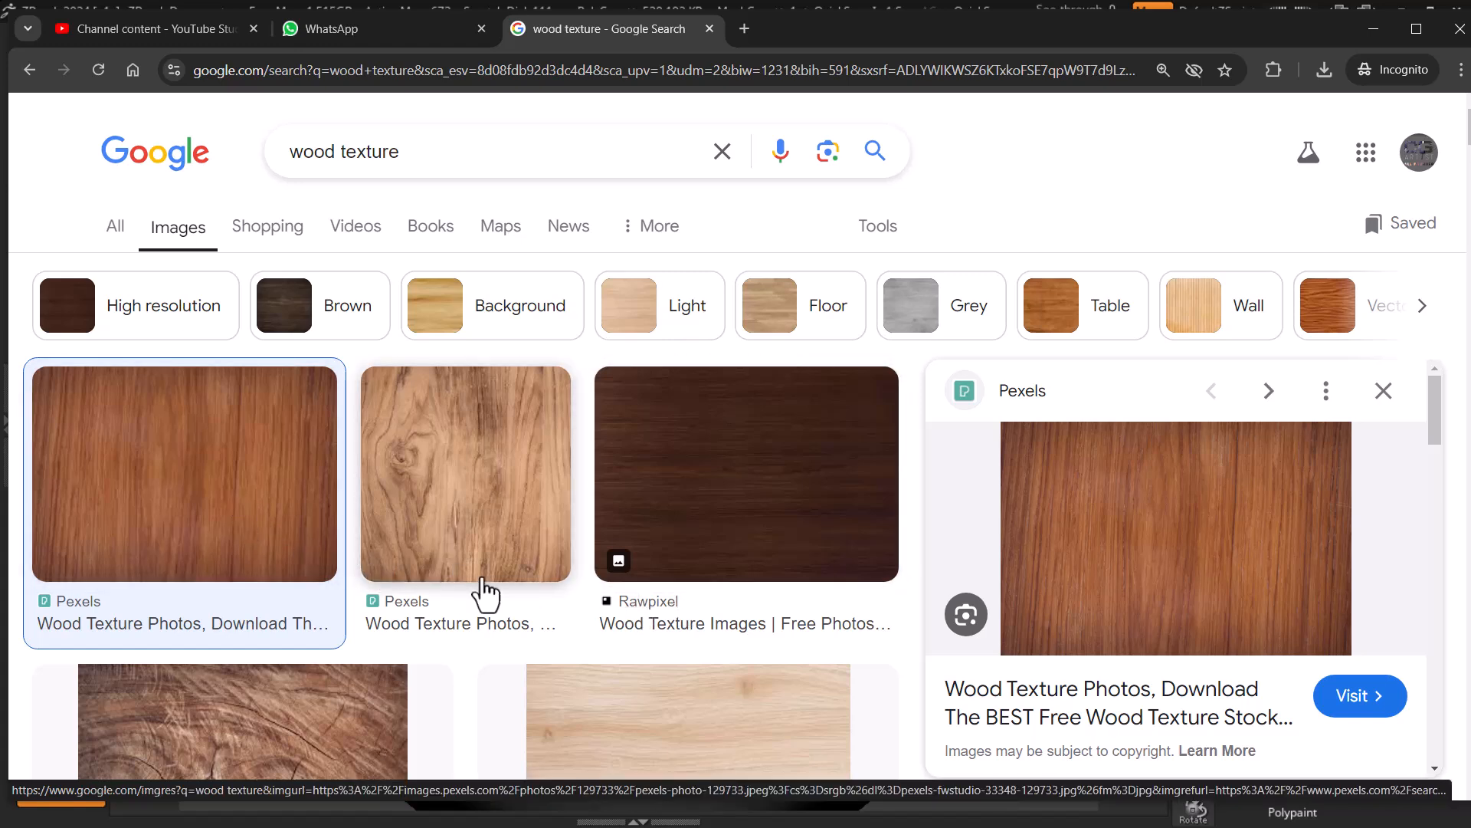
right_click(1134, 504)
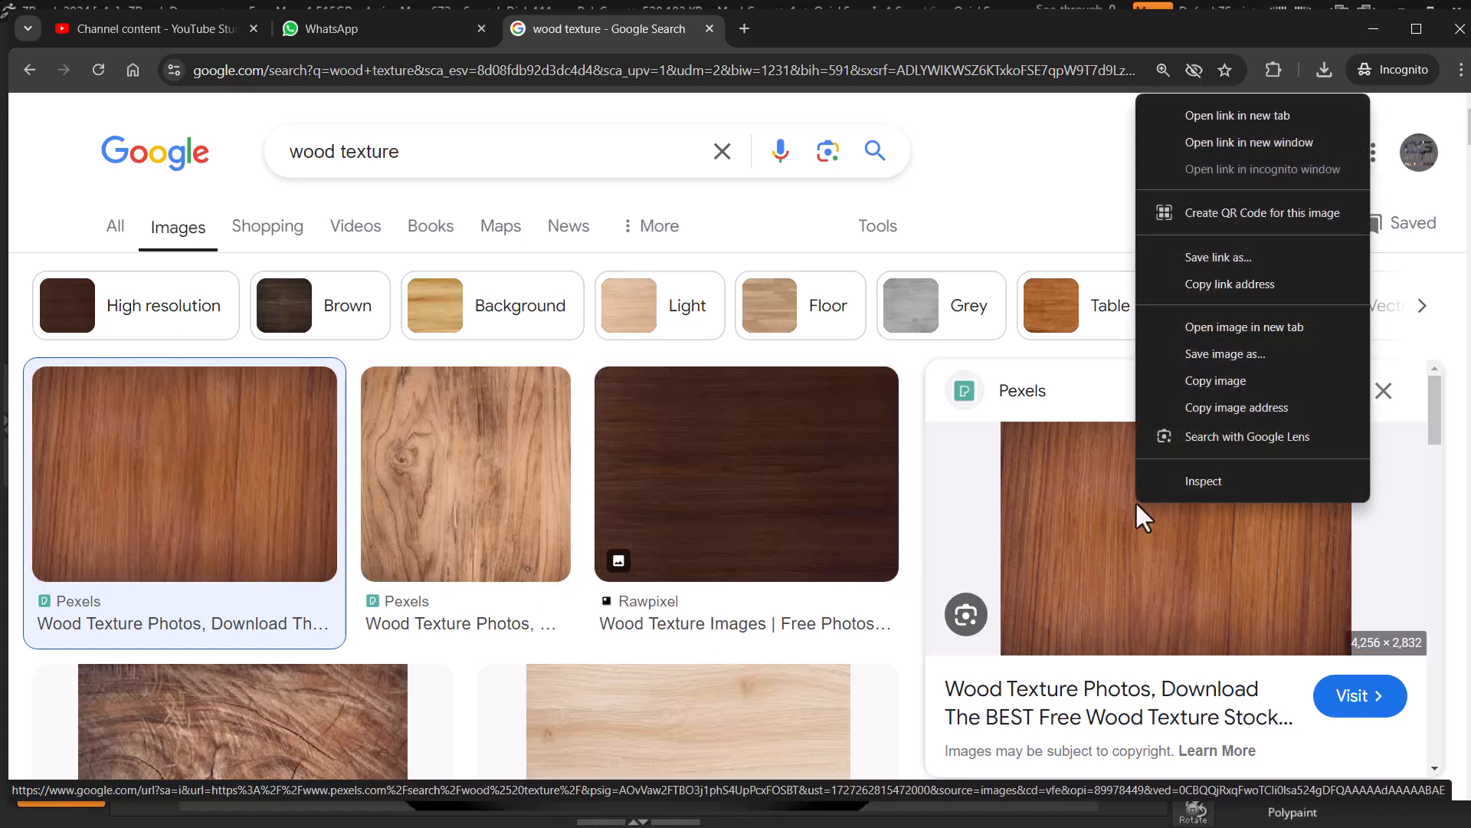
click(1224, 353)
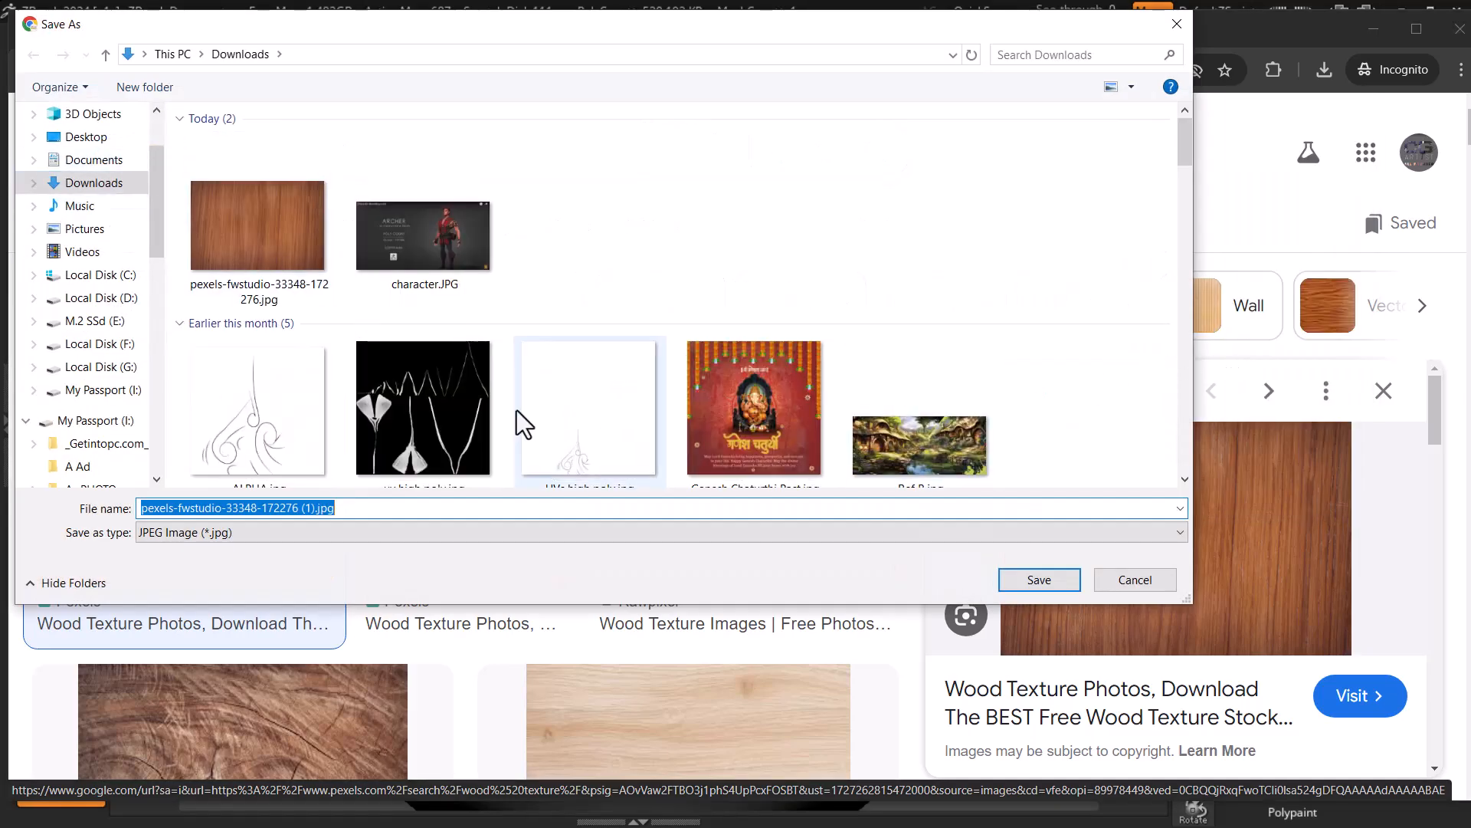
click(1161, 583)
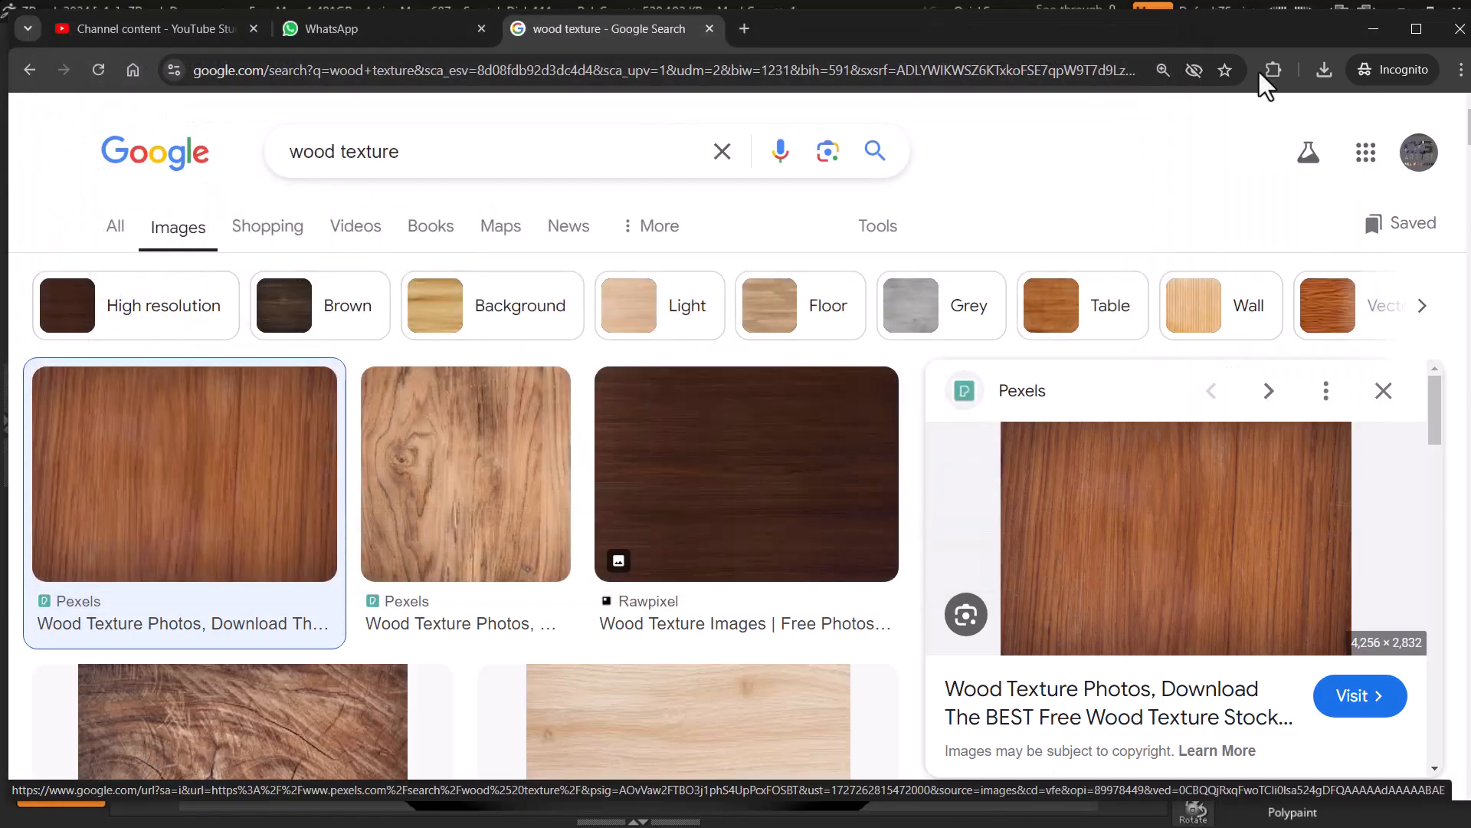
Step: Switch back to ZBrush and assign the world map image, Texture 24, to the brush
click(1371, 29)
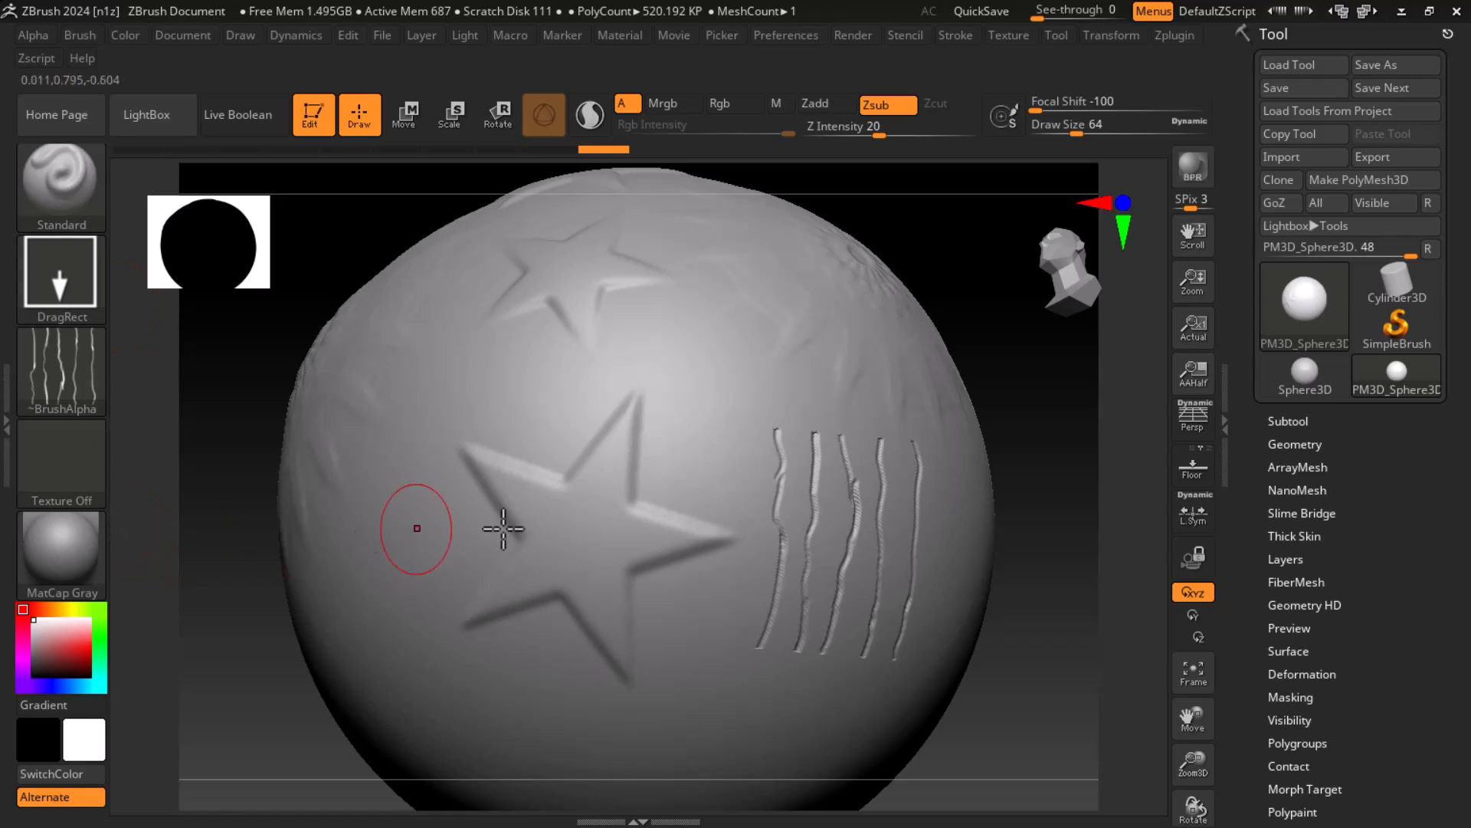
drag(1252, 546, 1261, 463)
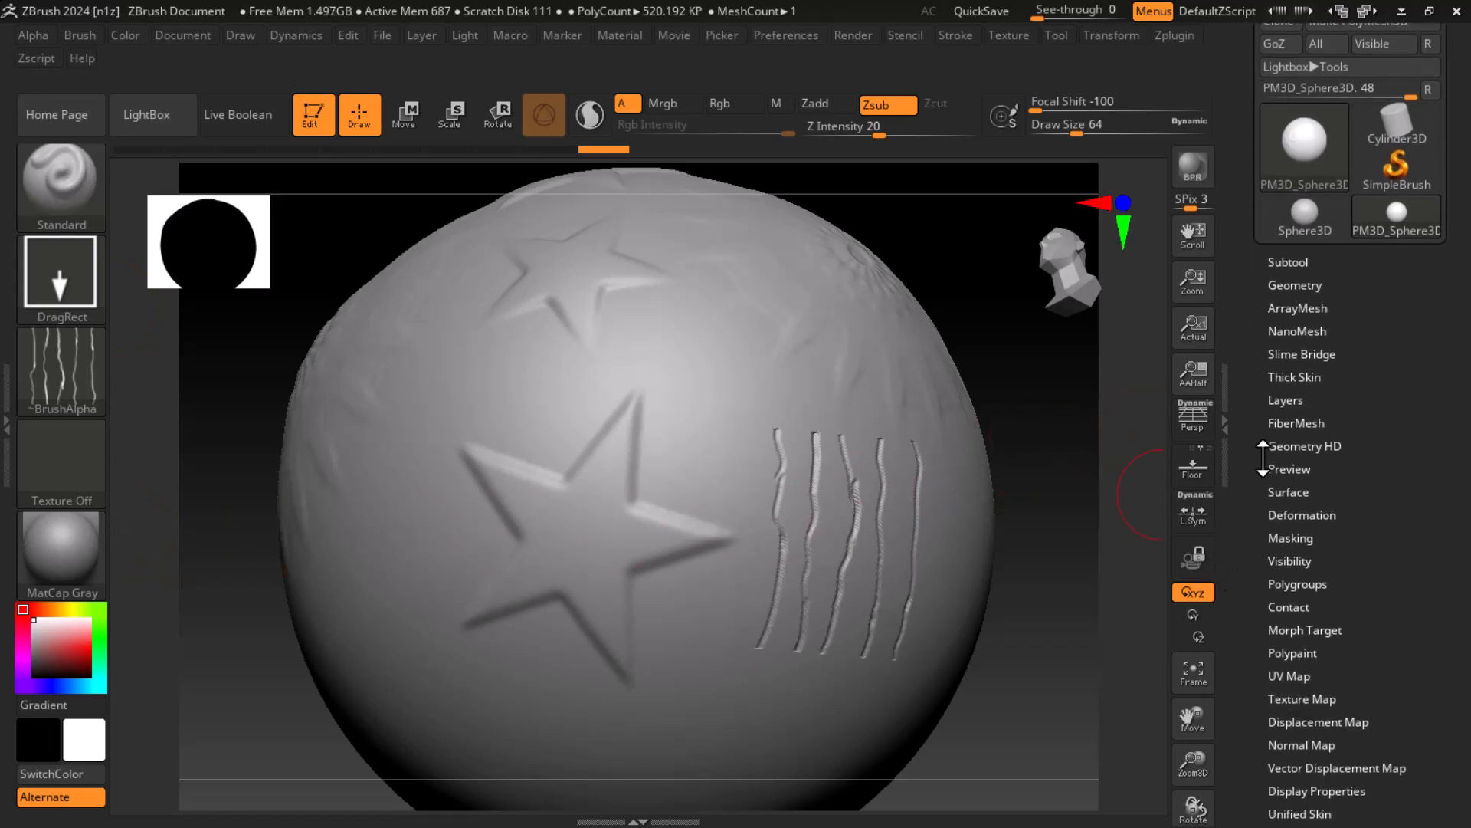
click(66, 452)
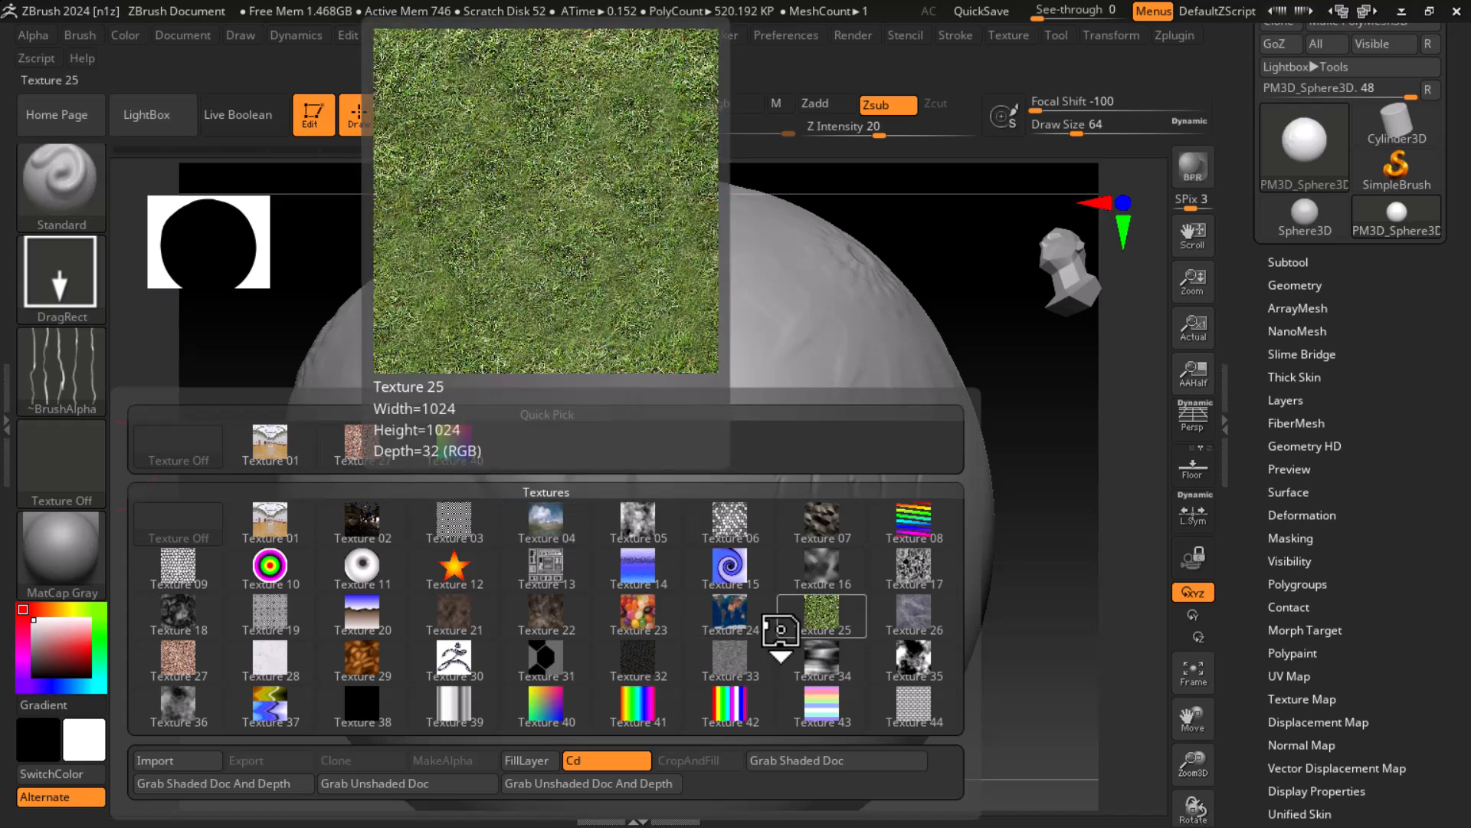
click(736, 609)
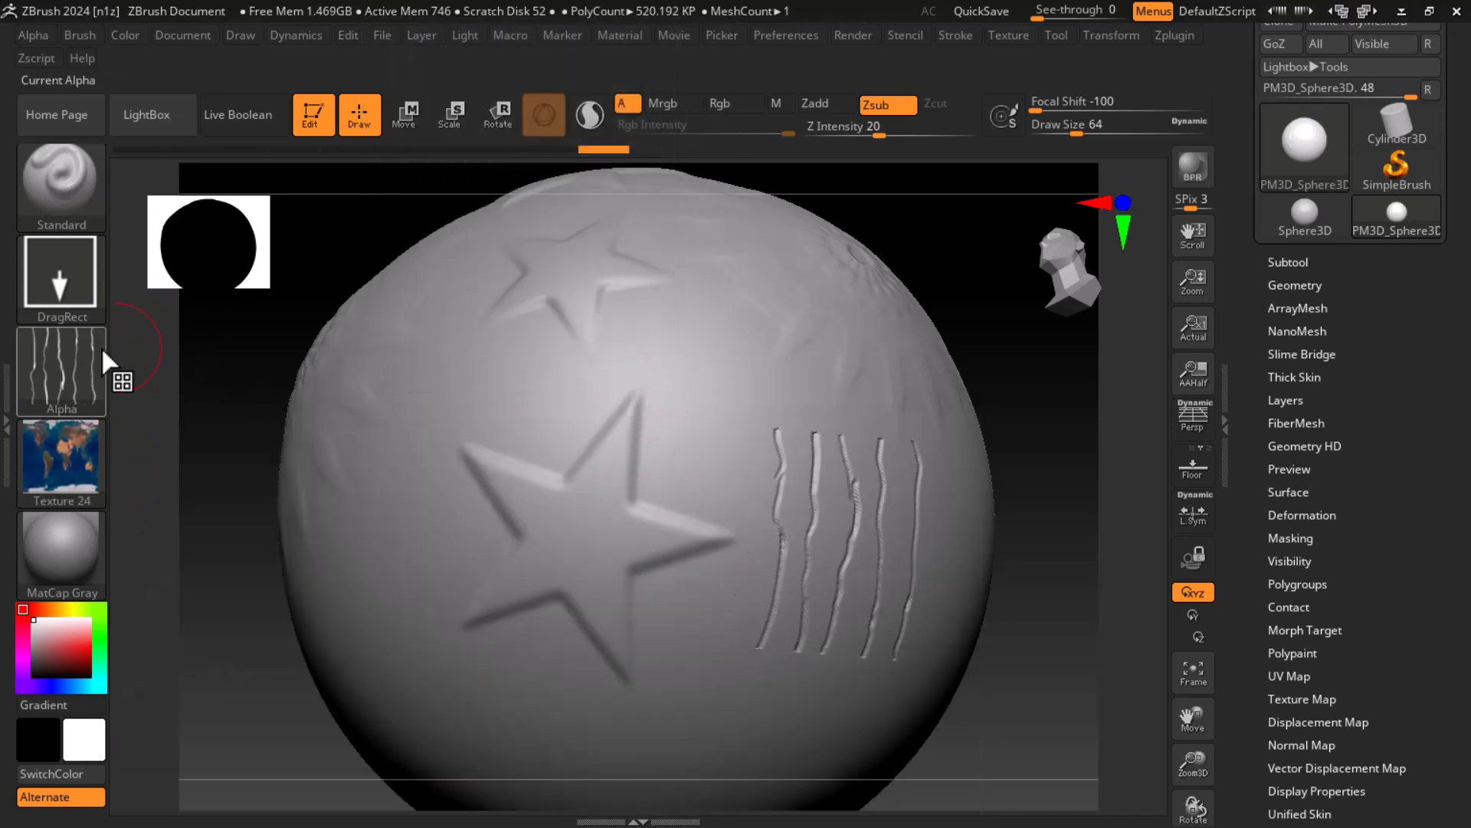
Step: Turn the alpha off and try stamping the world map texture on the sphere near the large star
click(77, 356)
click(187, 383)
drag(657, 422, 634, 558)
key(ctrl+z)
Step: Enable the Rgb channel and try stamping the world map texture again with the alpha off
click(734, 105)
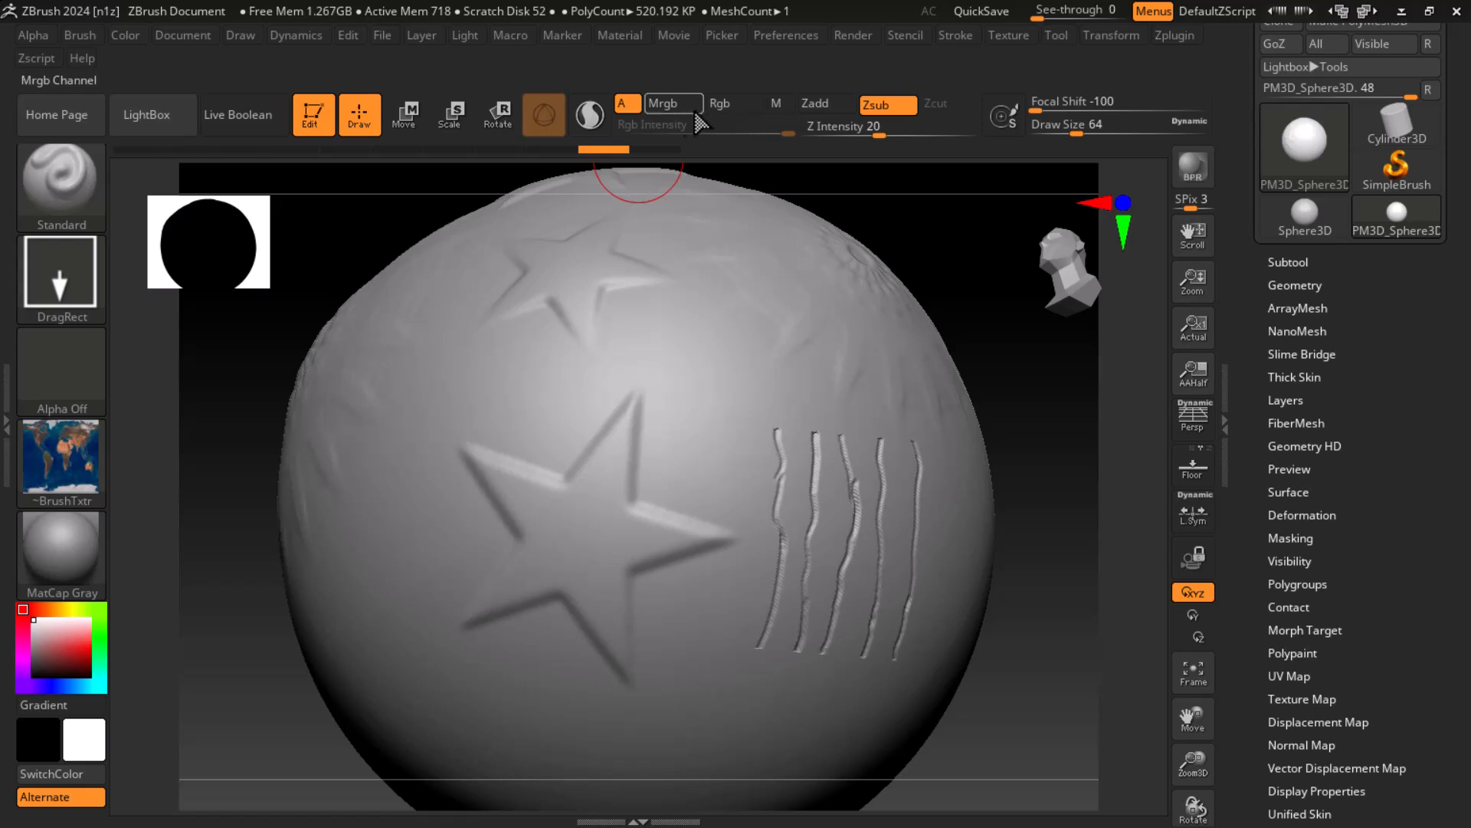
drag(651, 477, 643, 526)
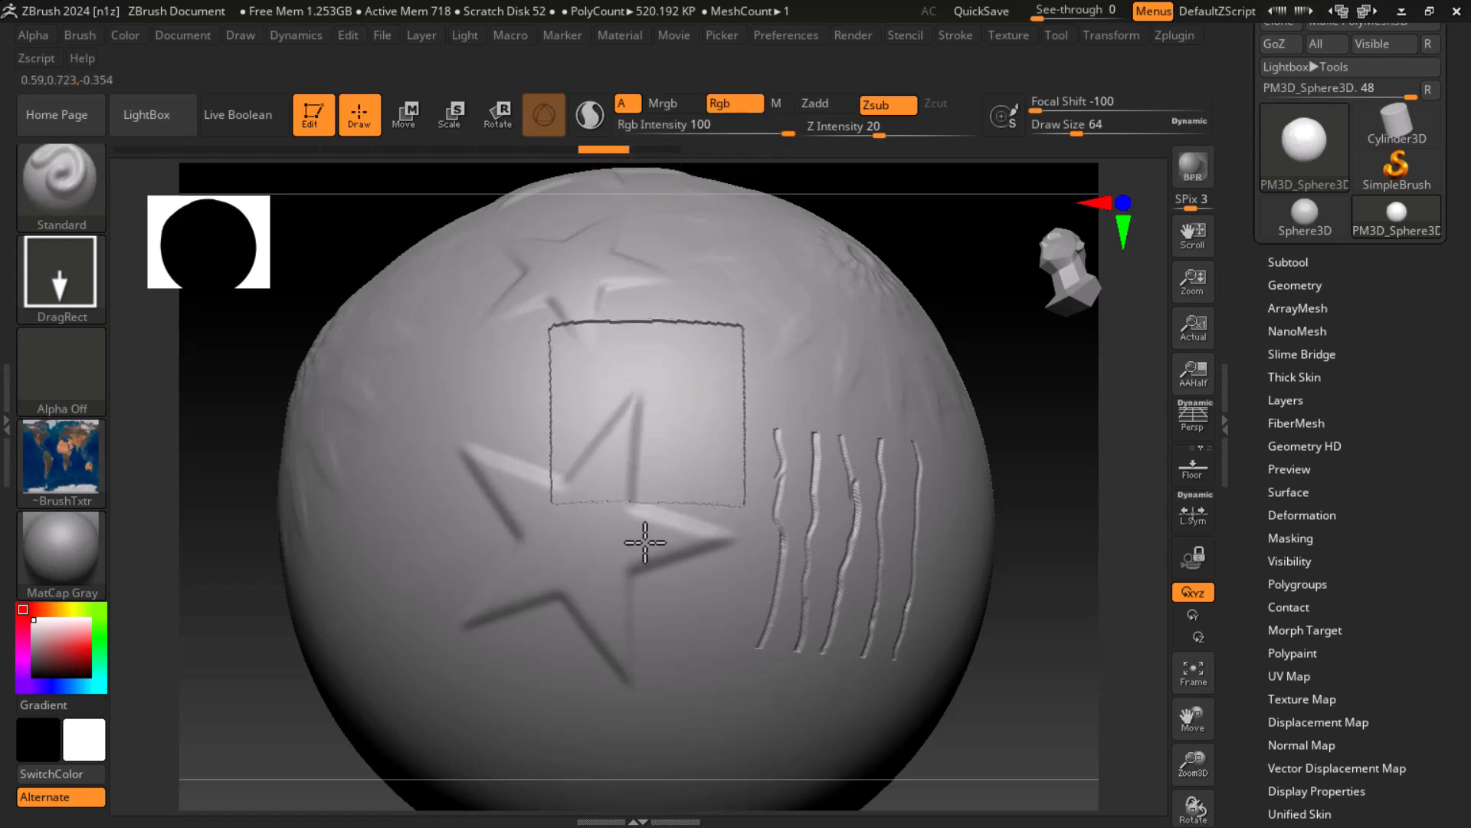
key(ctrl+z)
Step: Enable the Mrgb channel and try stamping the world map texture above the large star
click(663, 102)
drag(636, 348, 601, 483)
key(ctrl+z)
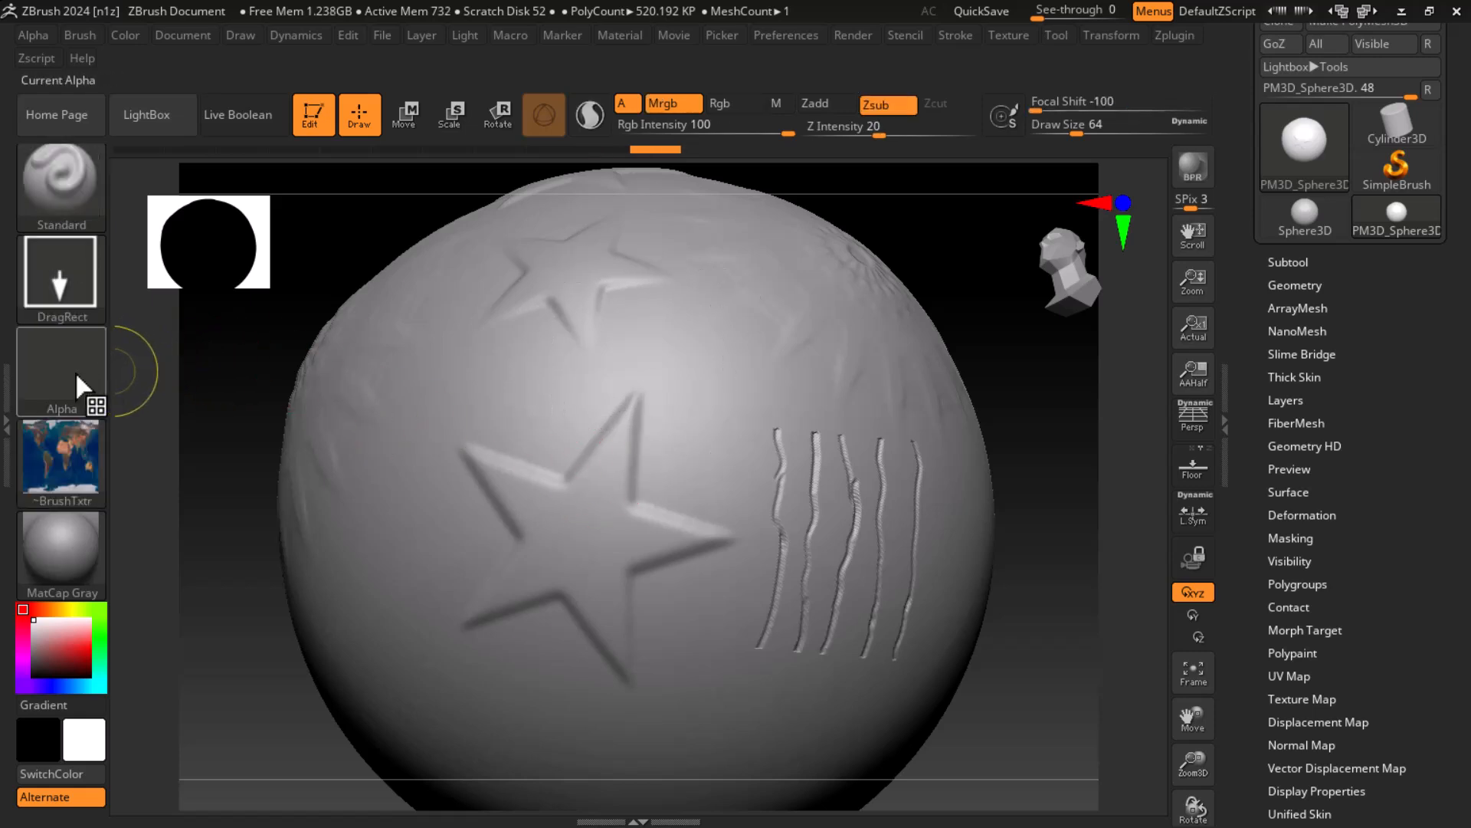
Step: Assign the soft round Alpha 01 to the Standard brush
click(89, 371)
click(277, 387)
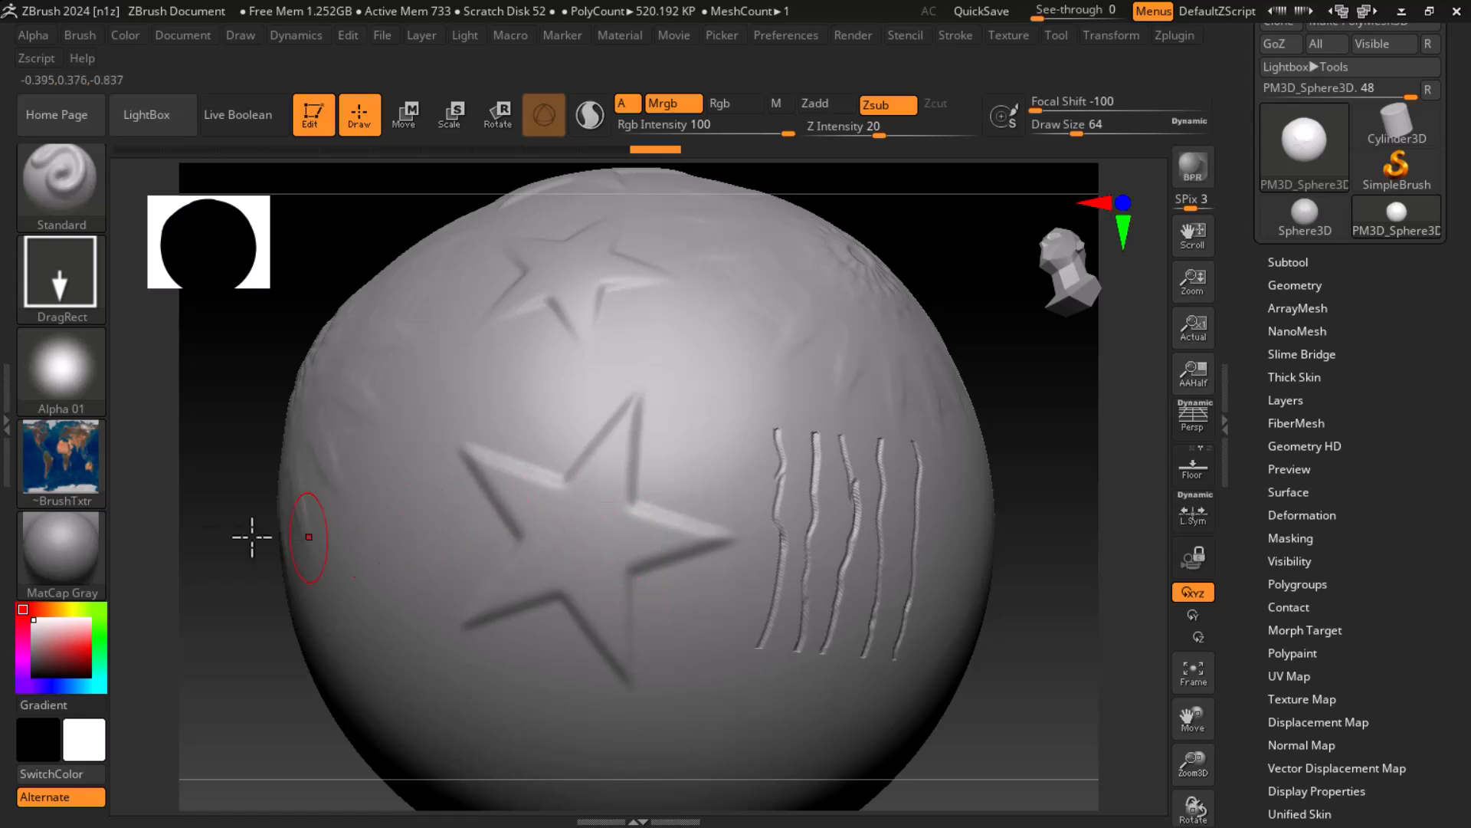
drag(1265, 678, 1268, 559)
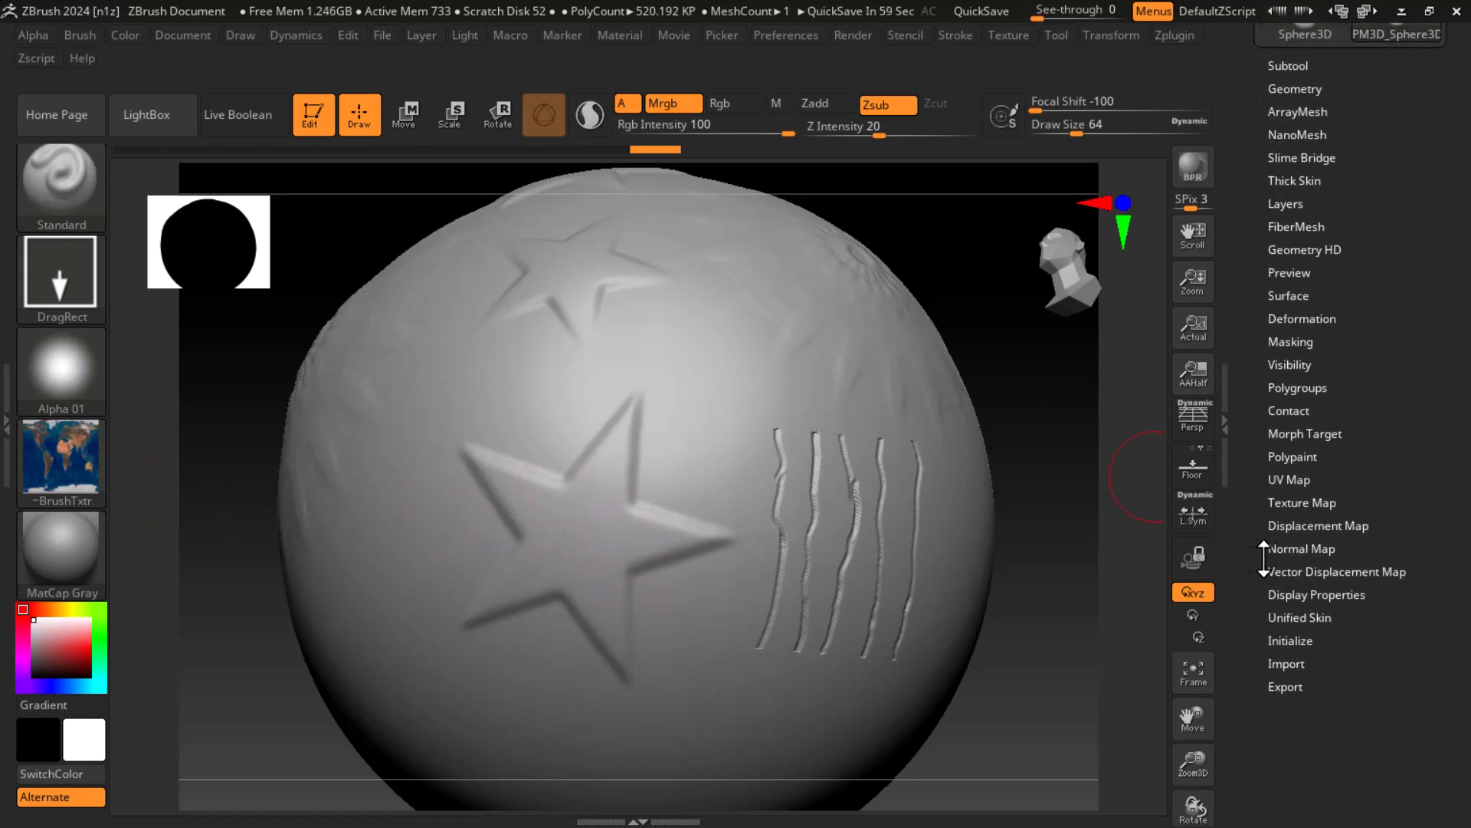
Step: Look at the sphere's UV Map settings and assign the world map ~BrushTxtr as its texture map
click(1292, 479)
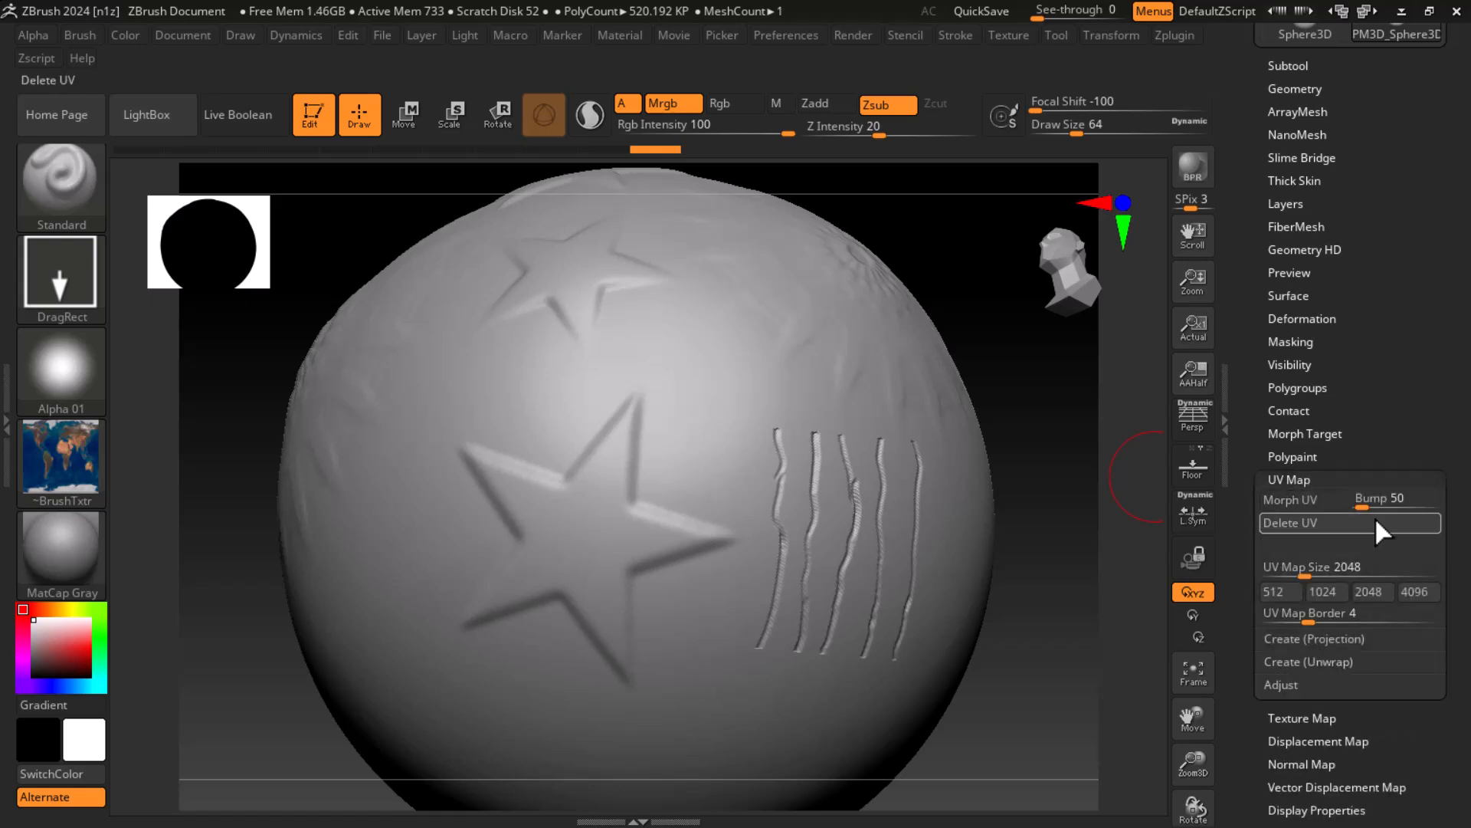
click(1308, 480)
click(1295, 503)
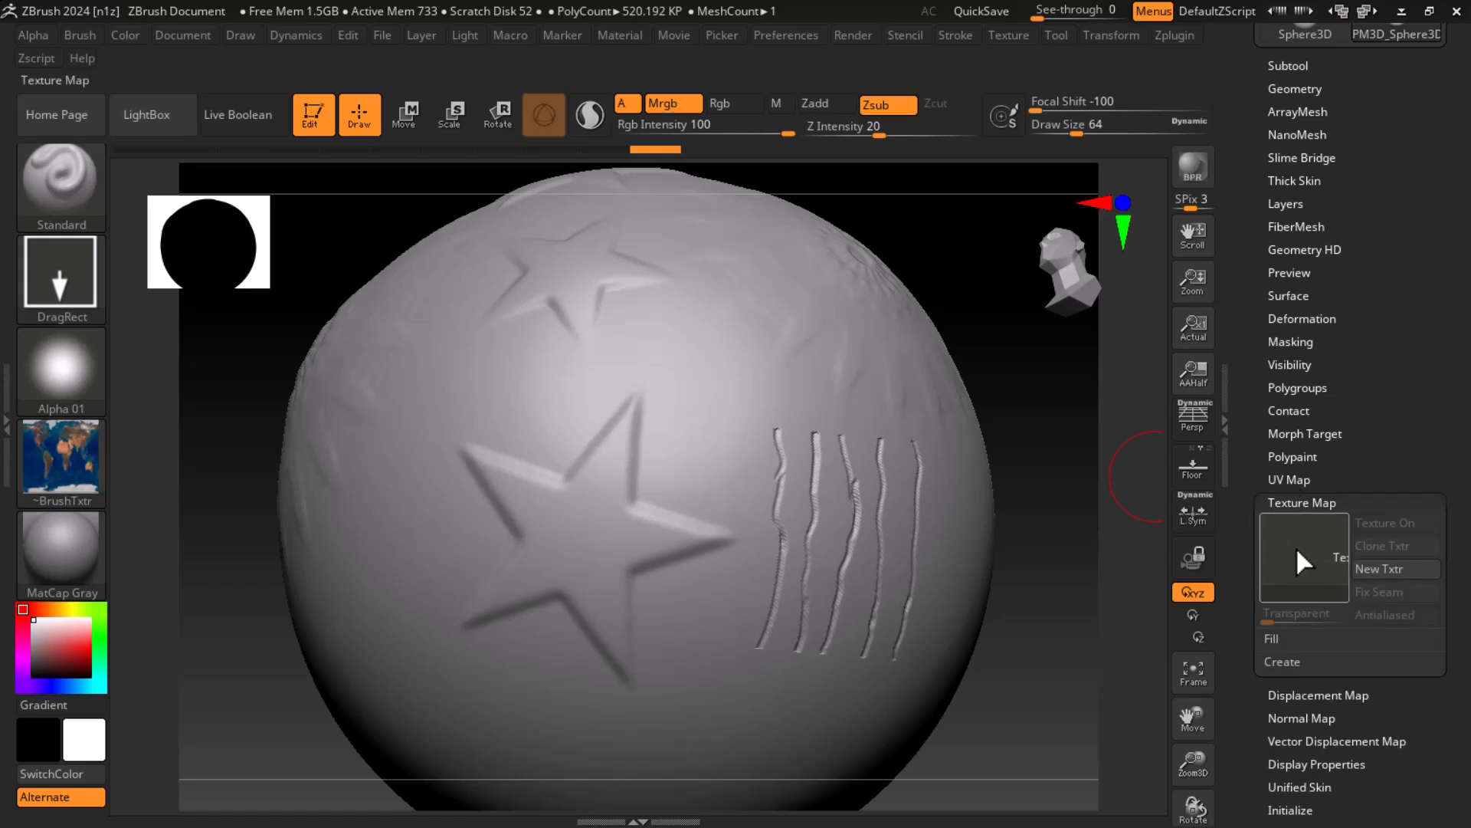
click(1295, 546)
click(841, 471)
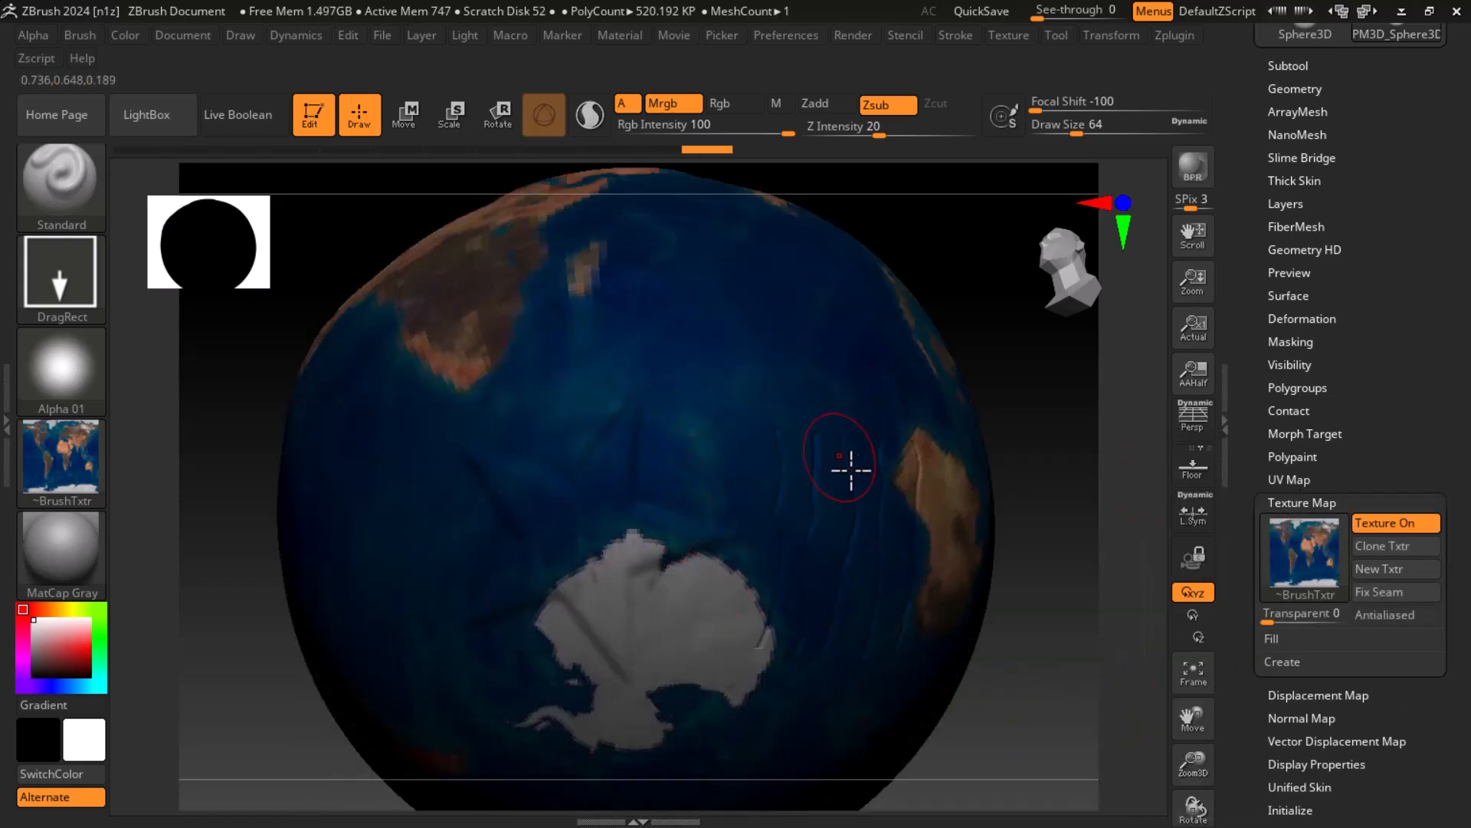
Step: Remove the world map from the sphere by setting its texture map to Texture Off
click(1315, 502)
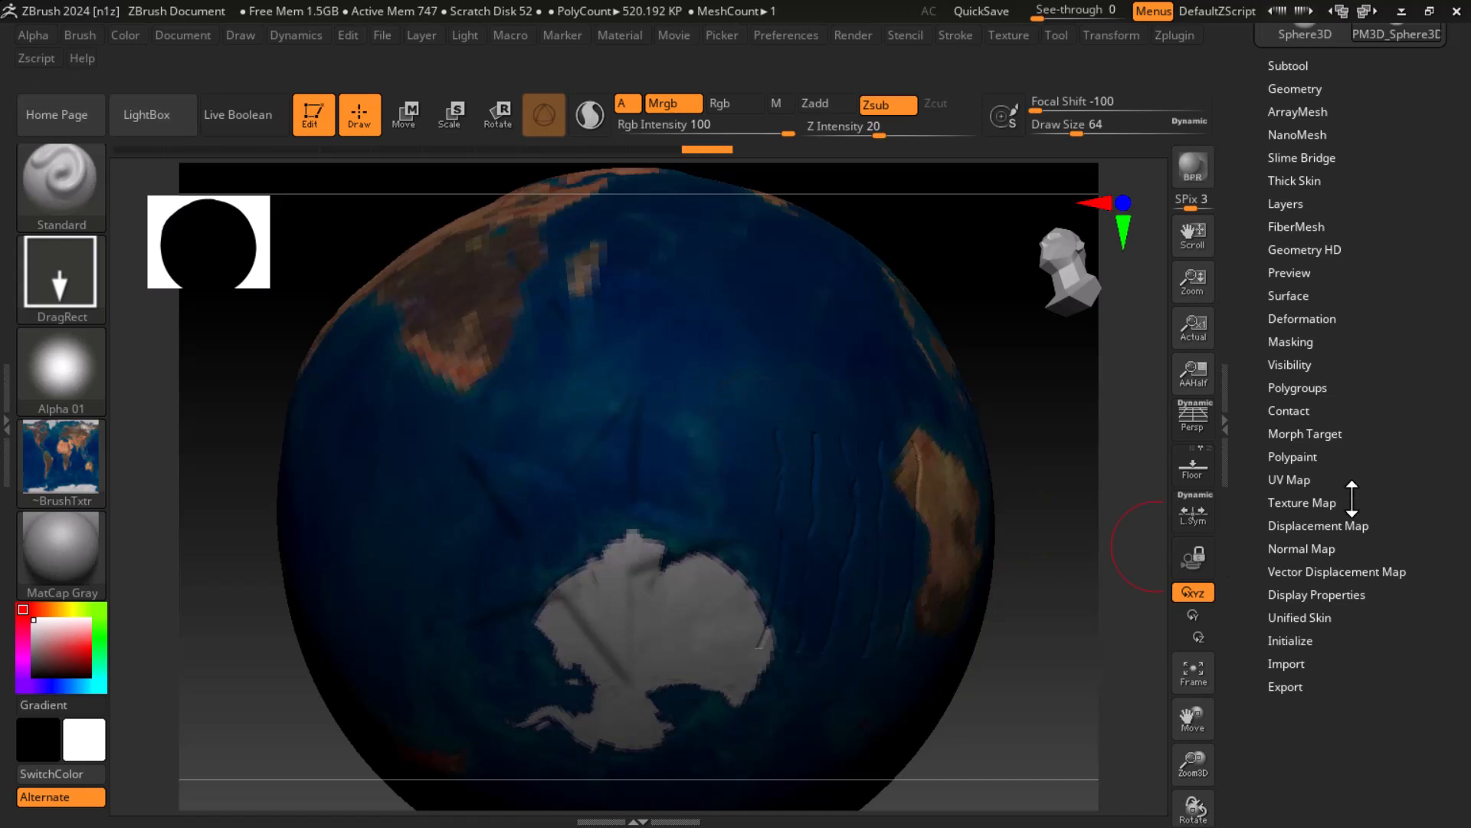
click(1311, 502)
click(1298, 544)
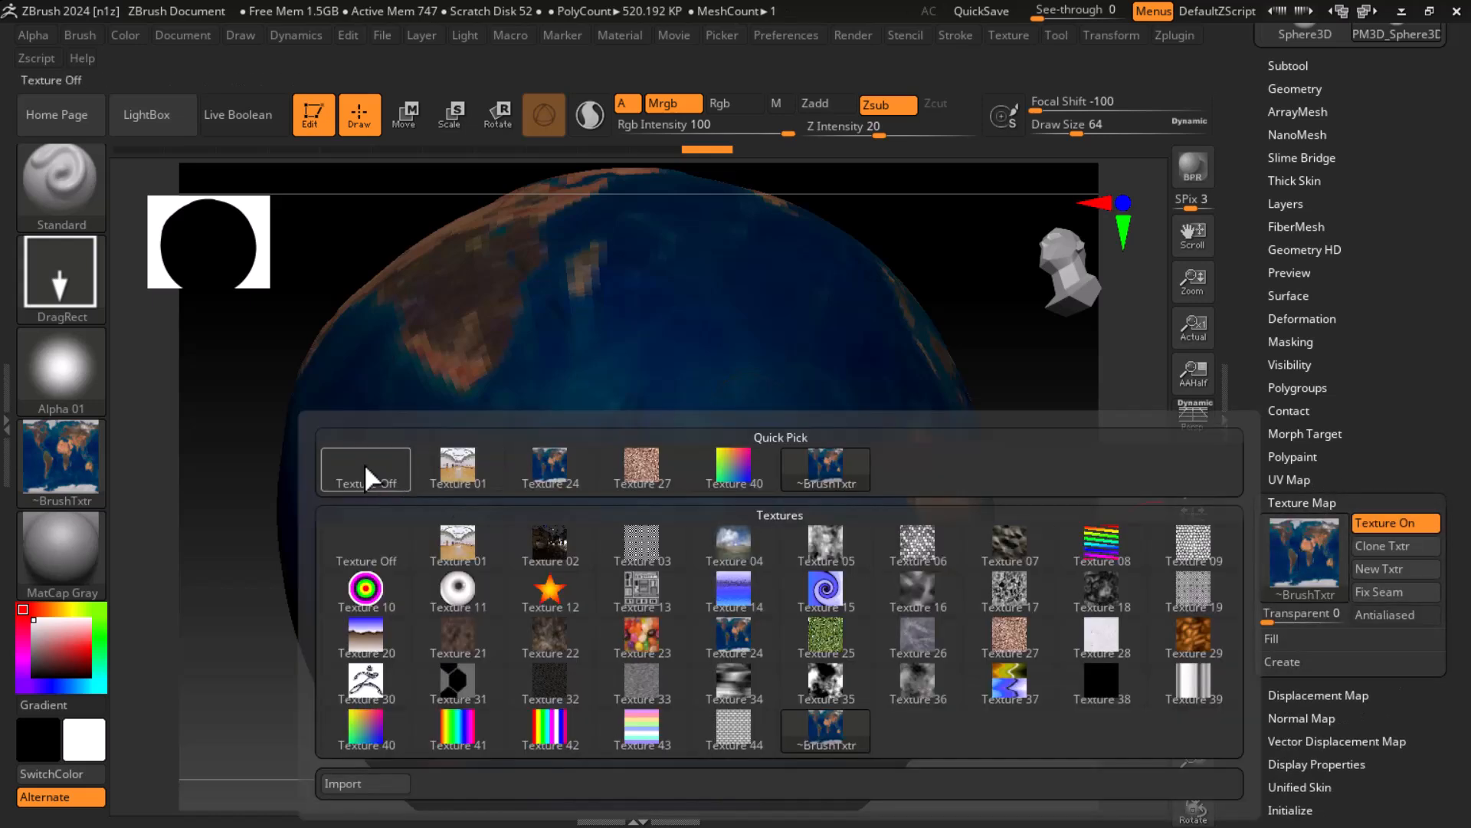
click(367, 379)
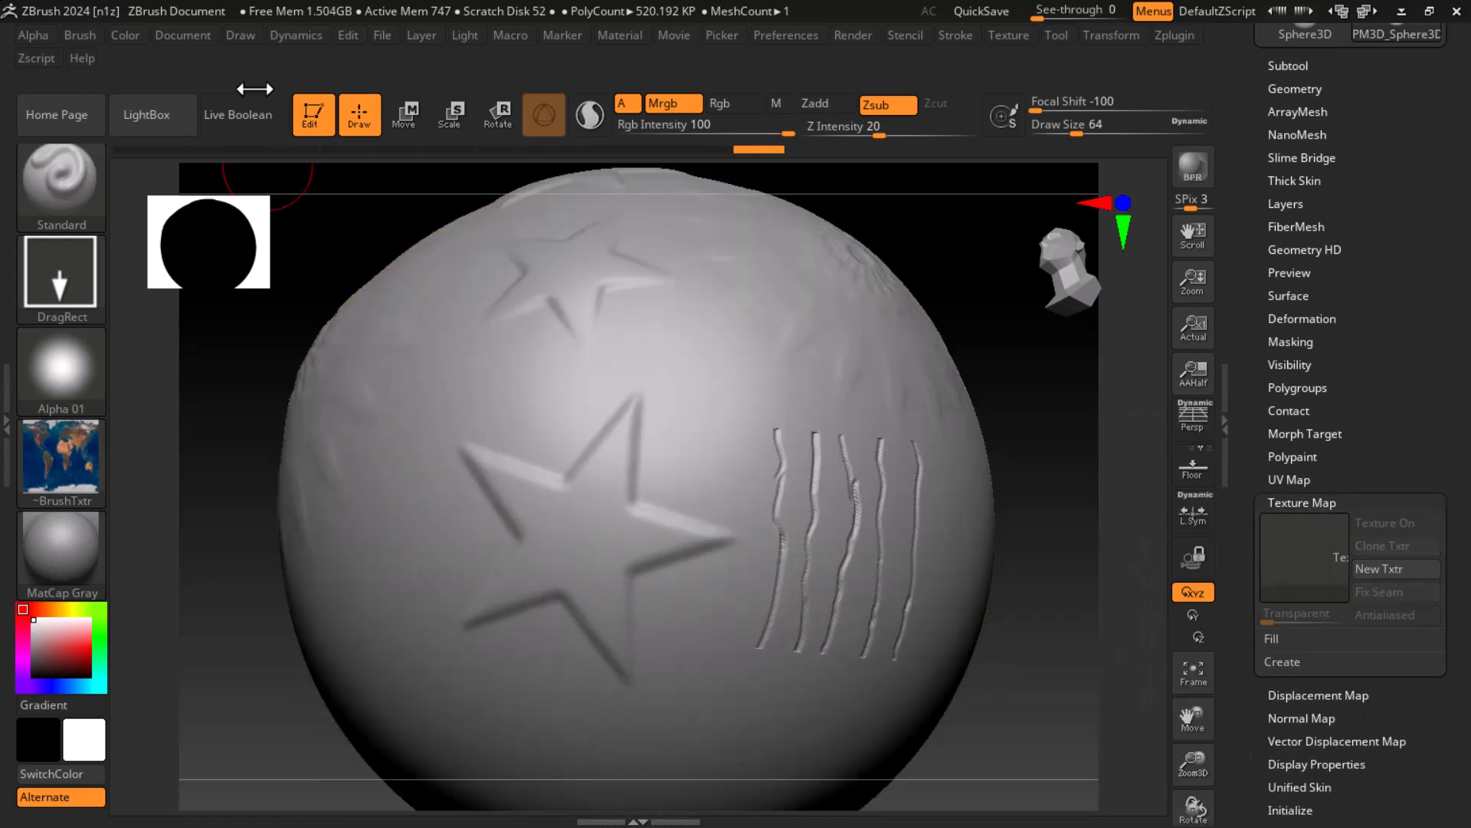
Step: Set the main colour to a pale pink and fill the sphere with the brush's world map texture
click(141, 37)
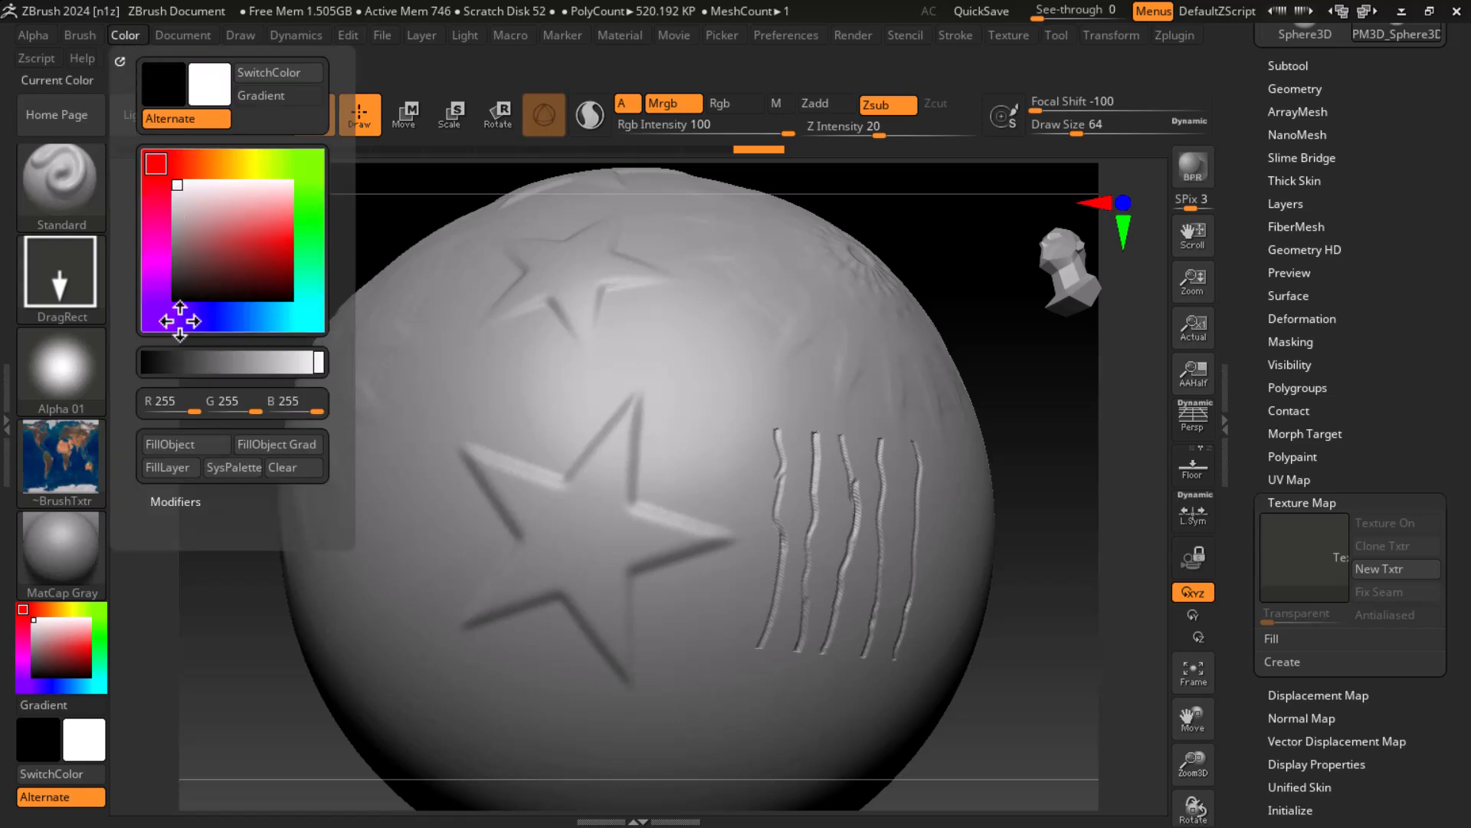
click(205, 191)
click(175, 446)
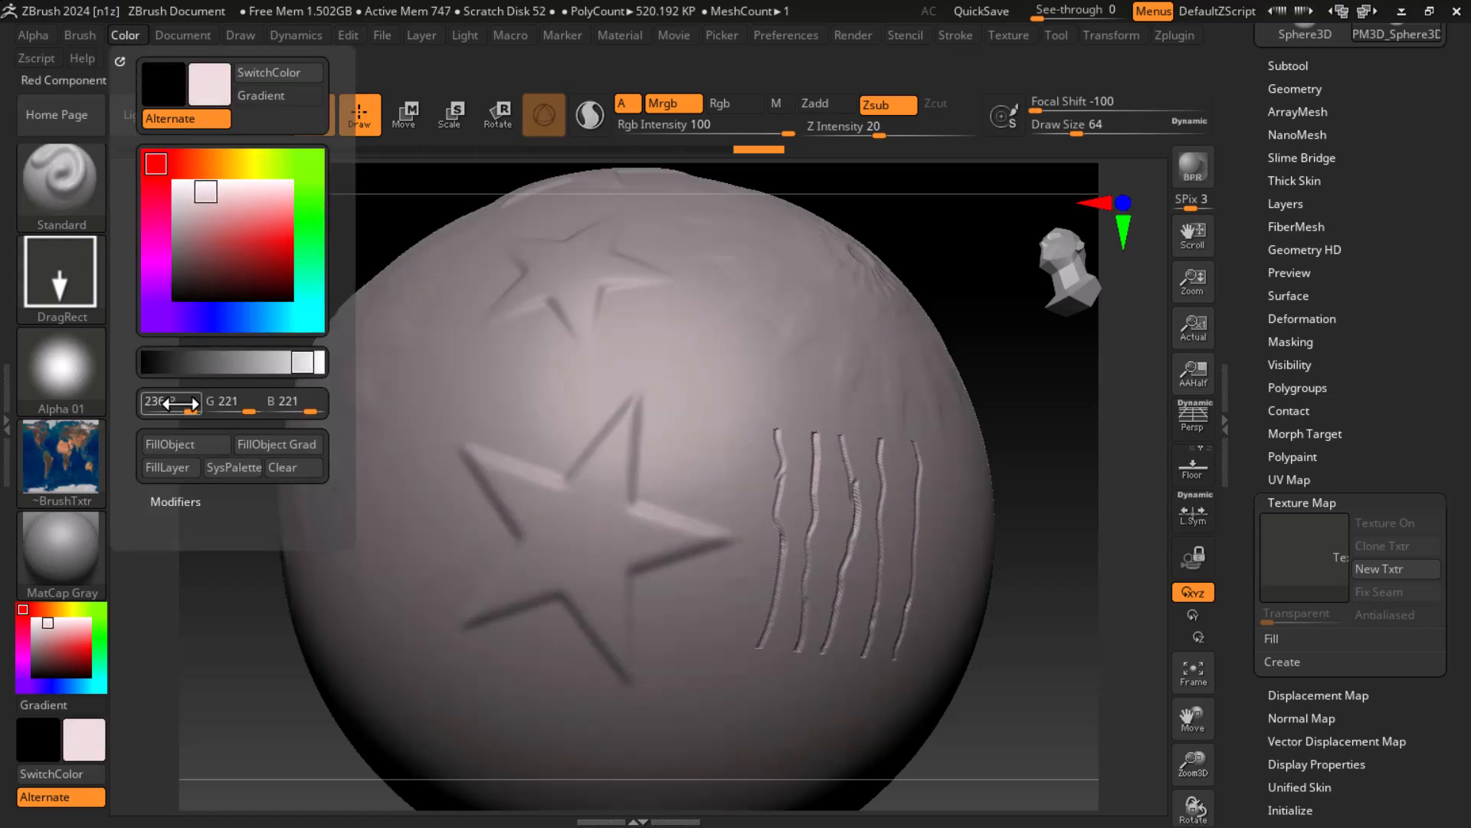
click(173, 447)
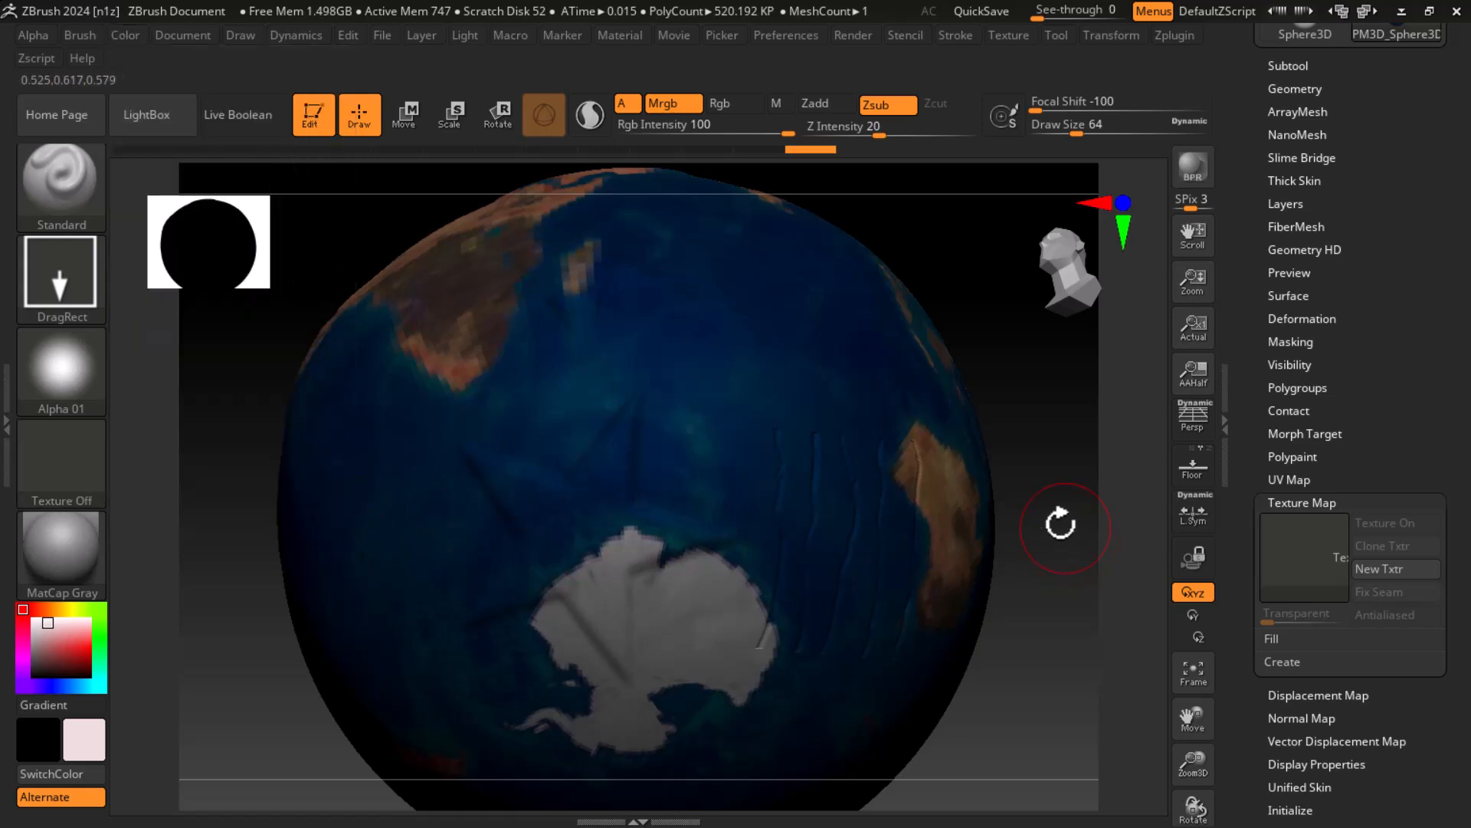
Step: Assign Texture 01, the room interior, to the brush and fill the whole sphere with it
click(72, 485)
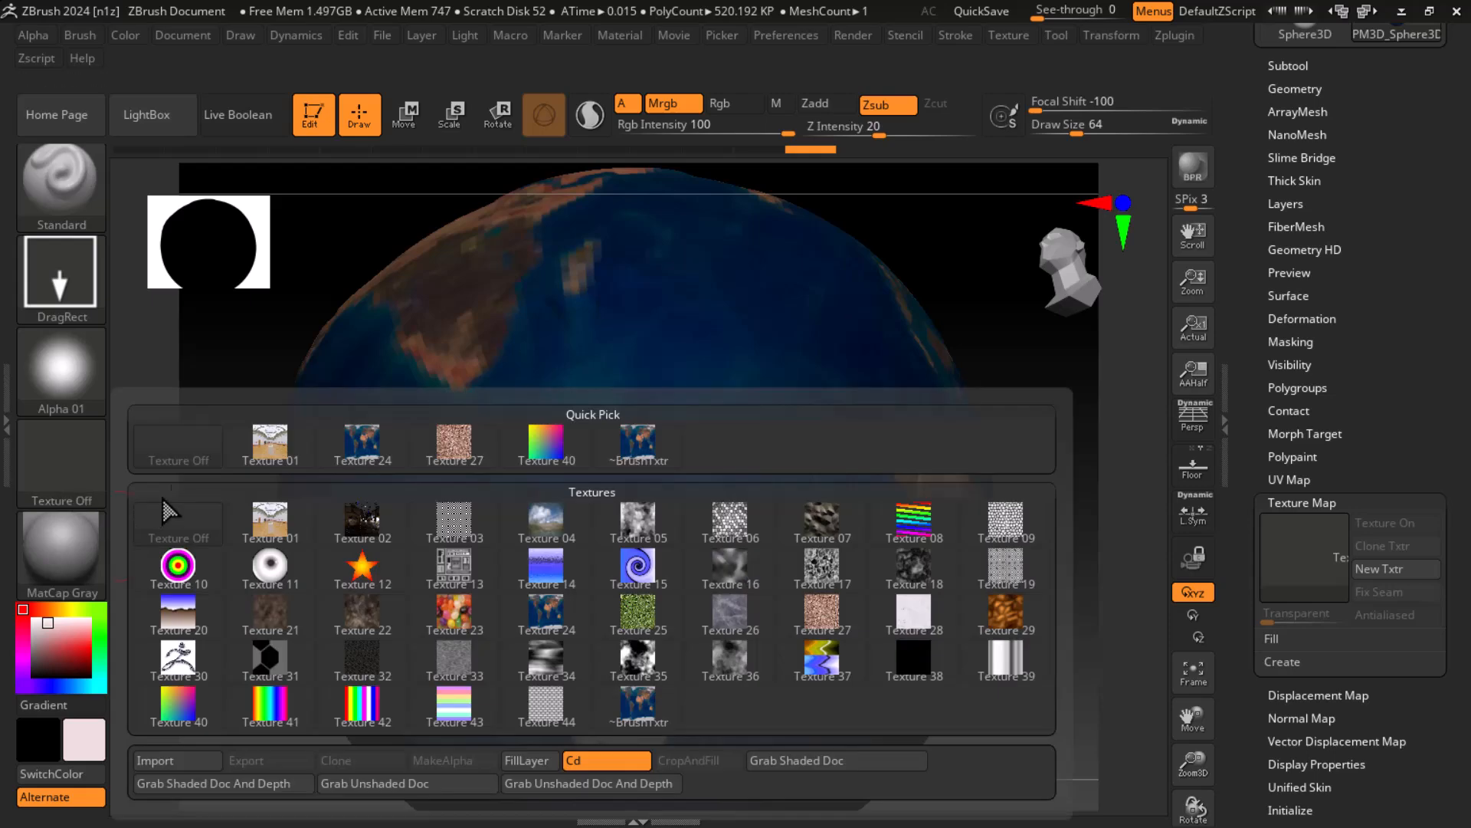
click(75, 475)
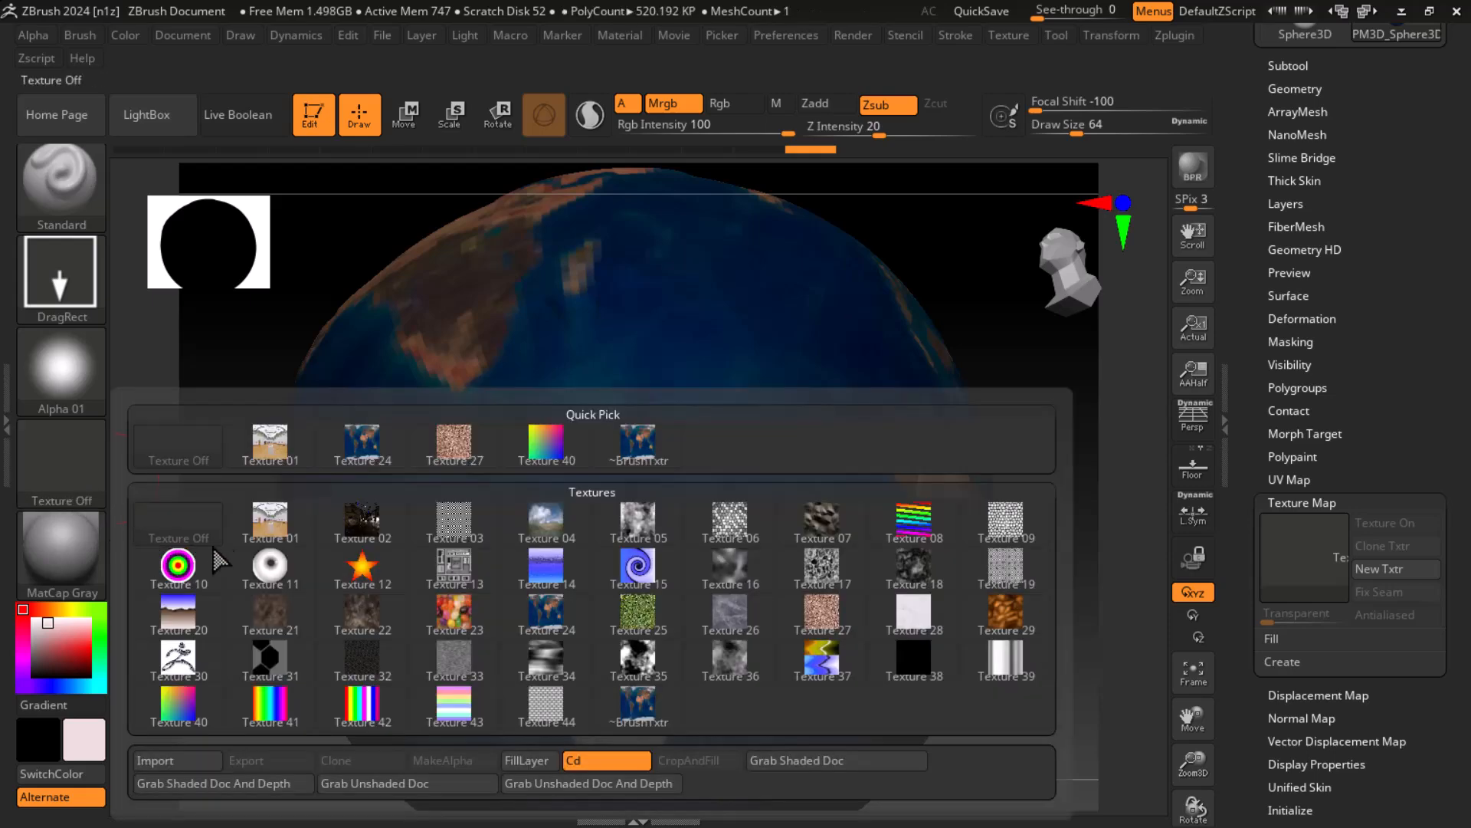
click(273, 533)
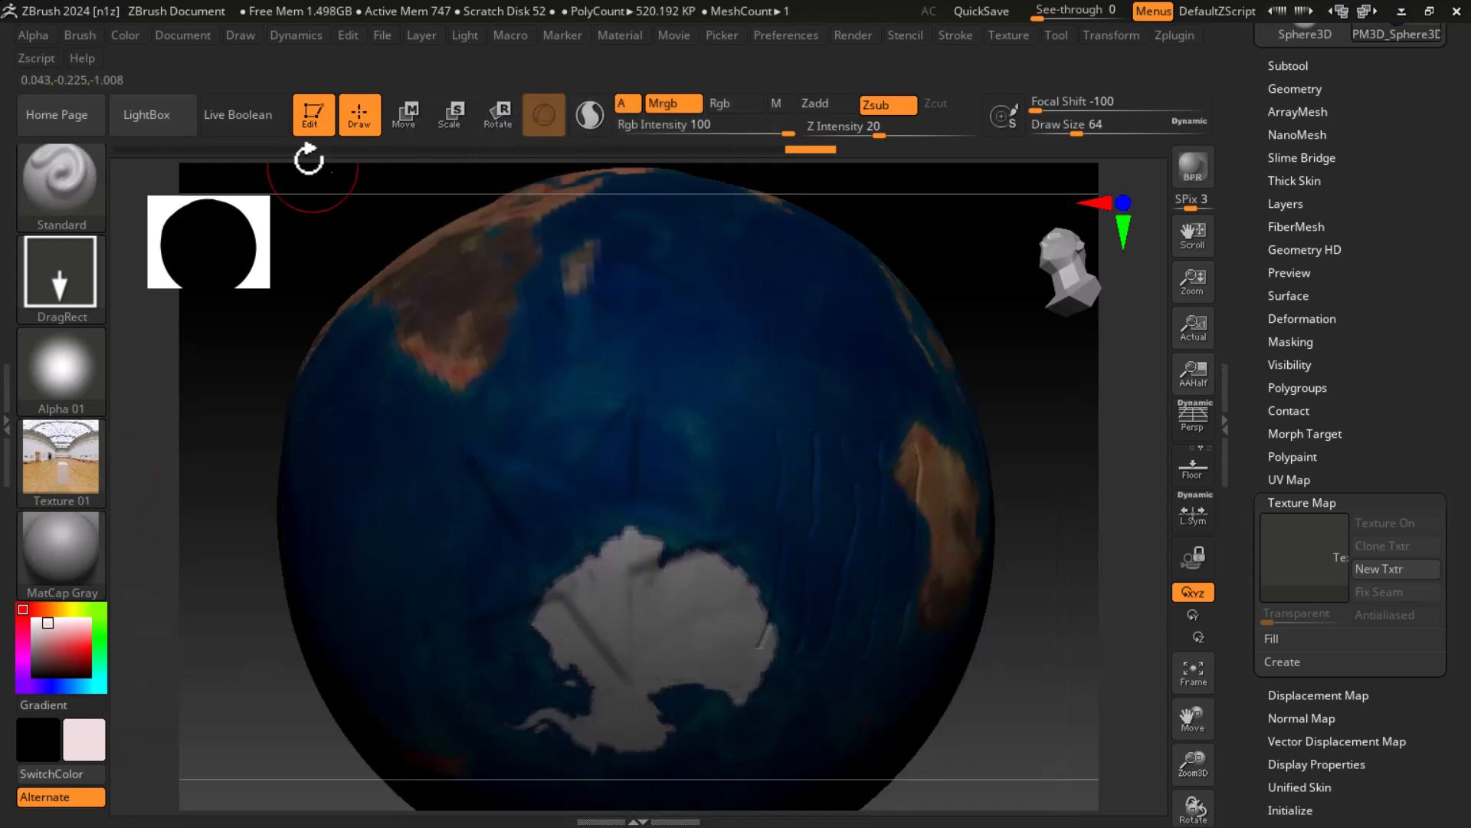
click(127, 29)
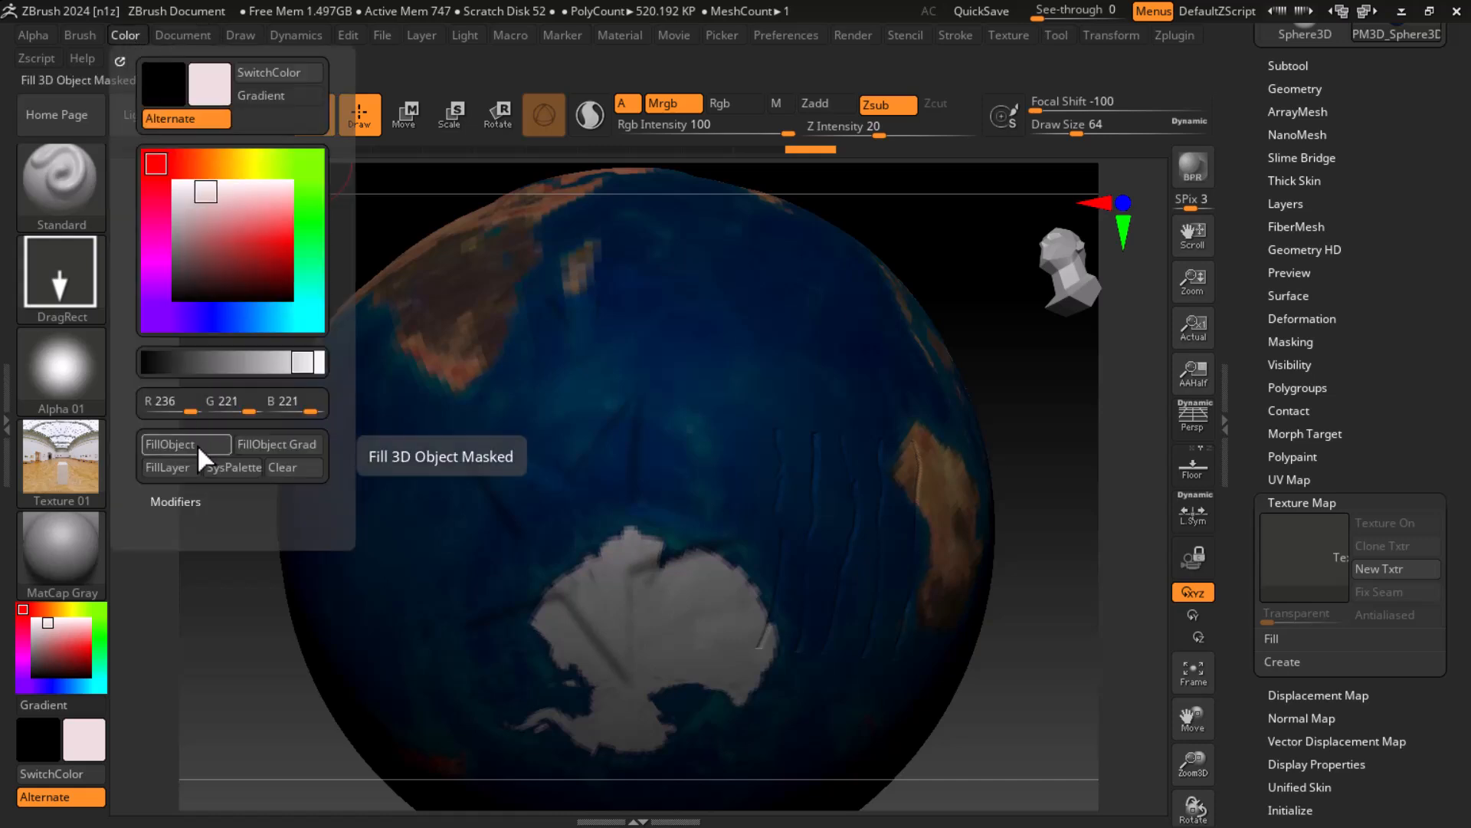
click(198, 443)
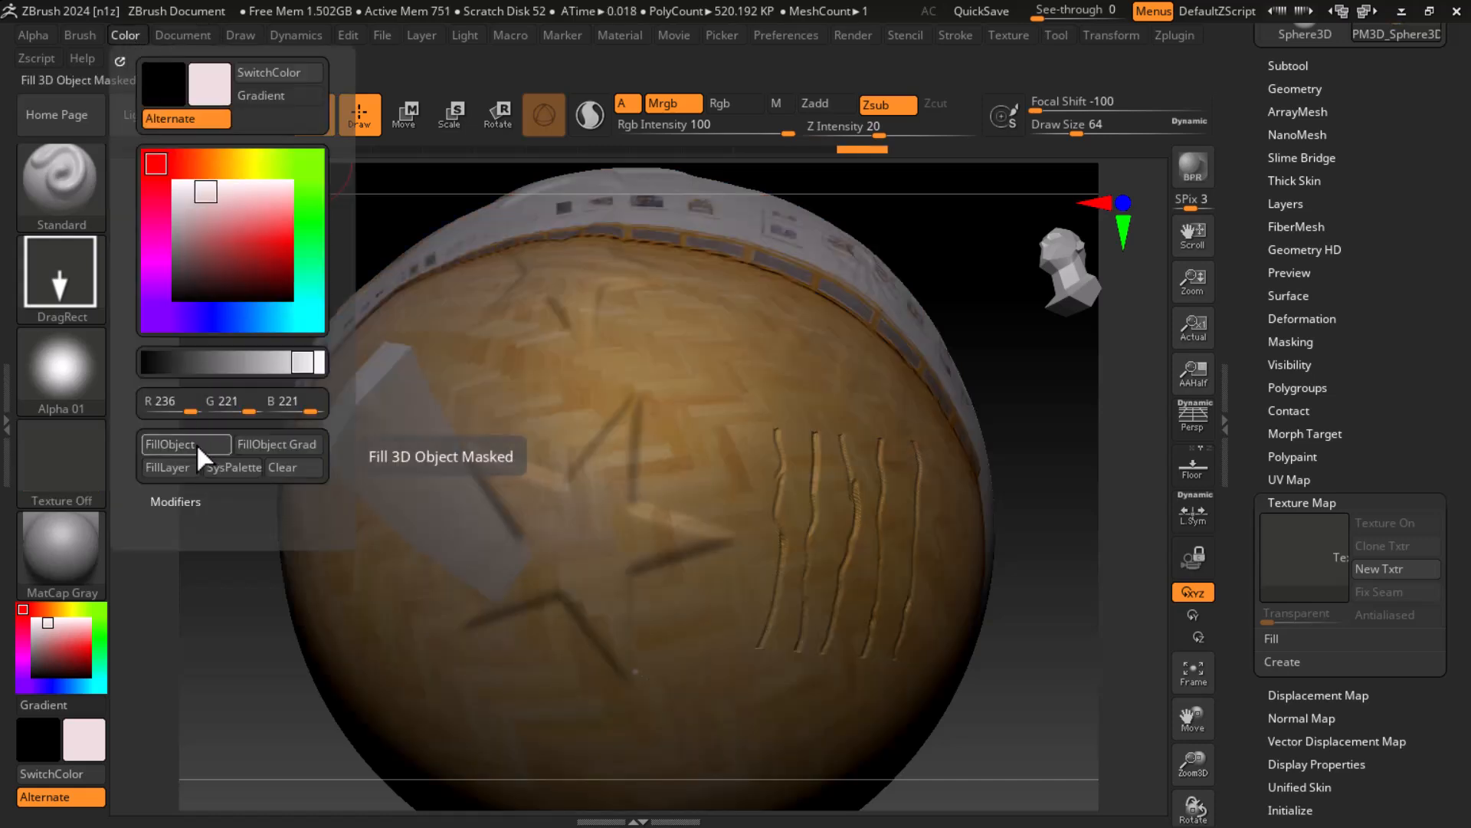
Step: Assign Texture 23, the jelly beans, to the brush and fill the whole sphere with it
click(52, 456)
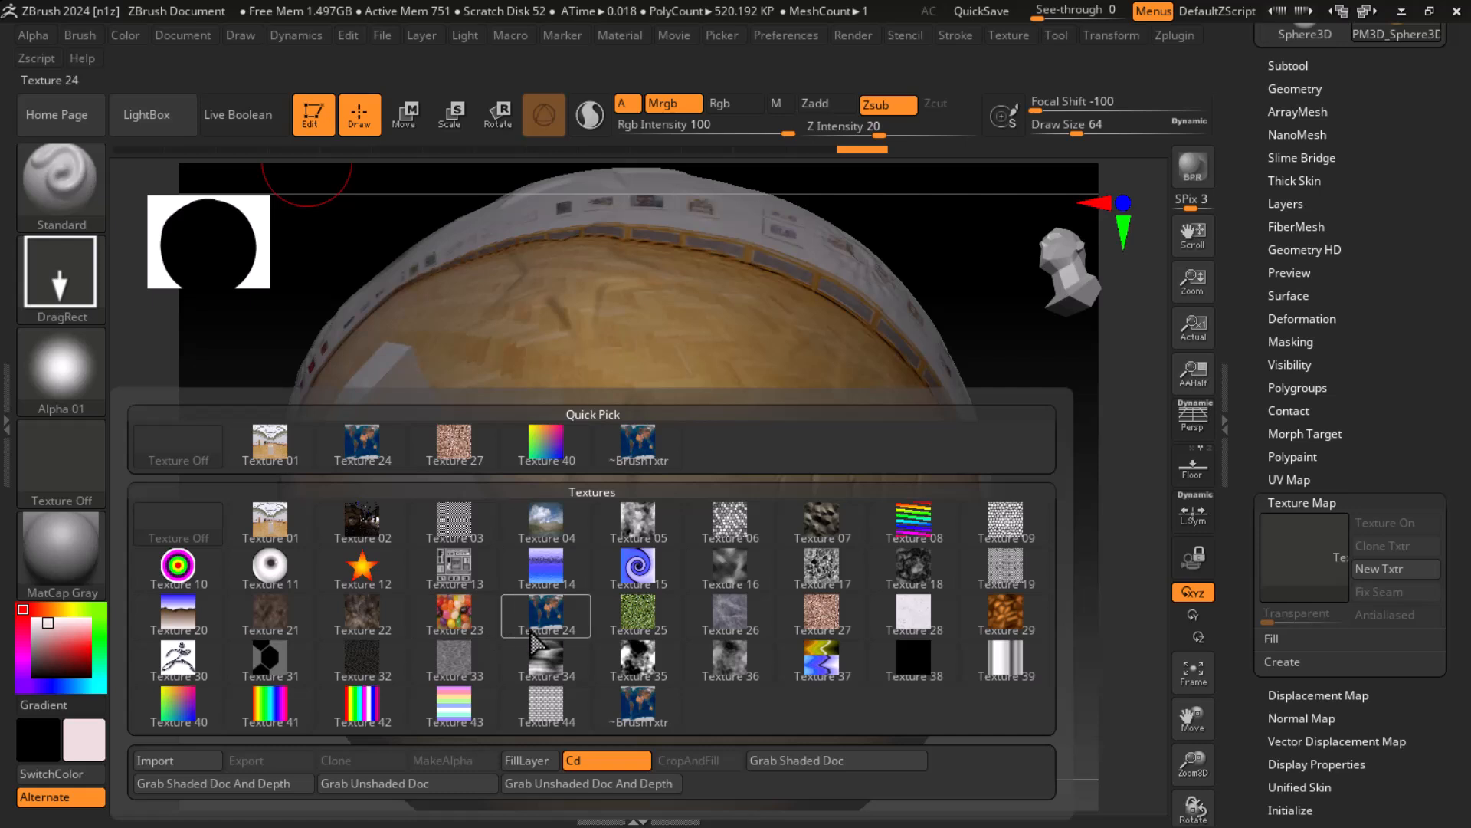
click(459, 617)
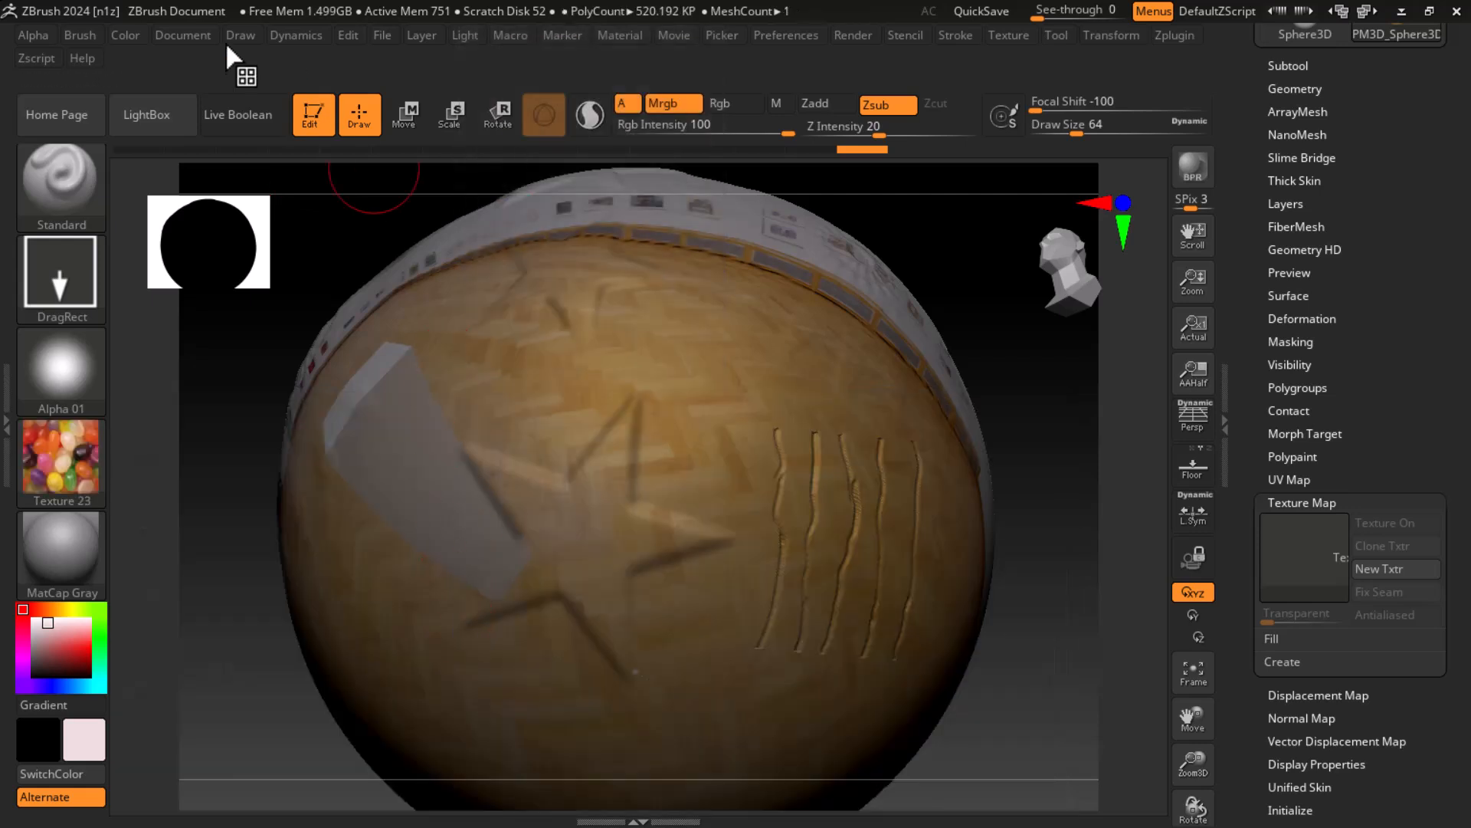
click(124, 31)
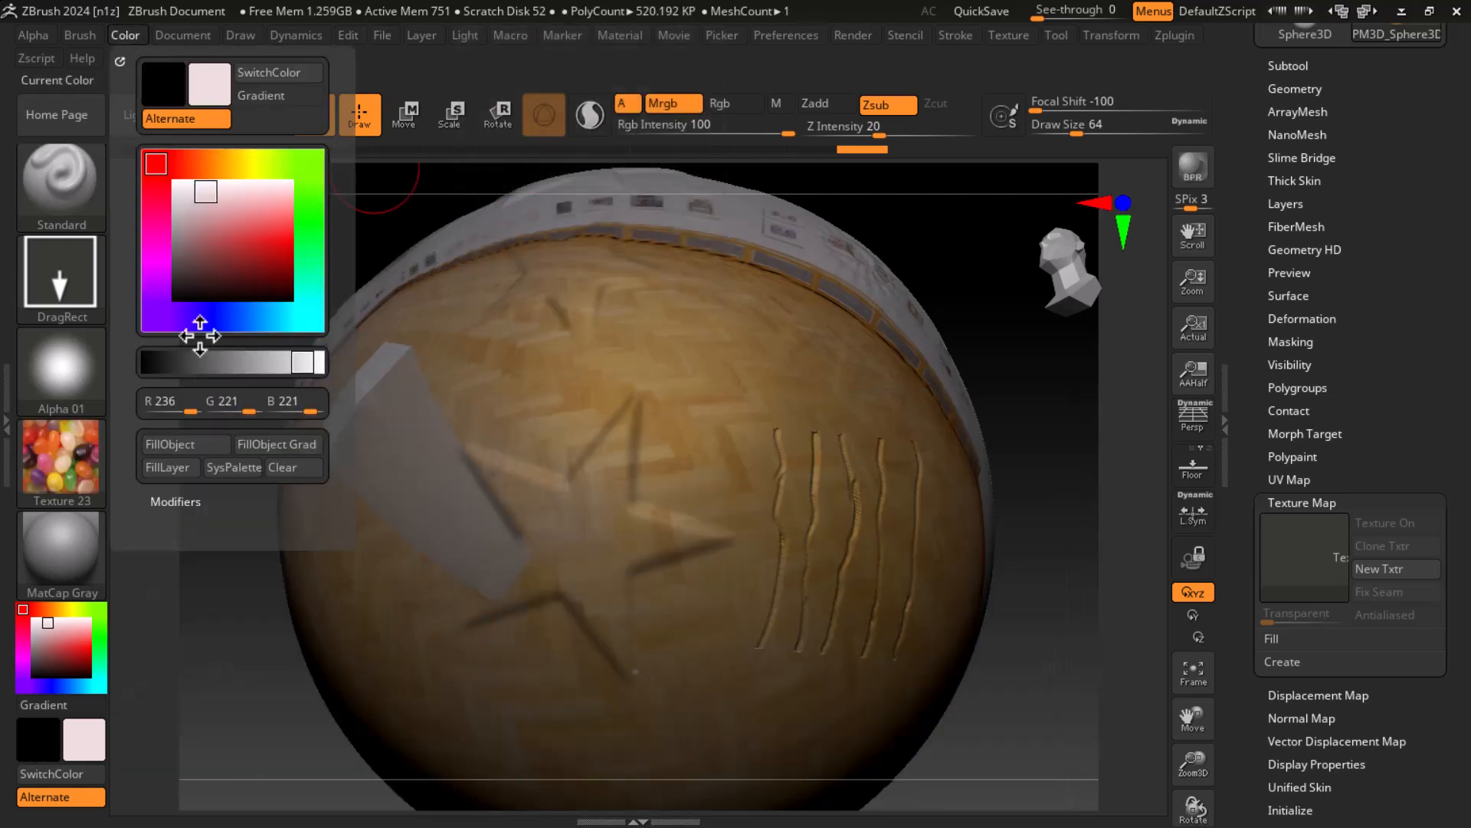
click(199, 446)
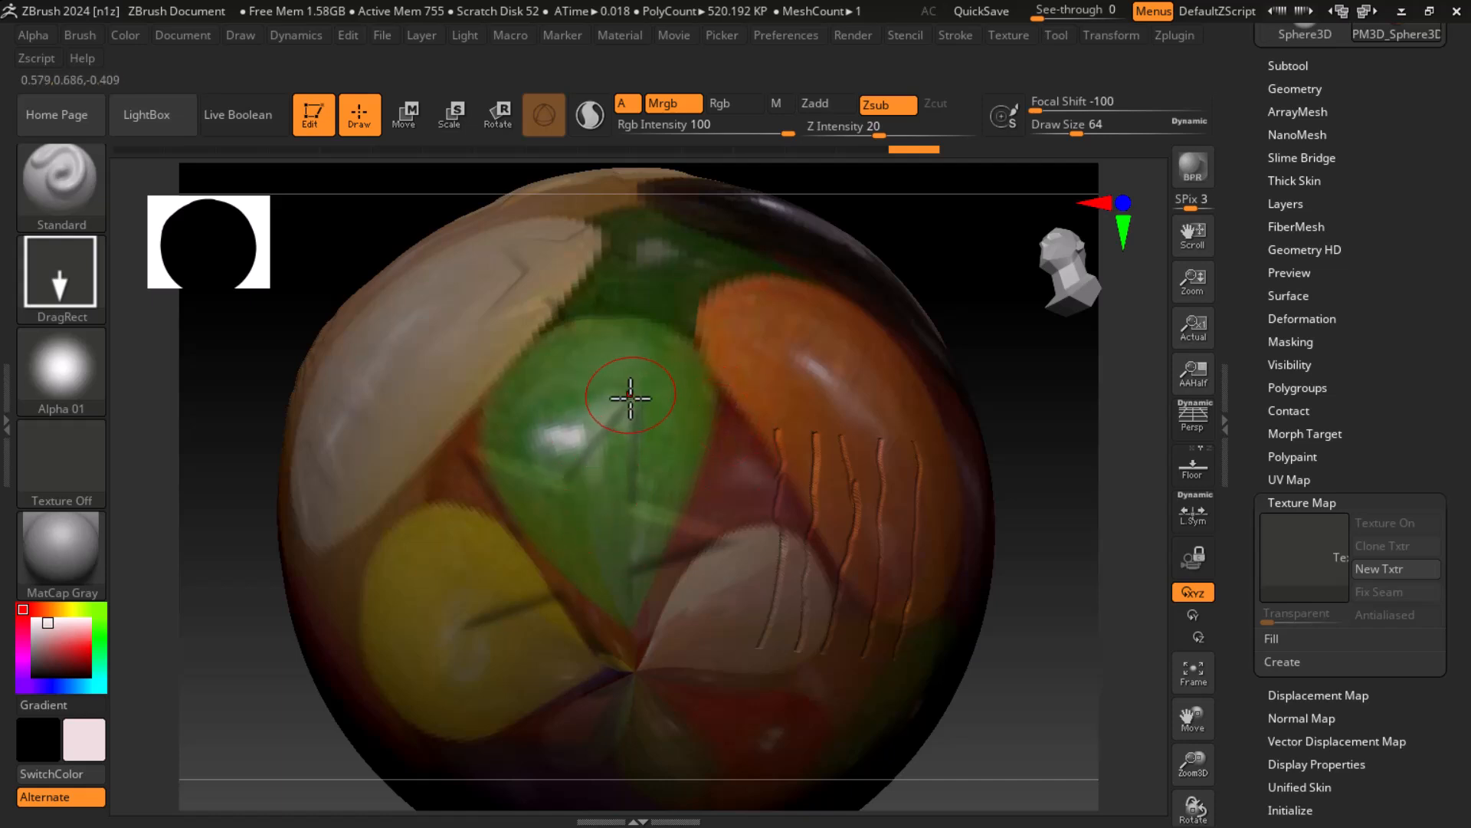
click(1306, 502)
click(58, 466)
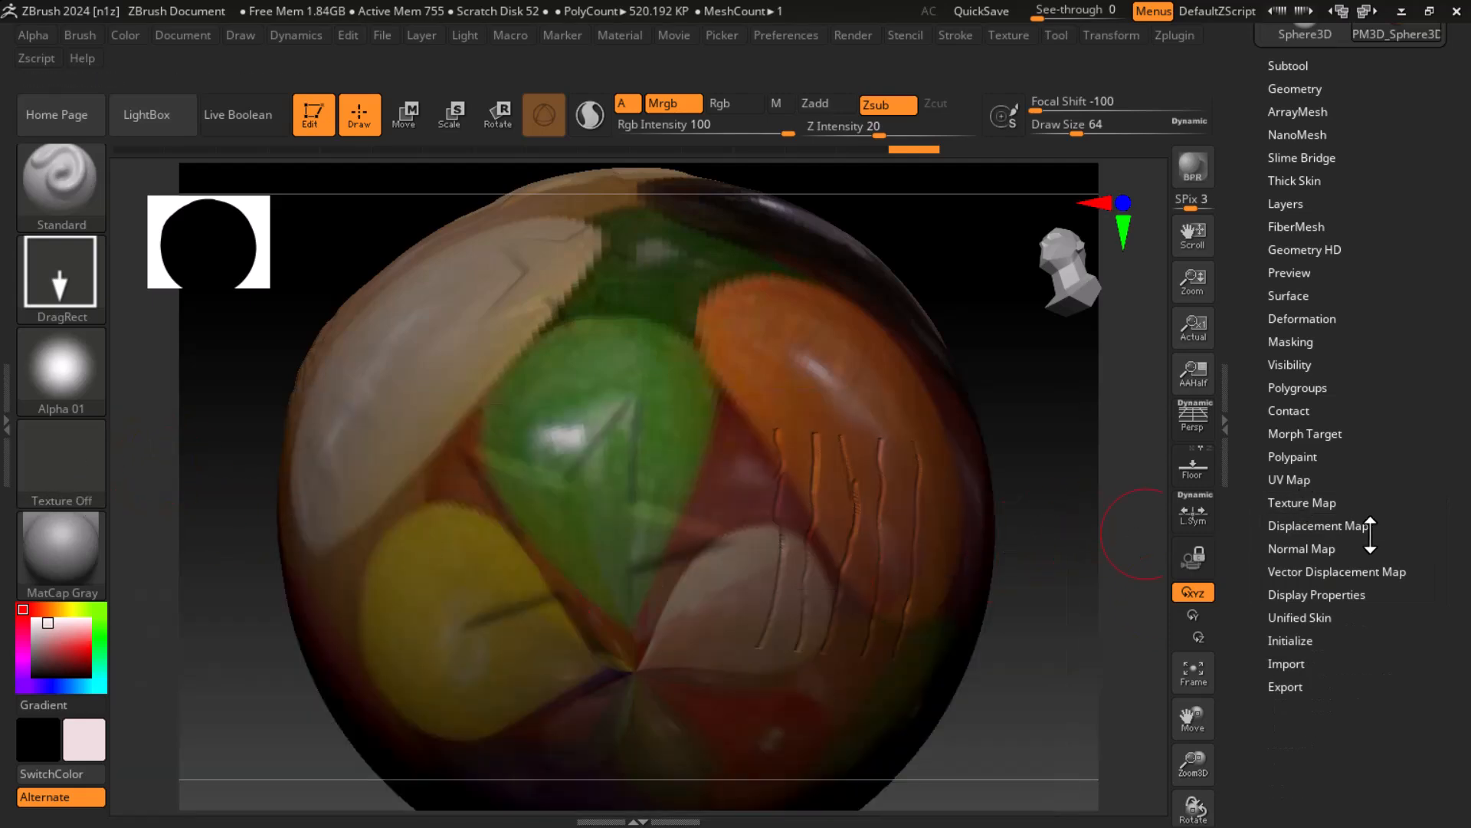
click(1310, 503)
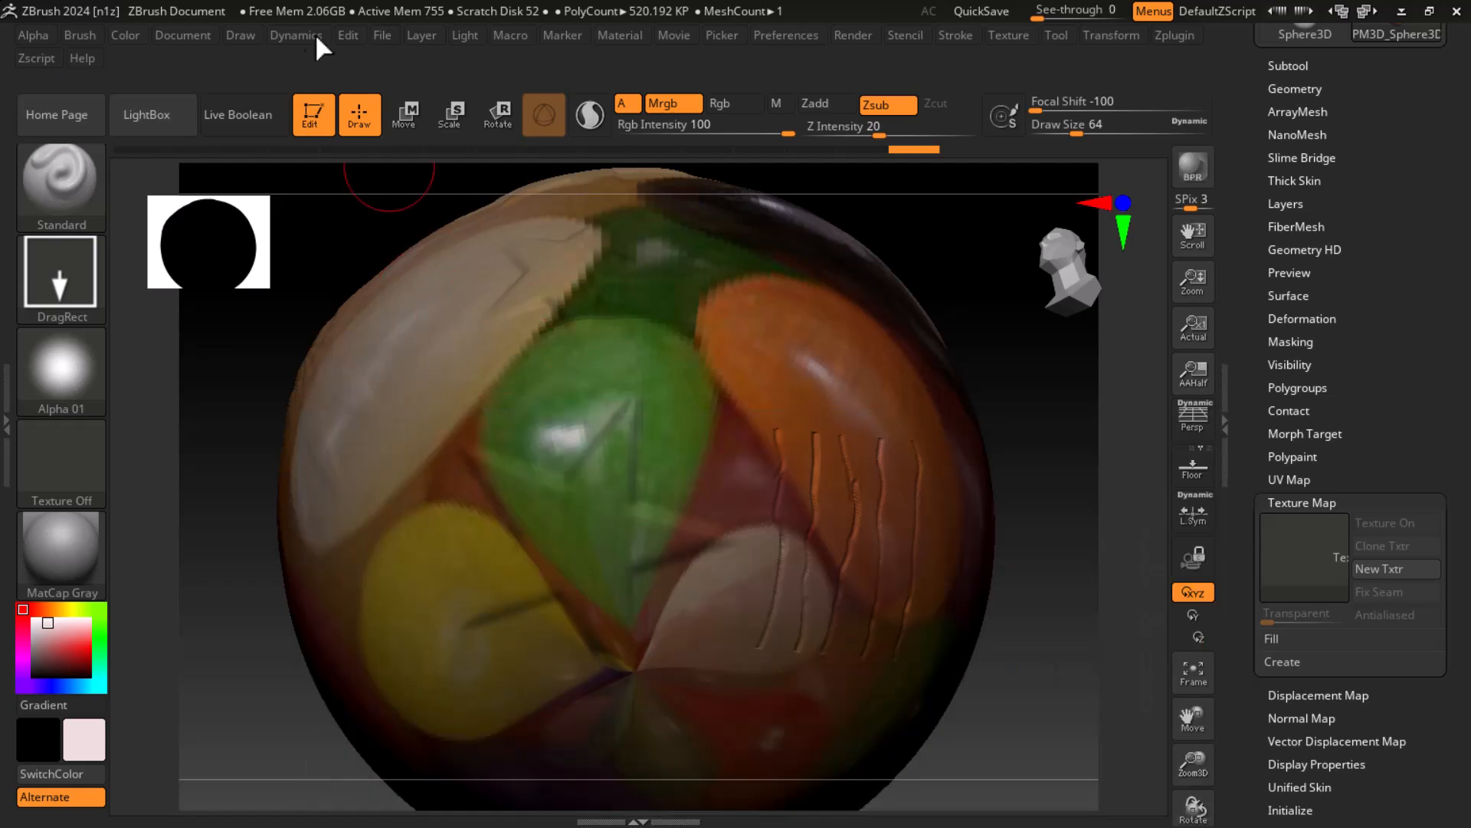
Step: Set the main colour to dark red, try filling the layer with it, and undo that fill
click(123, 35)
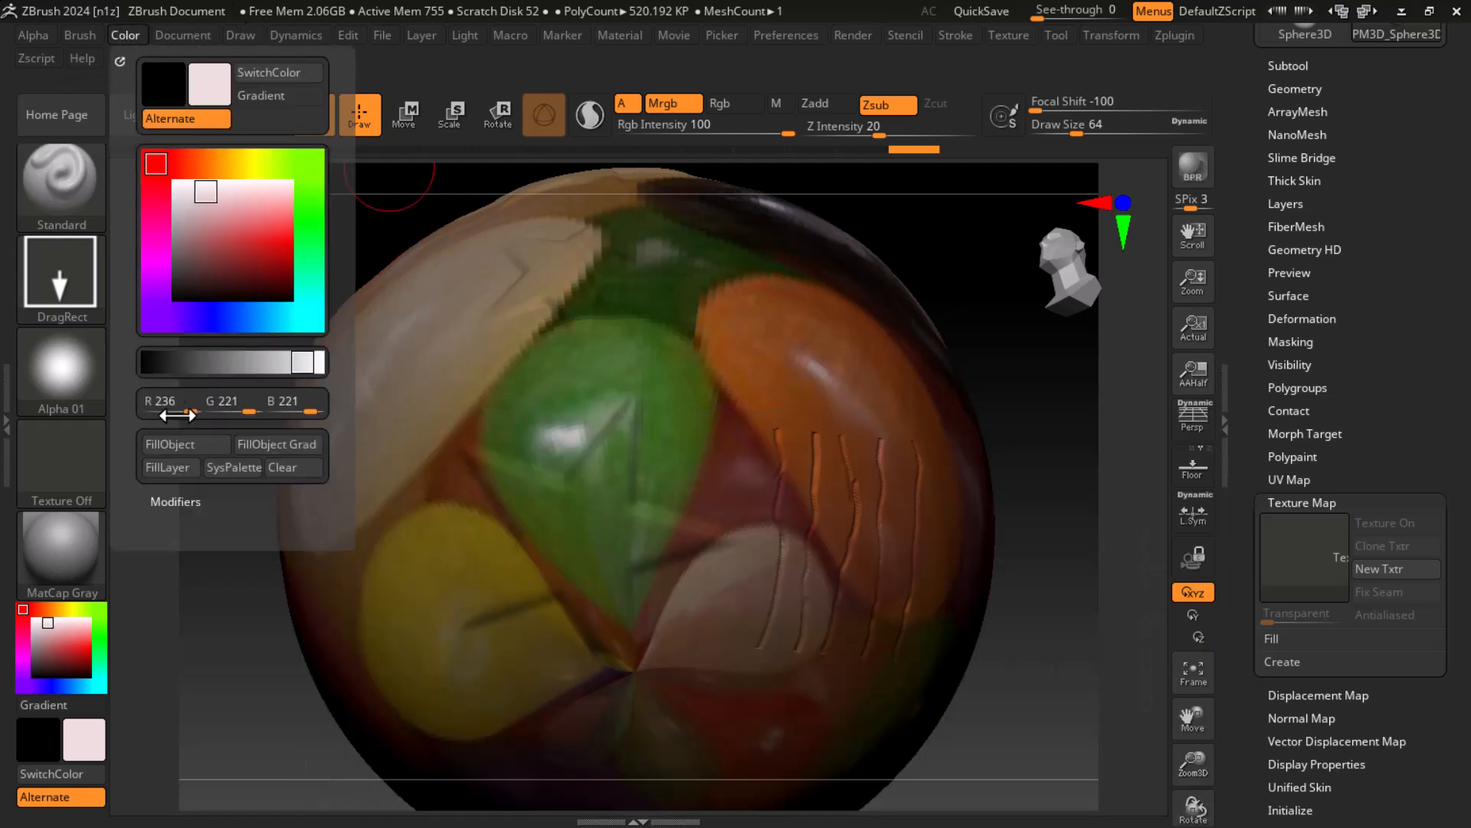
drag(211, 239, 264, 258)
click(193, 467)
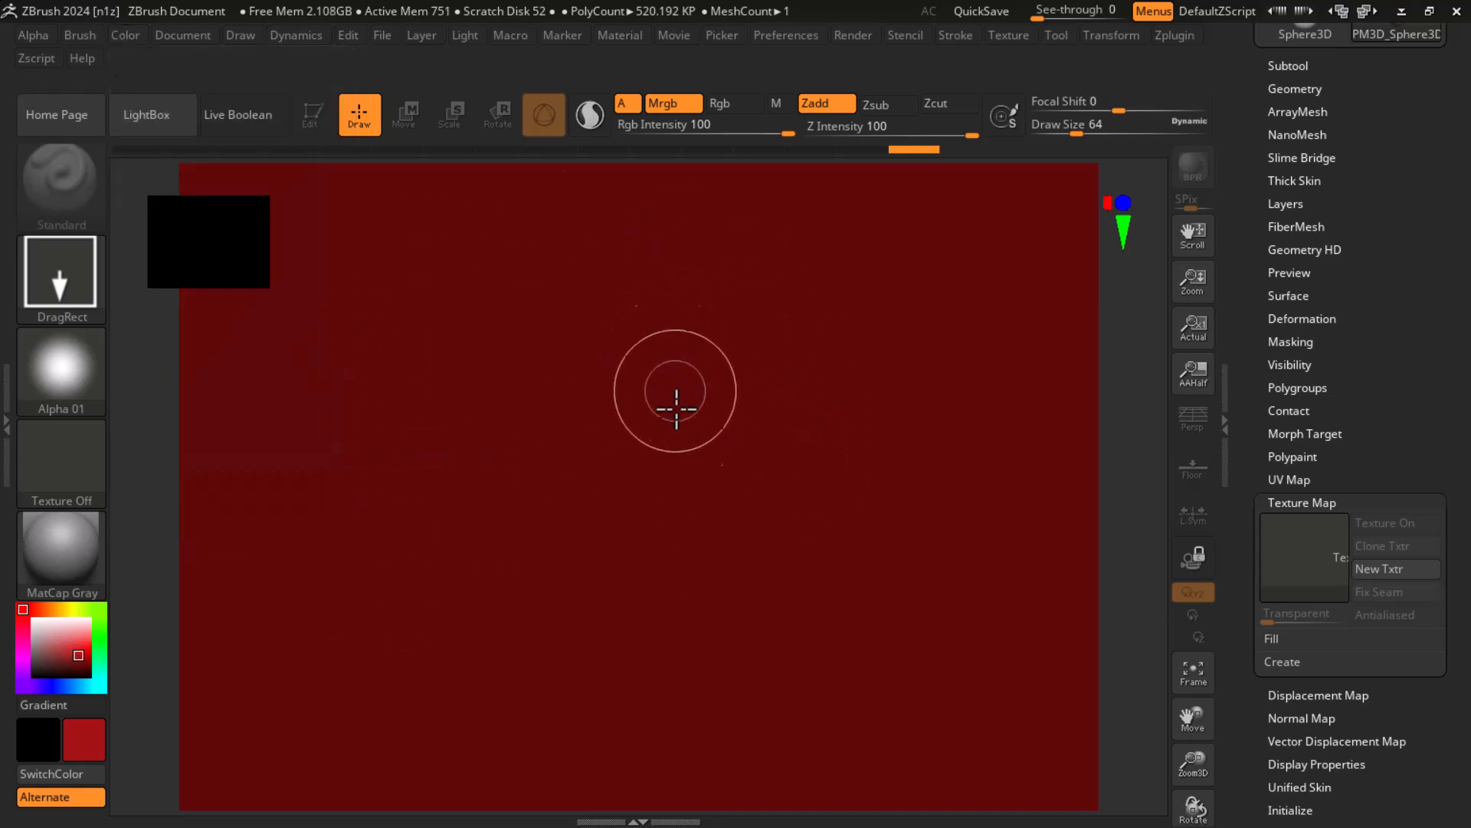
key(ctrl)
key(ctrl+z)
Step: Redraw the sphere on the canvas in Edit mode and clear the old copy behind it
mouse_move(655, 399)
mouse_down()
mouse_move(644, 481)
mouse_move(577, 591)
mouse_move(552, 716)
mouse_up()
key(t)
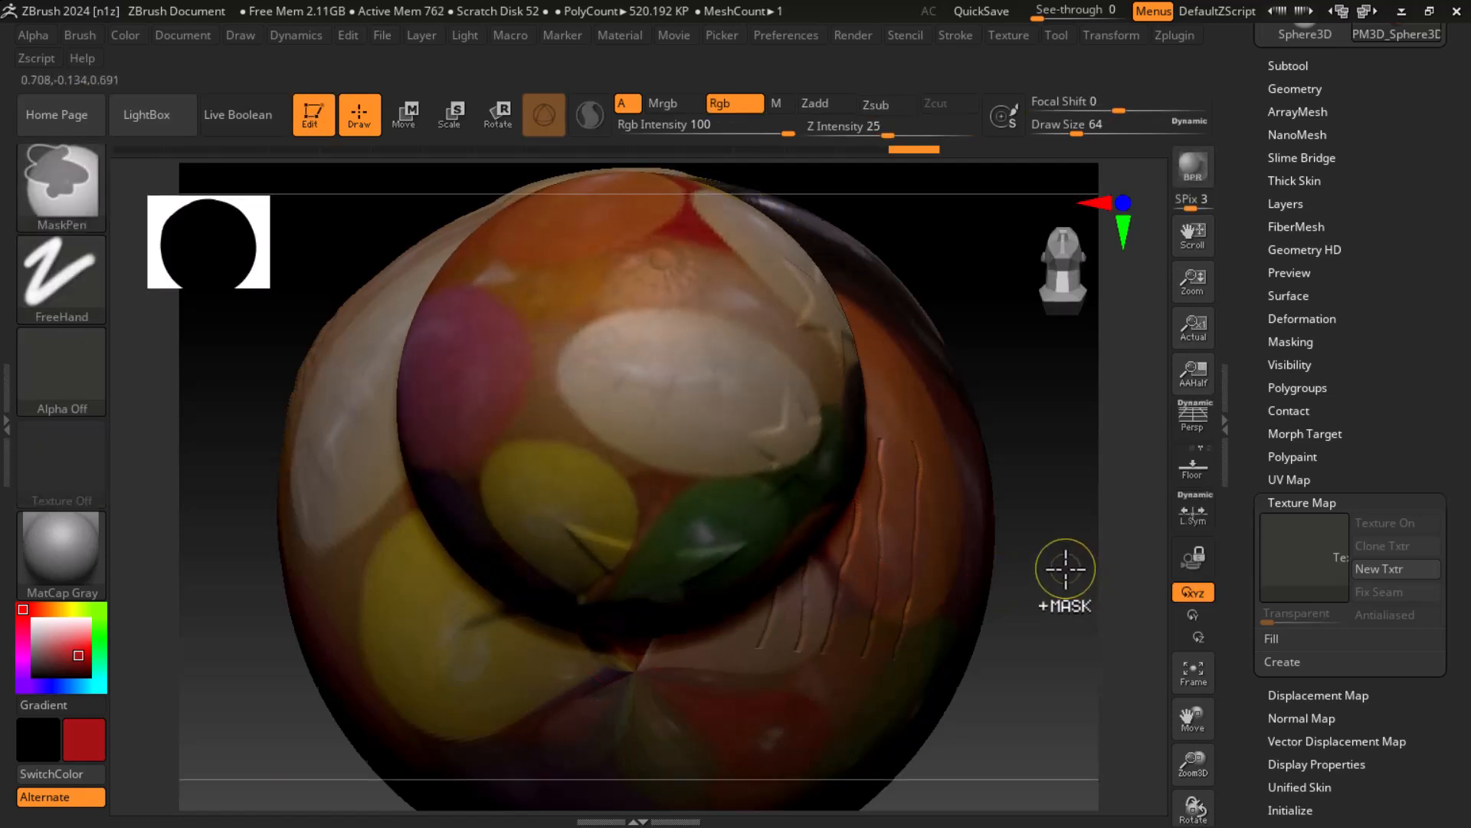
key(ctrl+n)
Step: Stamp a small and a very large soft dark red spot on the sphere with the Standard brush
drag(1032, 535, 889, 528)
drag(509, 311, 609, 464)
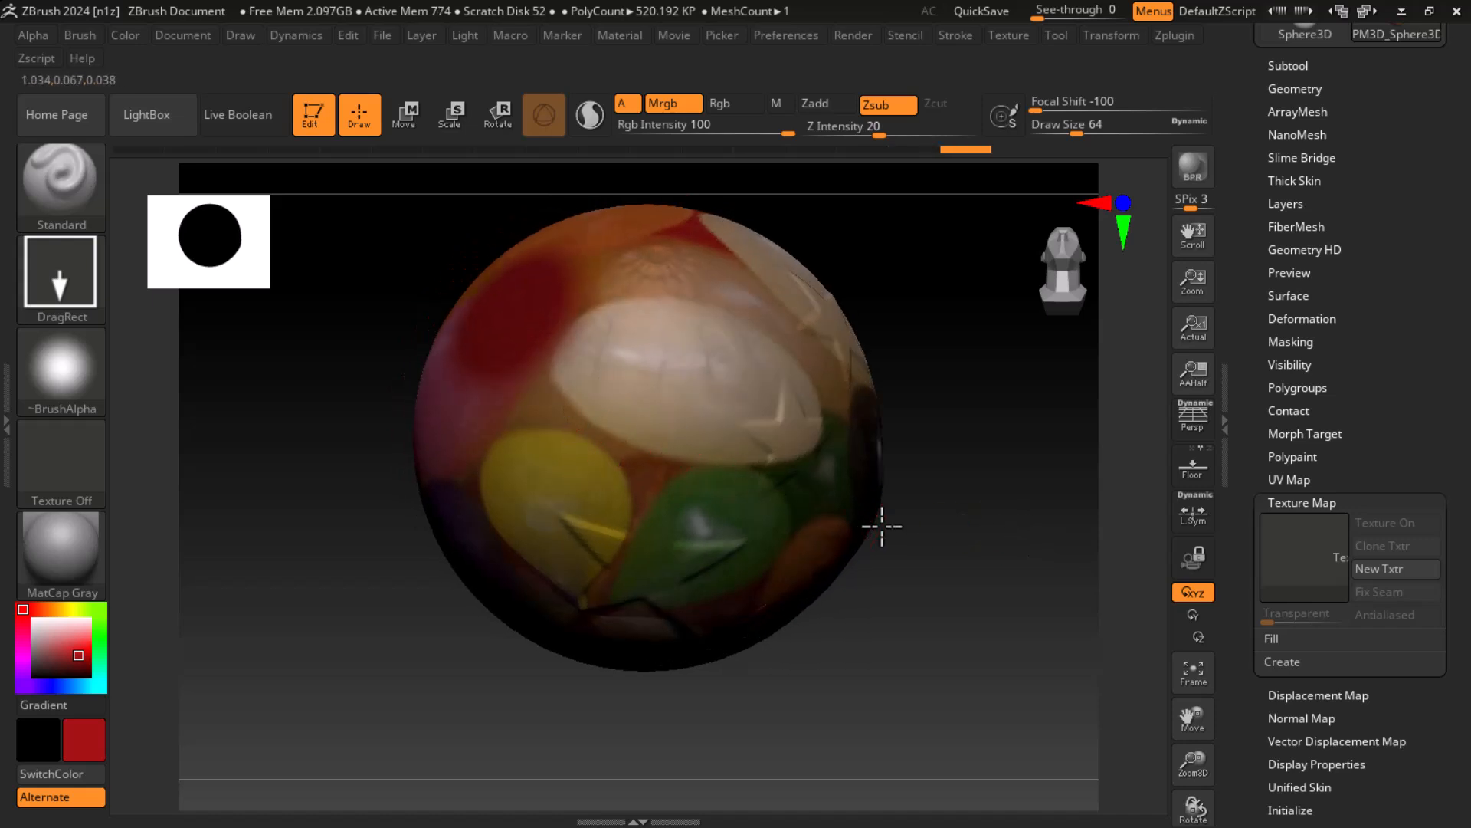
drag(883, 527, 820, 518)
mouse_move(609, 404)
mouse_down()
mouse_move(602, 649)
mouse_move(658, 816)
mouse_up()
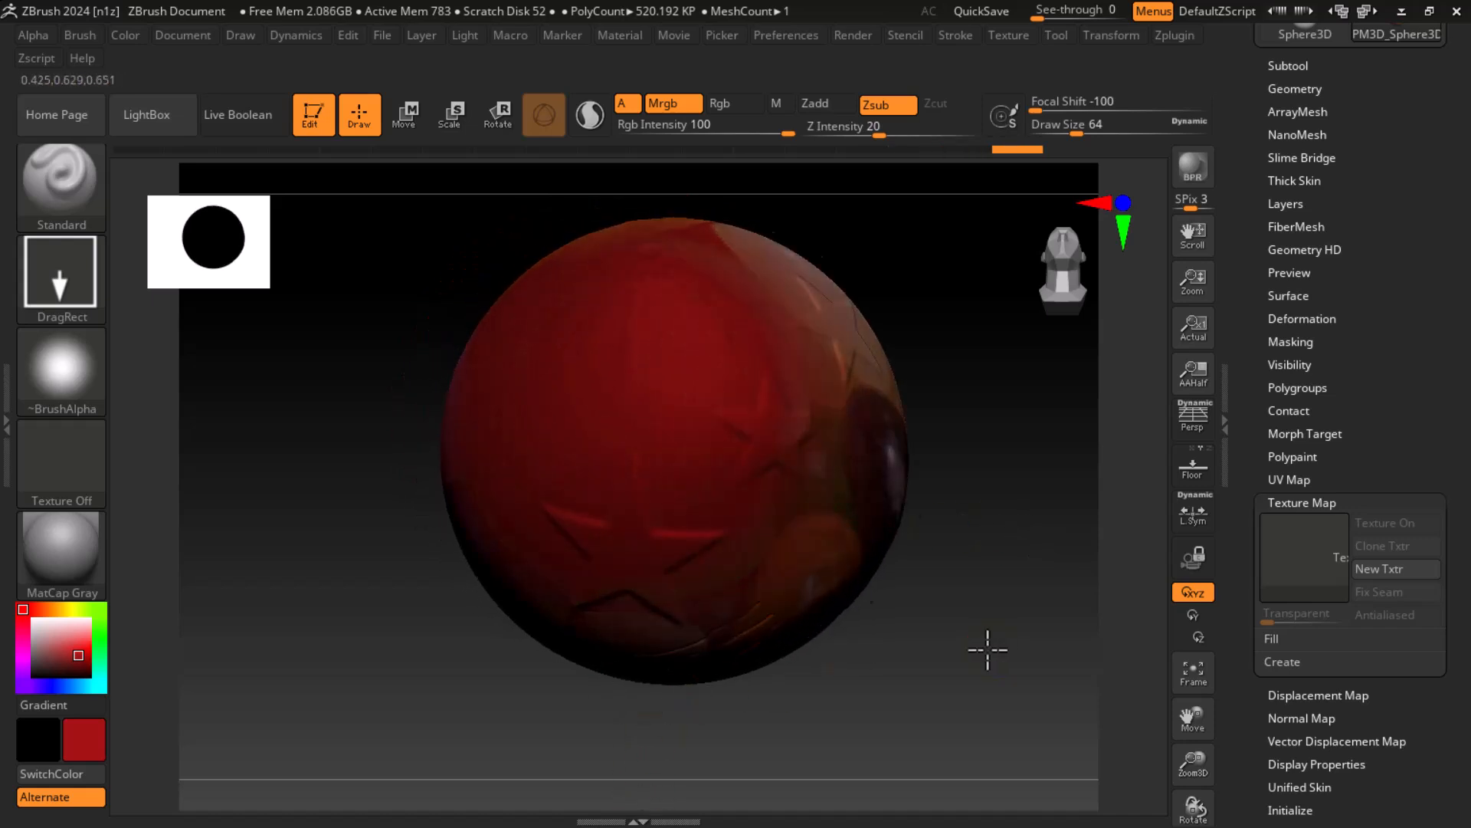
drag(996, 649, 712, 571)
mouse_move(999, 625)
mouse_down()
mouse_move(1064, 634)
mouse_move(983, 614)
mouse_up()
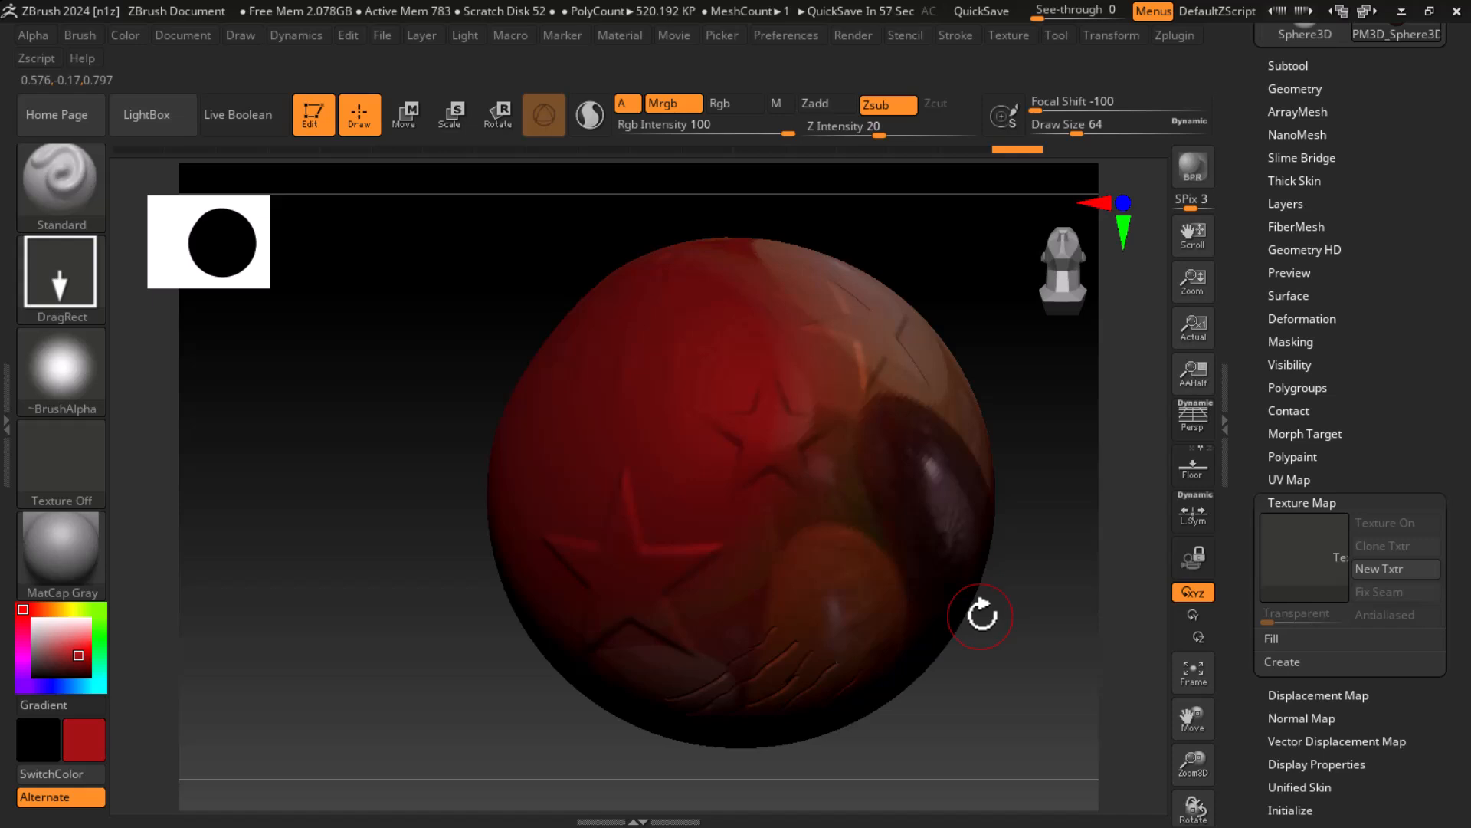
Step: Bring up the Windows taskbar to switch to another window
key(super)
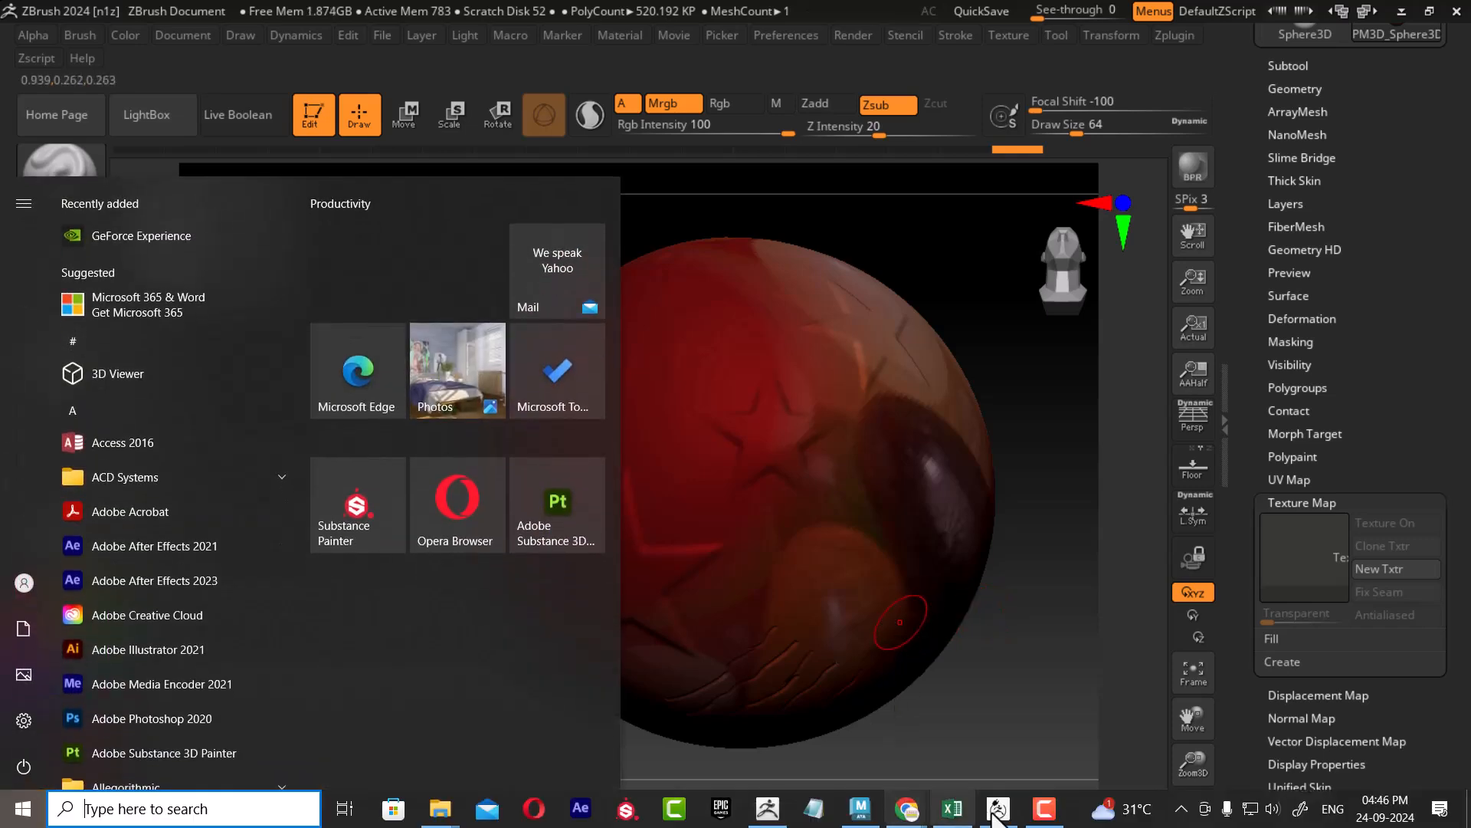